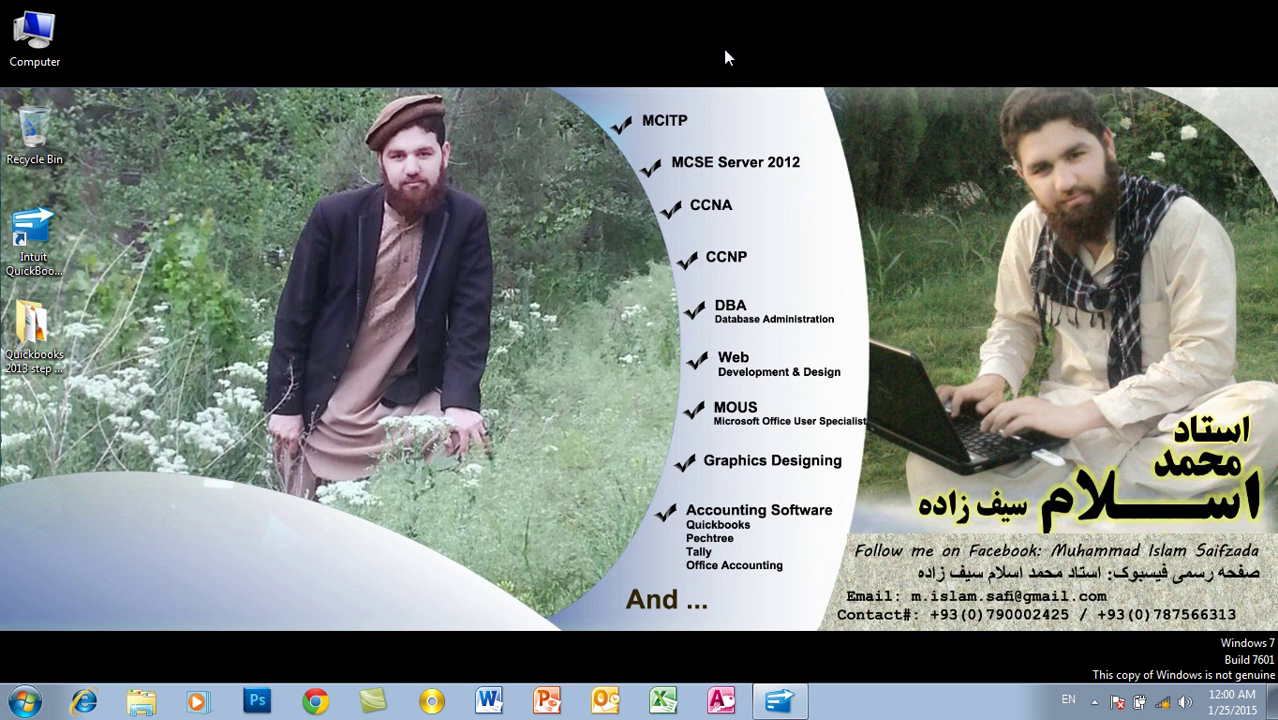
# Step: Restore the minimized QuickBooks window from the taskbar
pyautogui.click(789, 708)
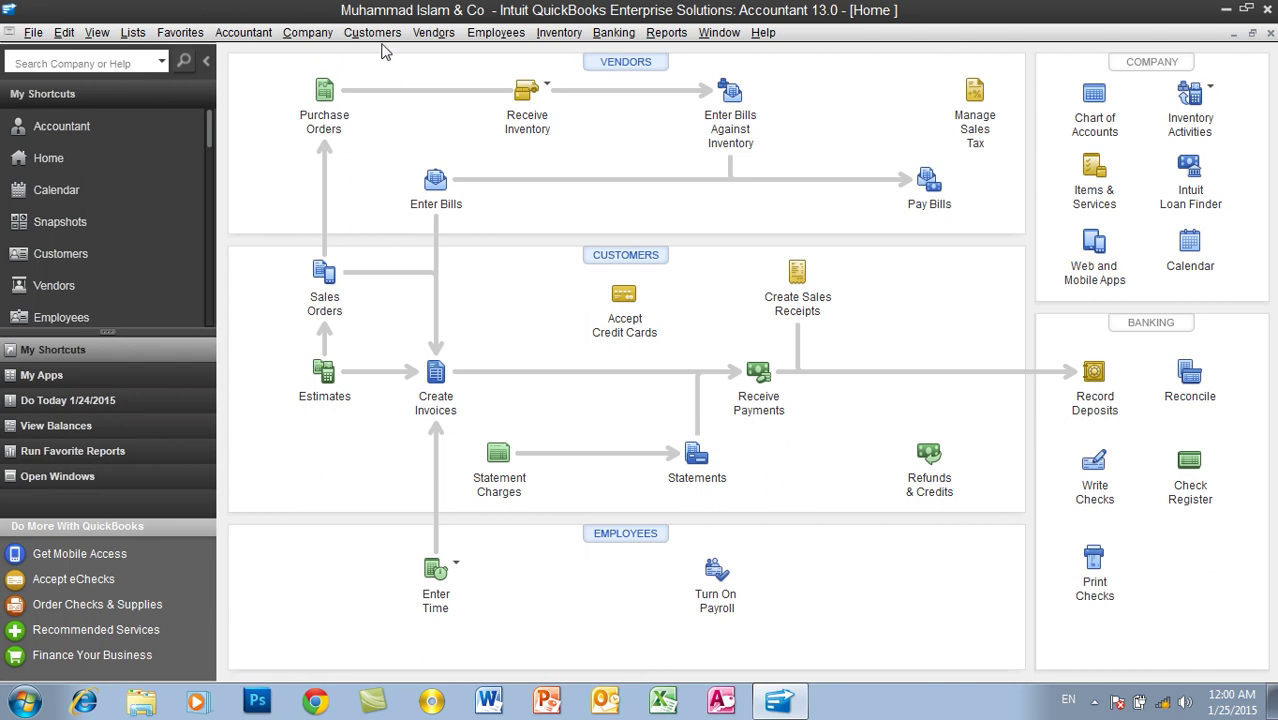
pyautogui.click(375, 34)
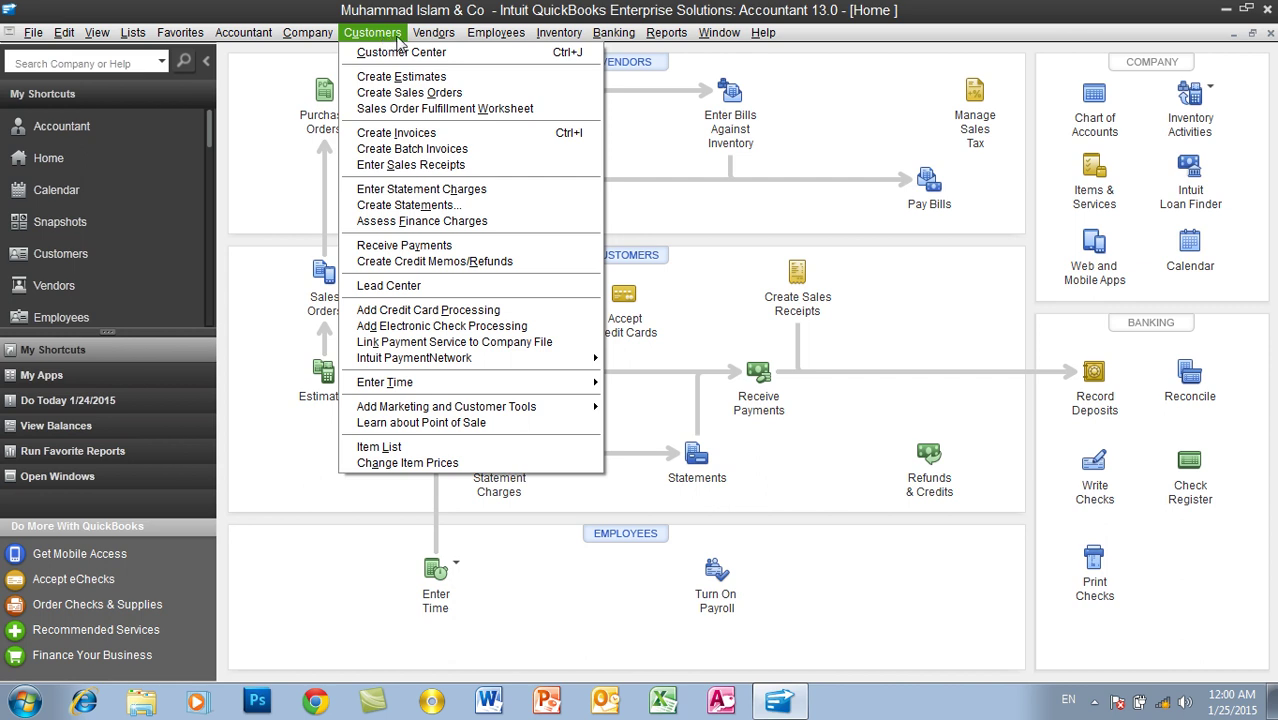
pyautogui.moveTo(414, 38)
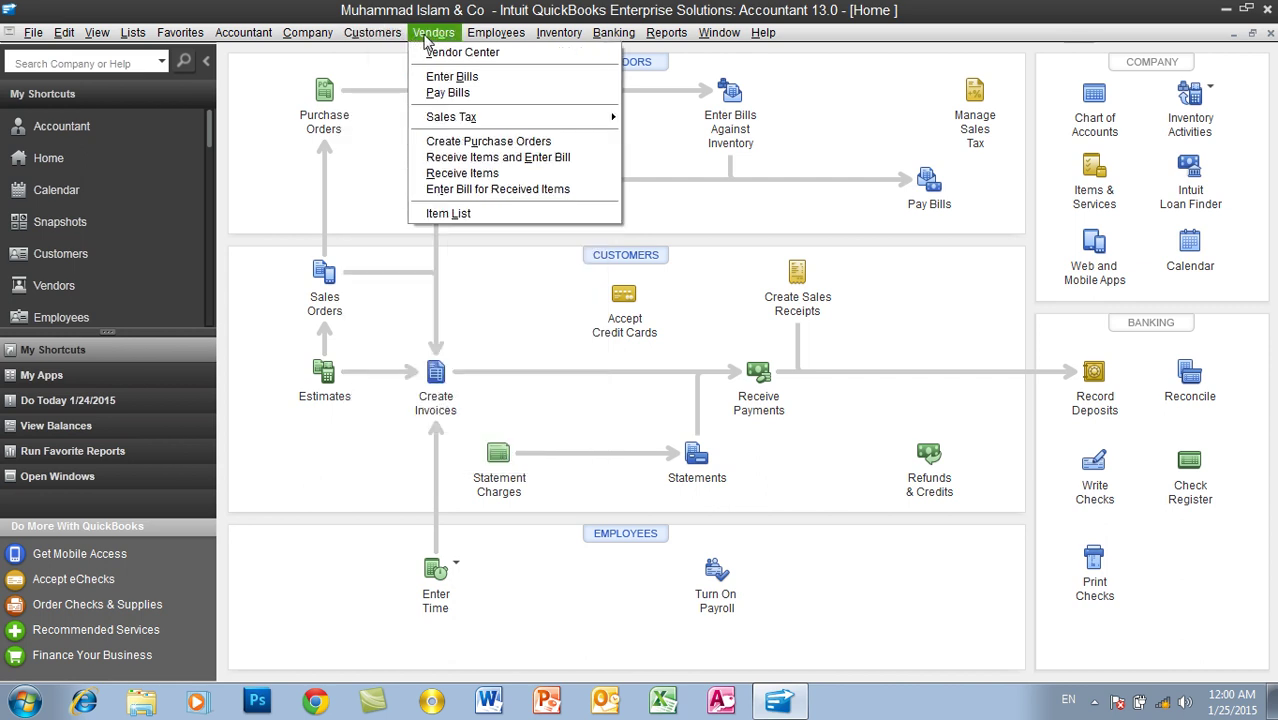
pyautogui.click(416, 22)
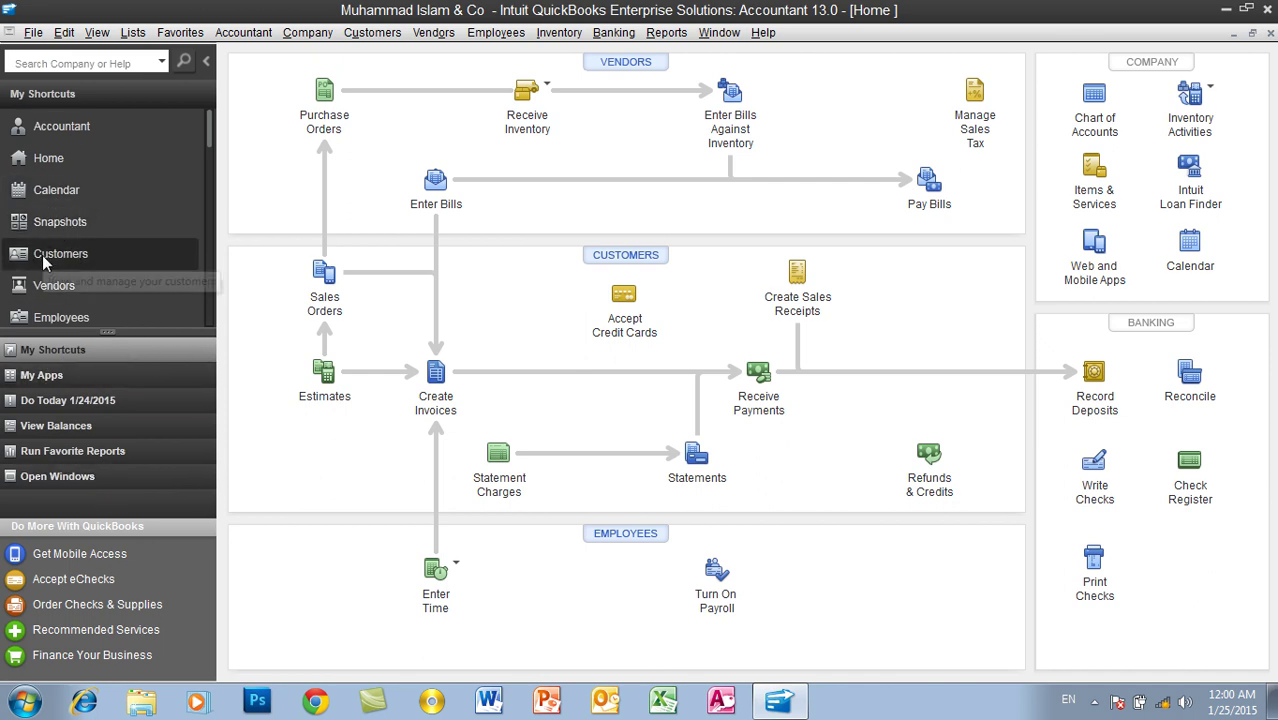
pyautogui.click(93, 258)
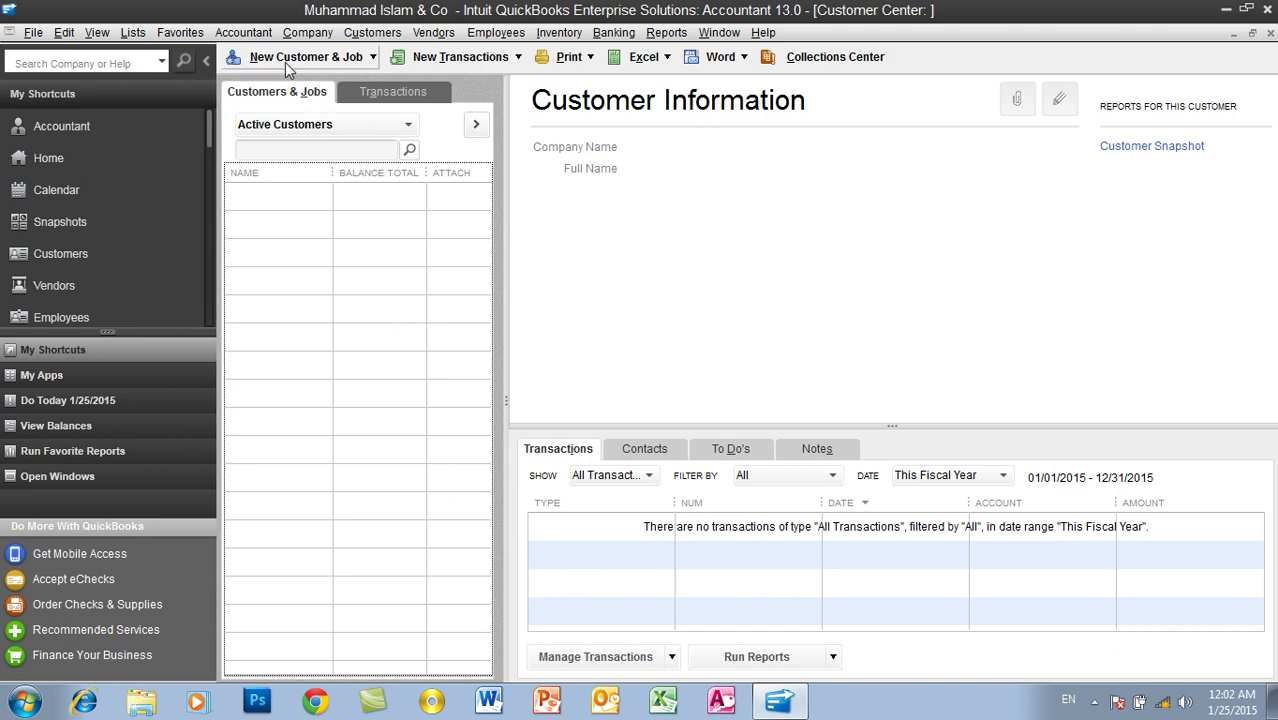
# Step: Start a blank New Customer record from the New Customer & Job menu
pyautogui.click(287, 60)
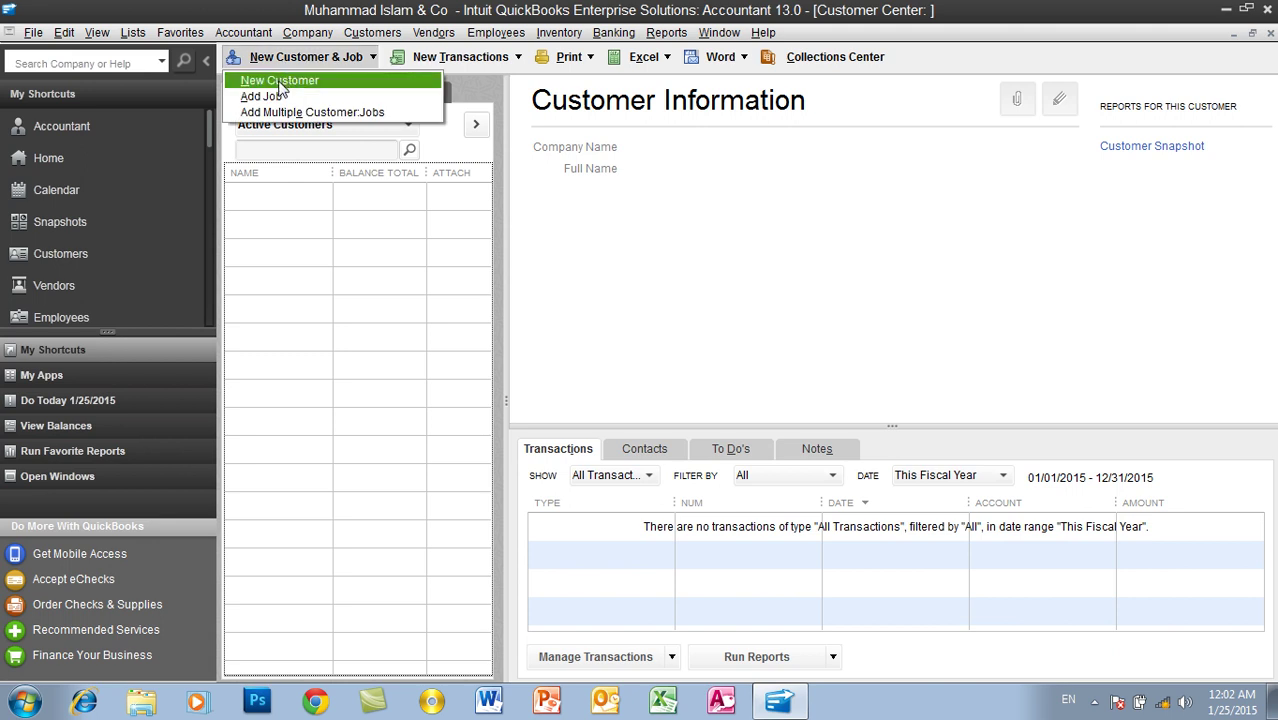
pyautogui.click(280, 82)
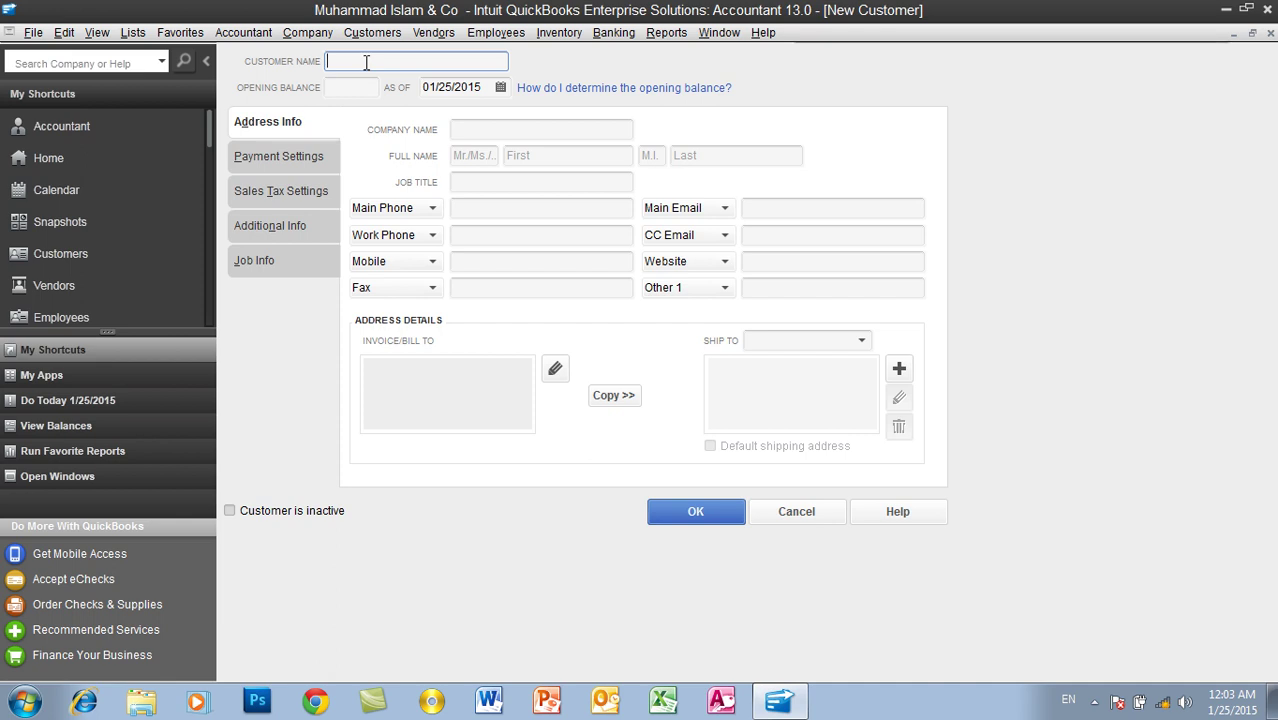
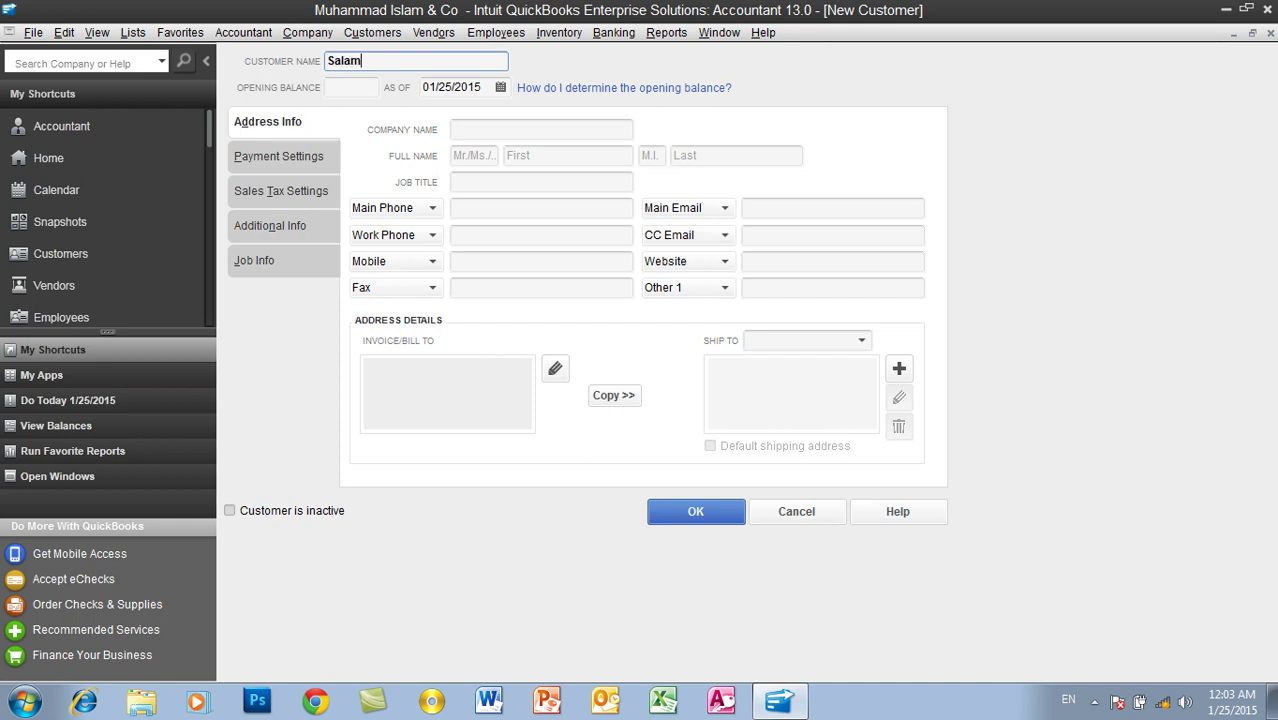
# Step: Enter the customer's full name and a 50,000 opening balance as of 01/25/2015
pyautogui.click(367, 86)
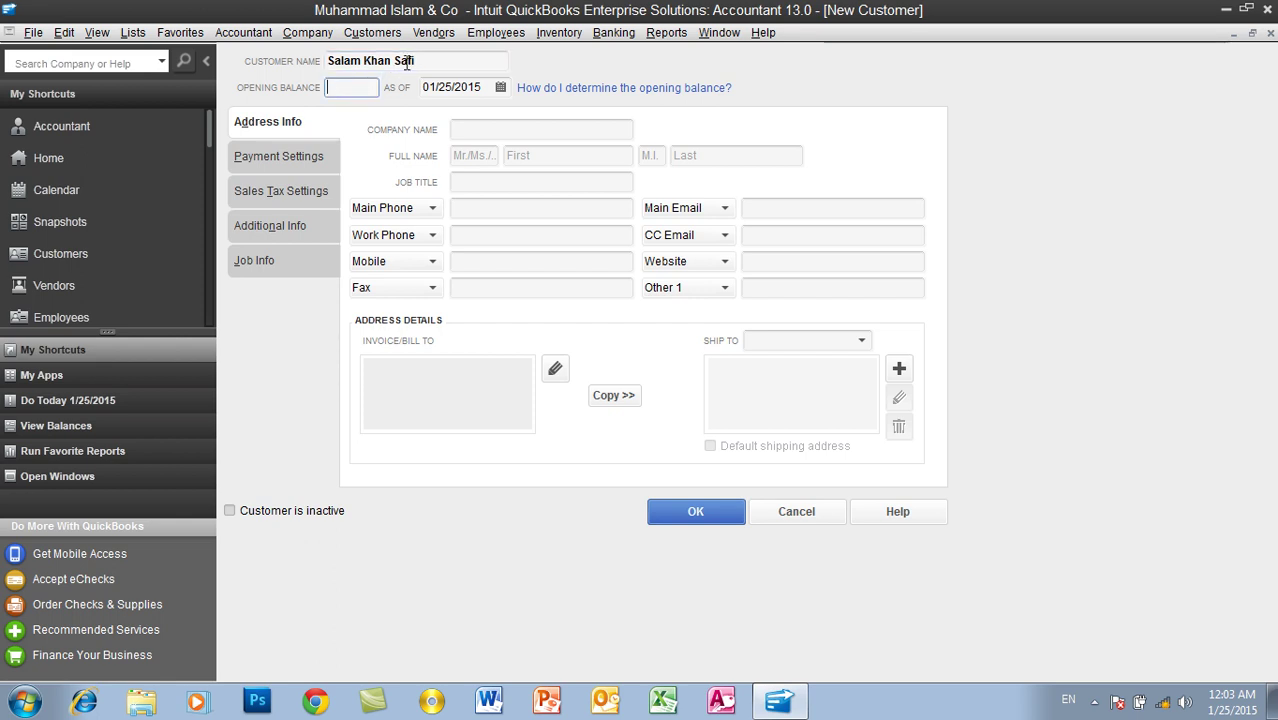
pyautogui.moveTo(428, 60); pyautogui.dragTo(328, 62)
pyautogui.click(334, 86)
pyautogui.moveTo(416, 61); pyautogui.dragTo(330, 63)
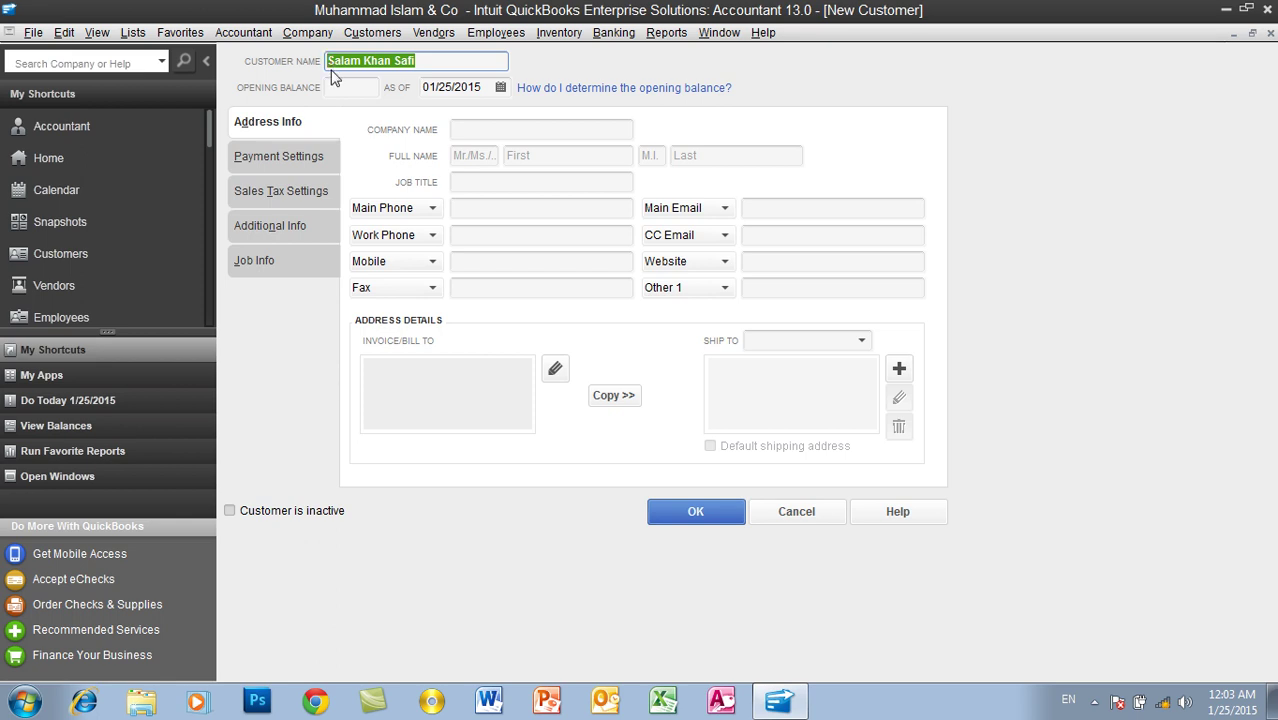
pyautogui.click(334, 87)
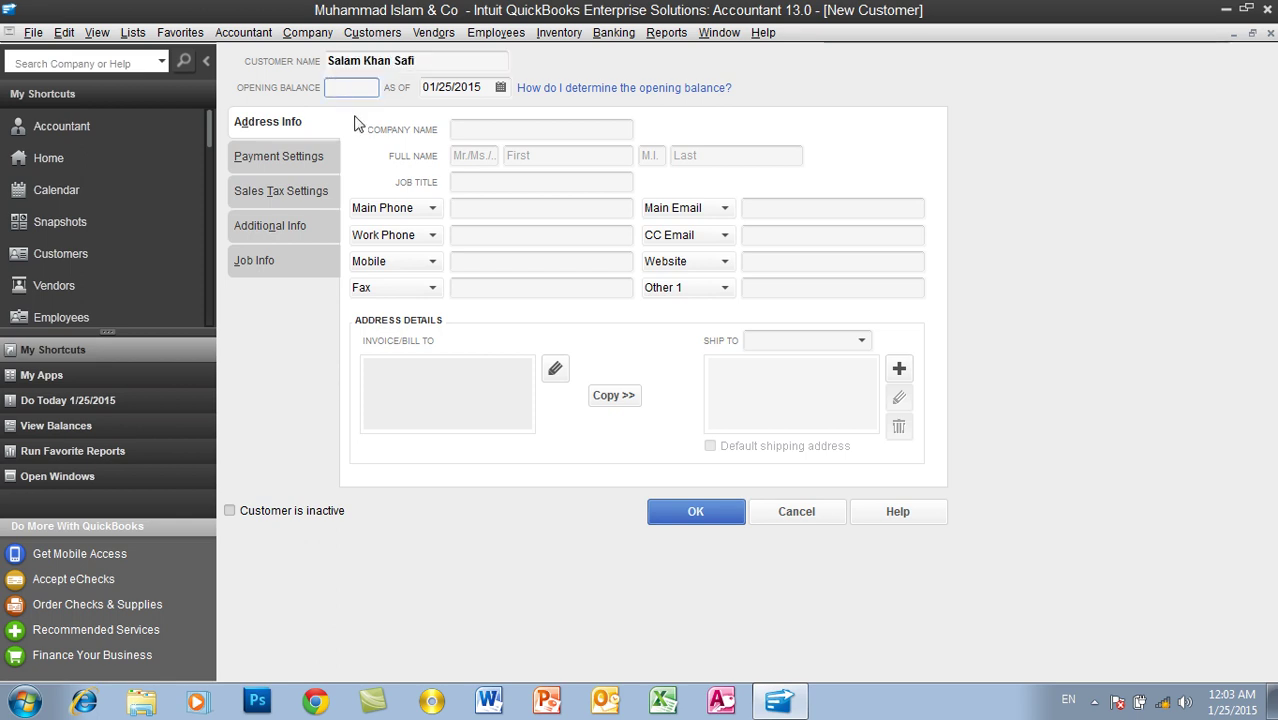
pyautogui.write('50000')
pyautogui.press('Tab')
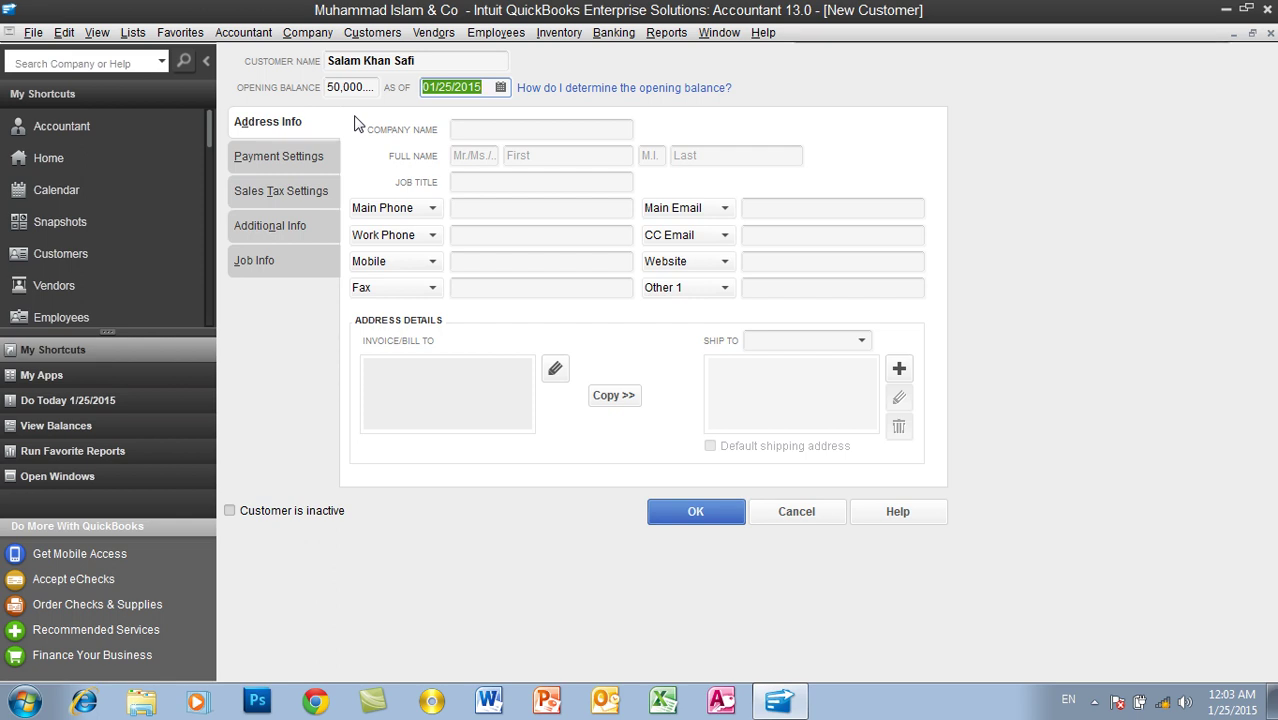
pyautogui.click(488, 86)
pyautogui.click(500, 87)
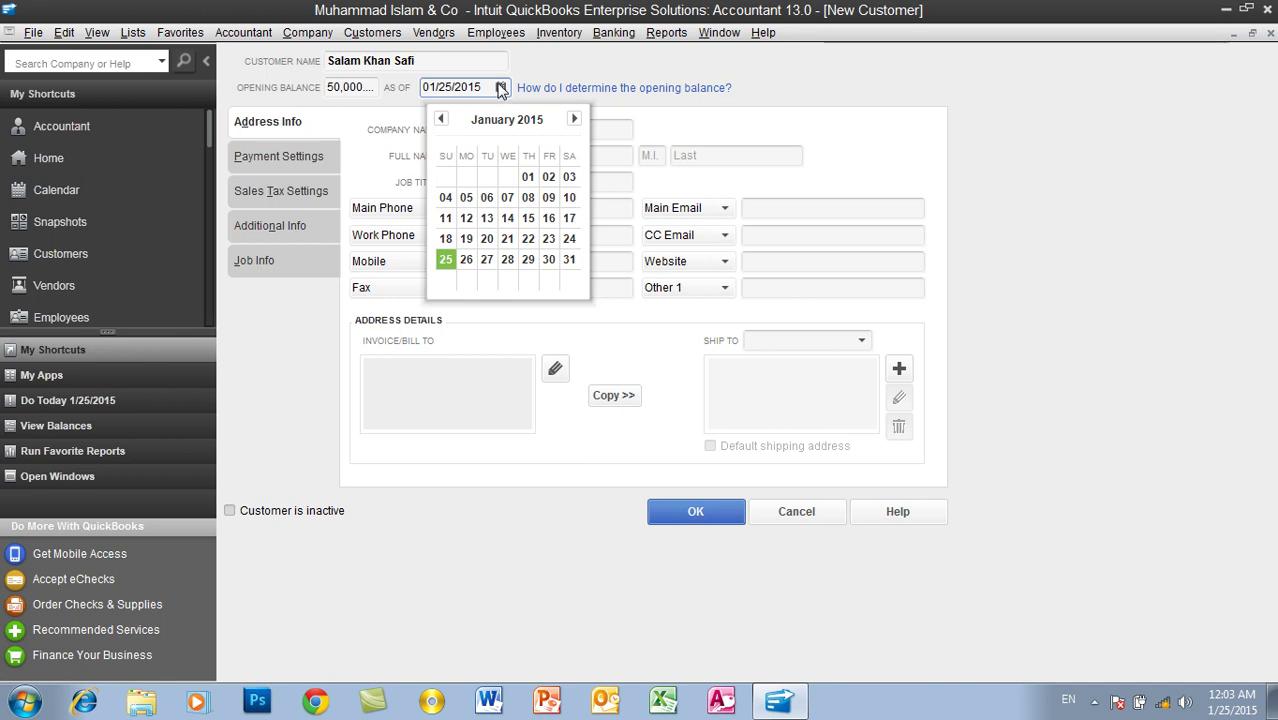
pyautogui.click(447, 262)
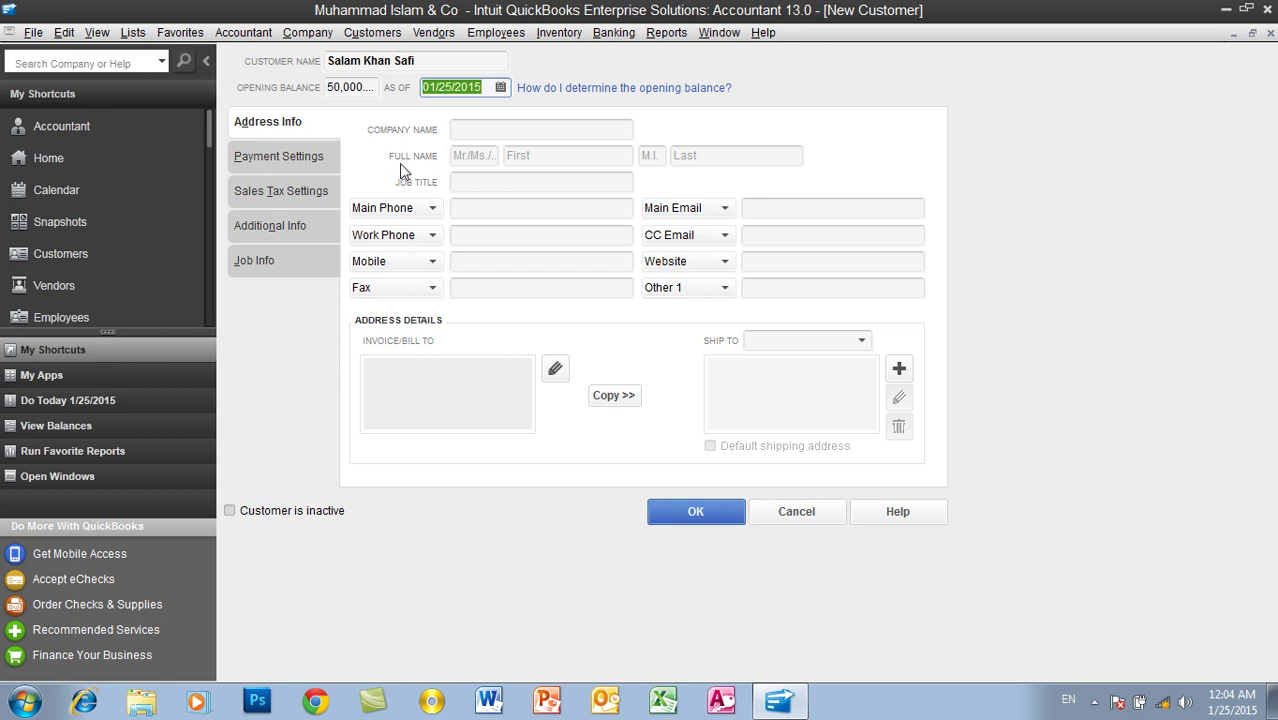
# Step: Enter company name RWCC, title Mr, and the contact's first and last names
pyautogui.click(482, 135)
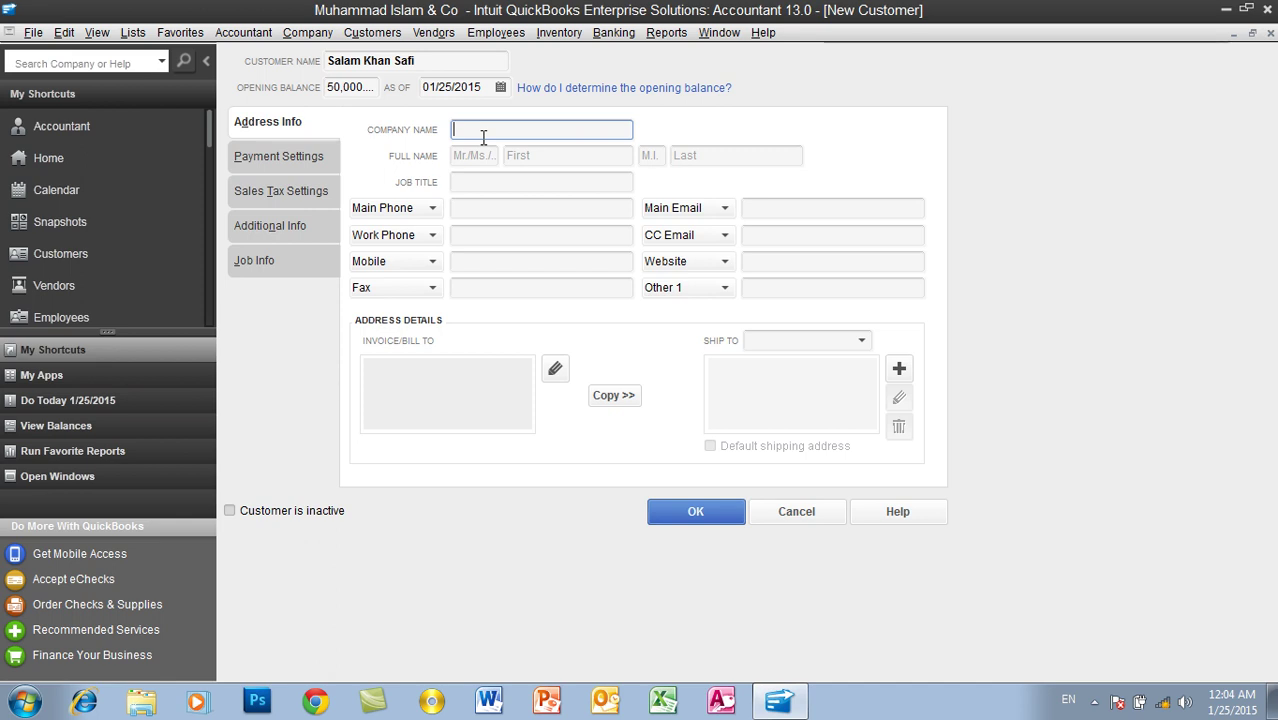
pyautogui.write('RWCC')
pyautogui.click(484, 157)
pyautogui.write('Mr')
pyautogui.press('Tab')
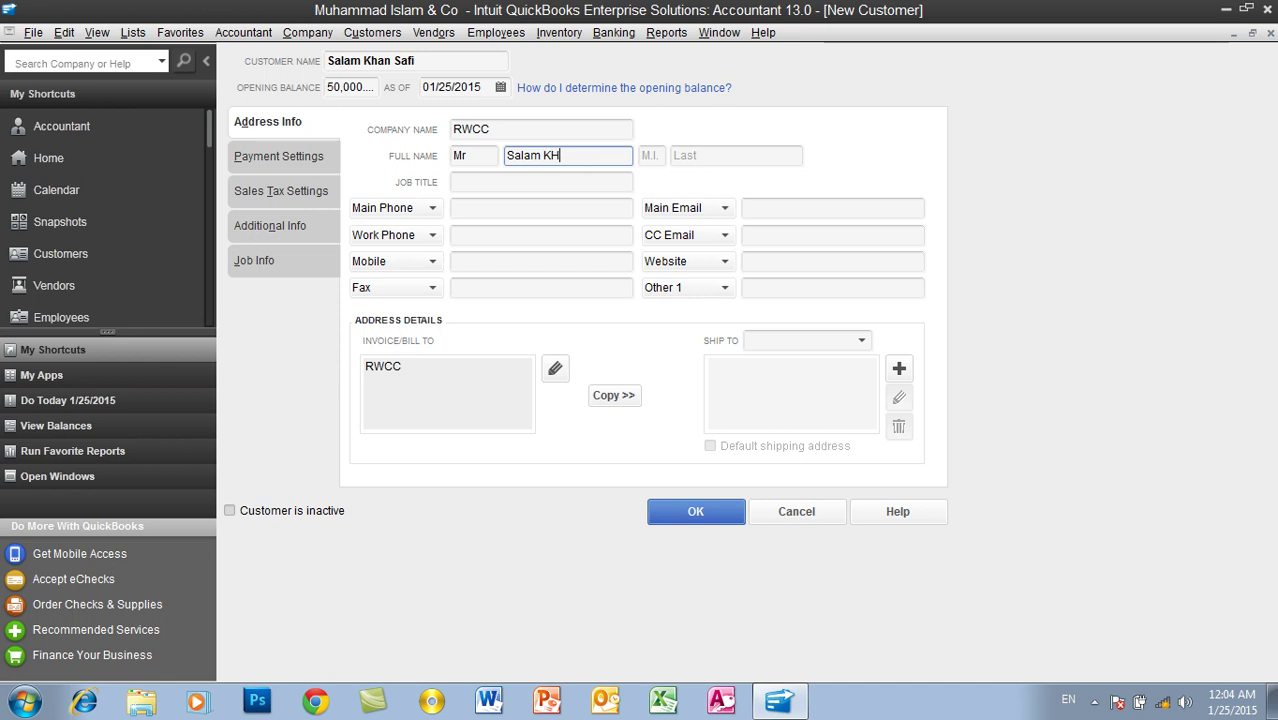
pyautogui.write('an')
pyautogui.press('Tab')
pyautogui.press('Tab')
pyautogui.write('Saf')
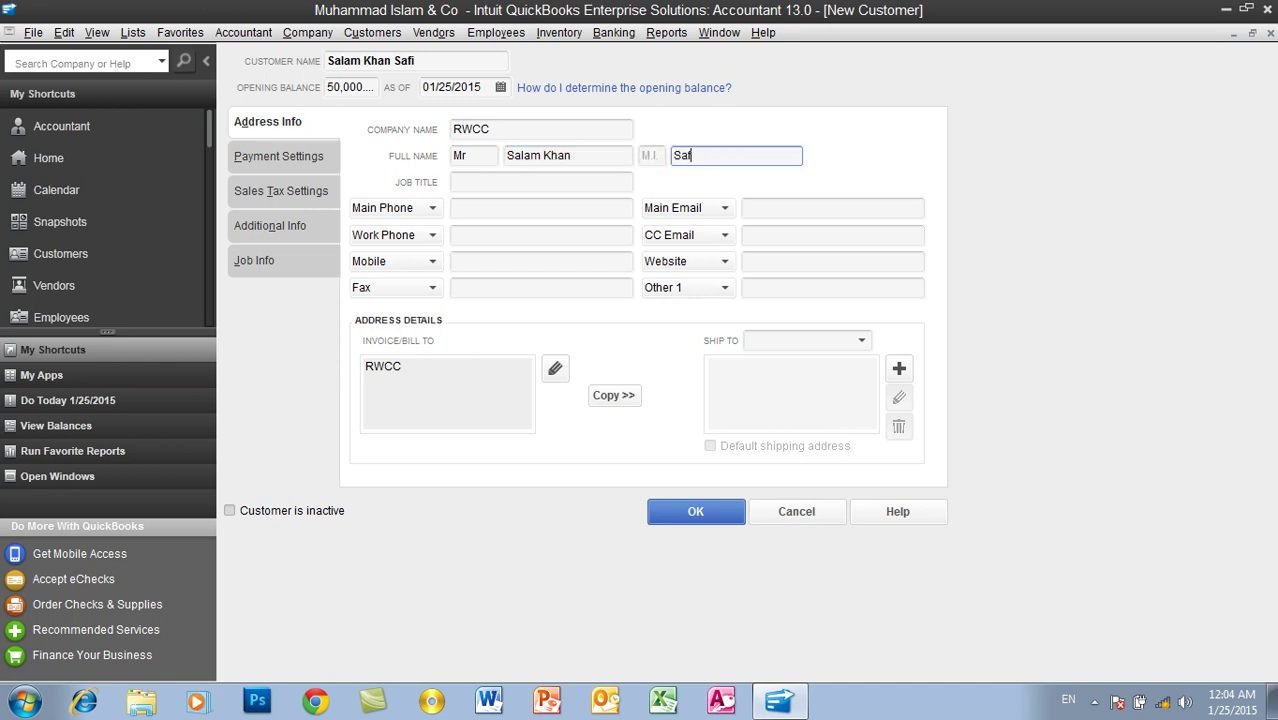
# Step: Set the job title to Sale Rep and enter the main phone number
pyautogui.press('Tab')
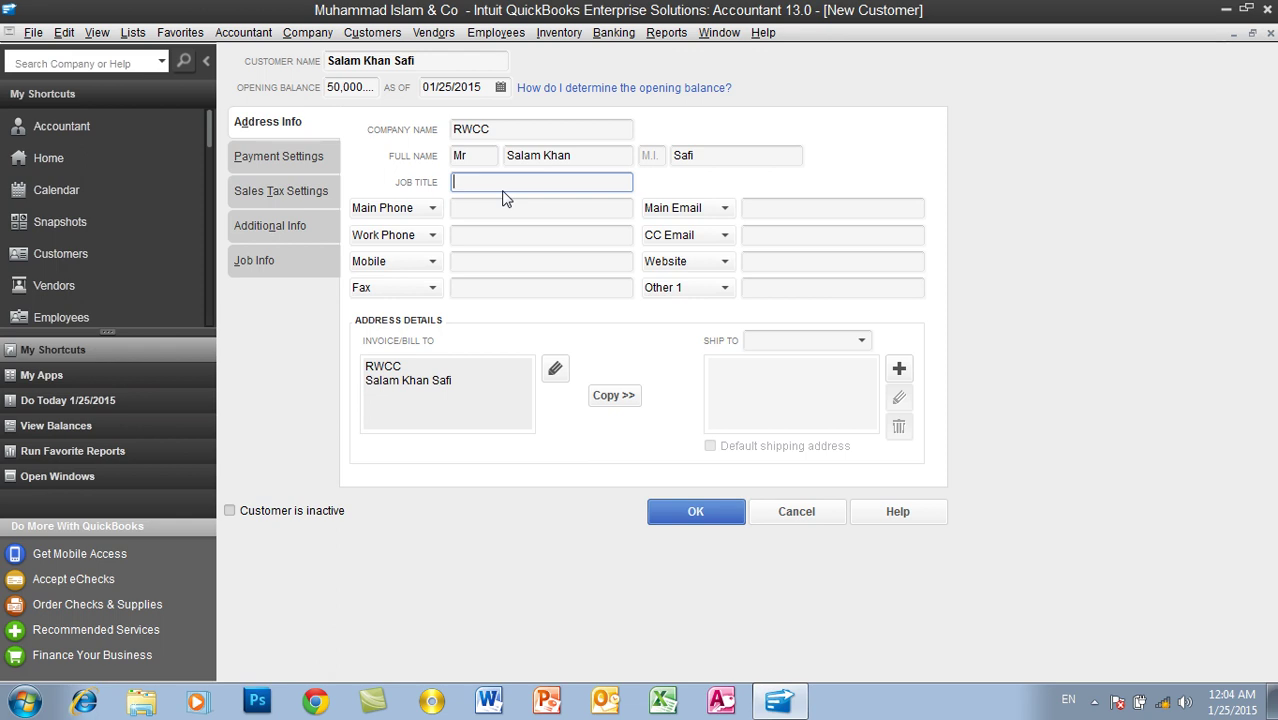
pyautogui.write('Owner')
pyautogui.press('BackSpace')
pyautogui.press('BackSpace')
pyautogui.press('BackSpace')
pyautogui.press('BackSpace')
pyautogui.press('BackSpace')
pyautogui.write('al')
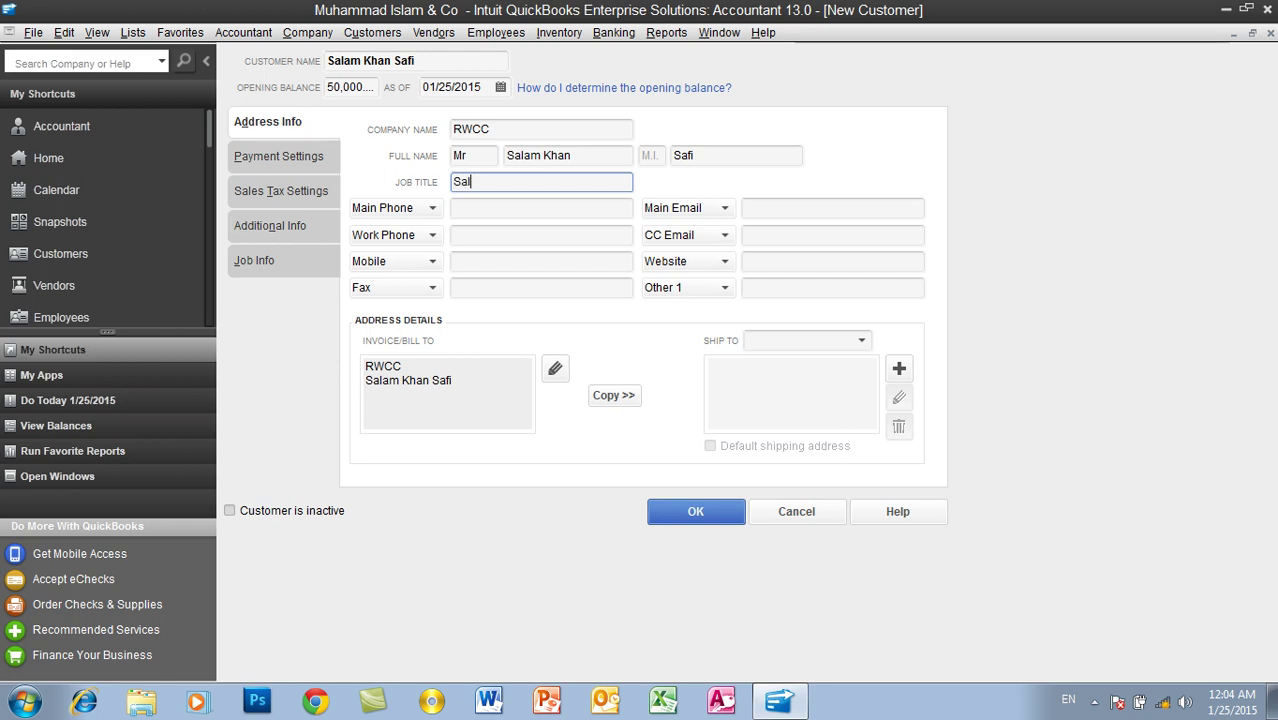
pyautogui.write('e Rep')
pyautogui.click(476, 207)
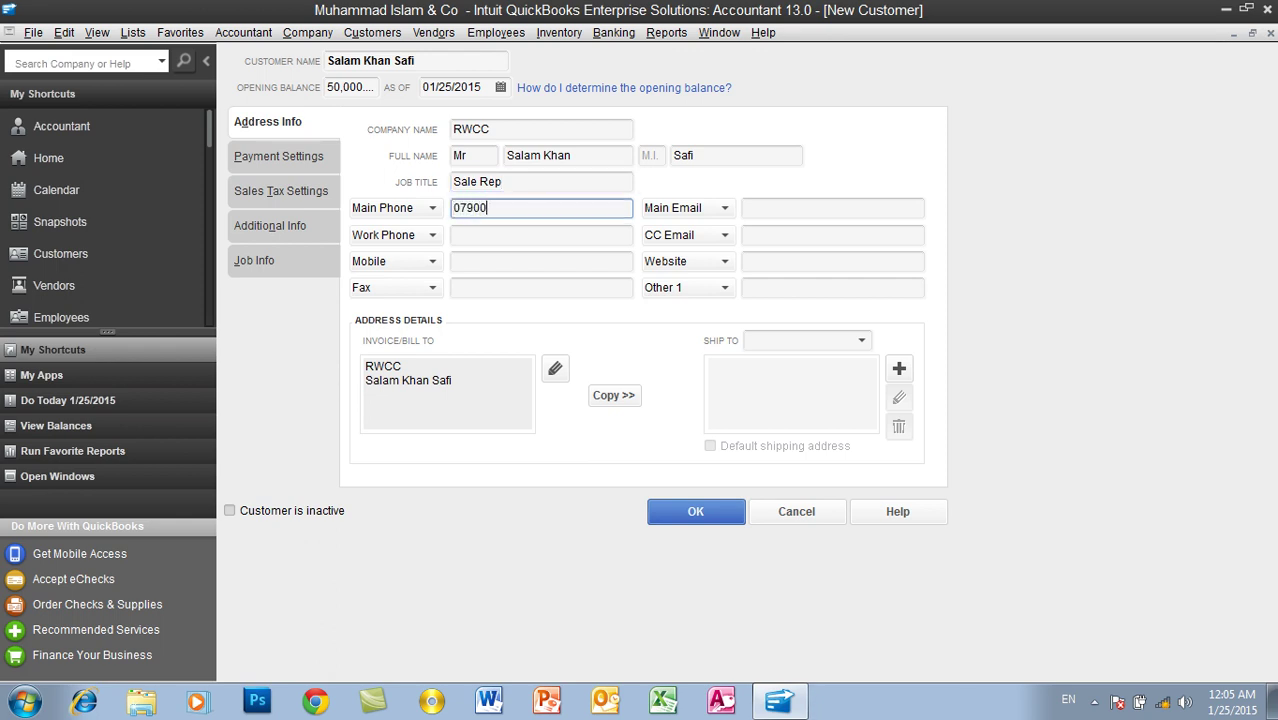
# Step: Fill in the customer's main e-mail address
pyautogui.click(491, 233)
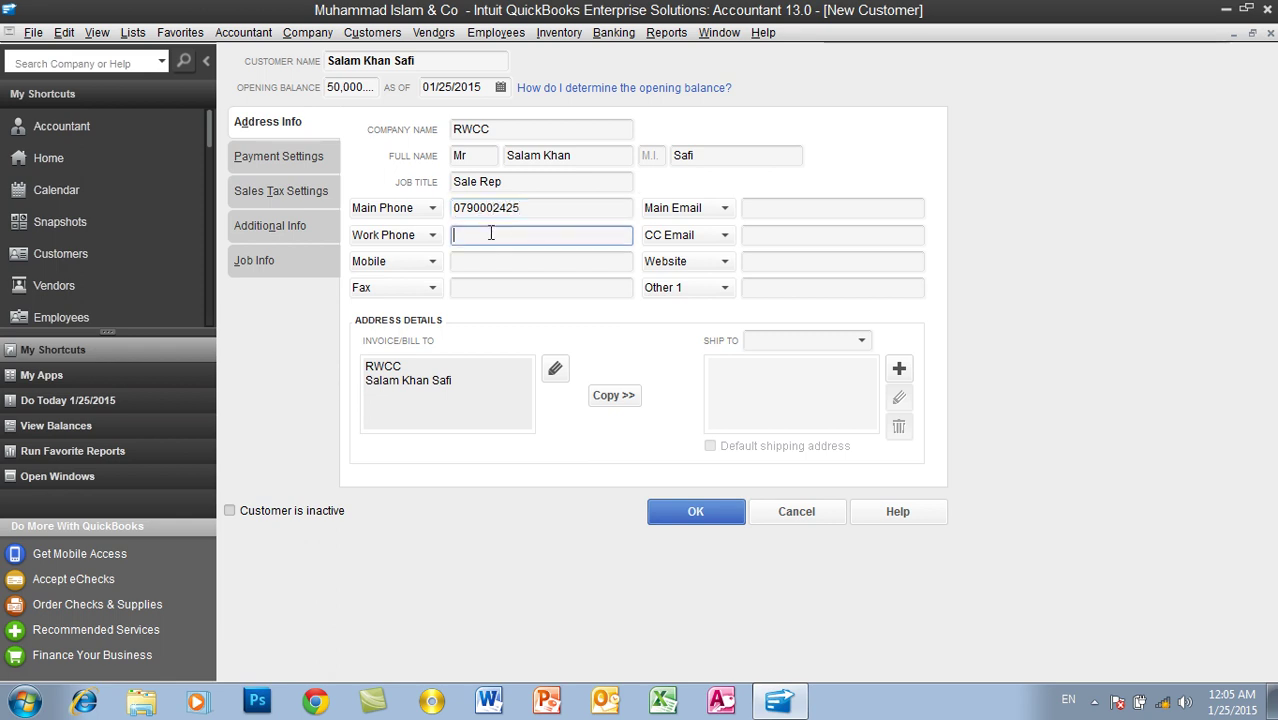
pyautogui.click(489, 262)
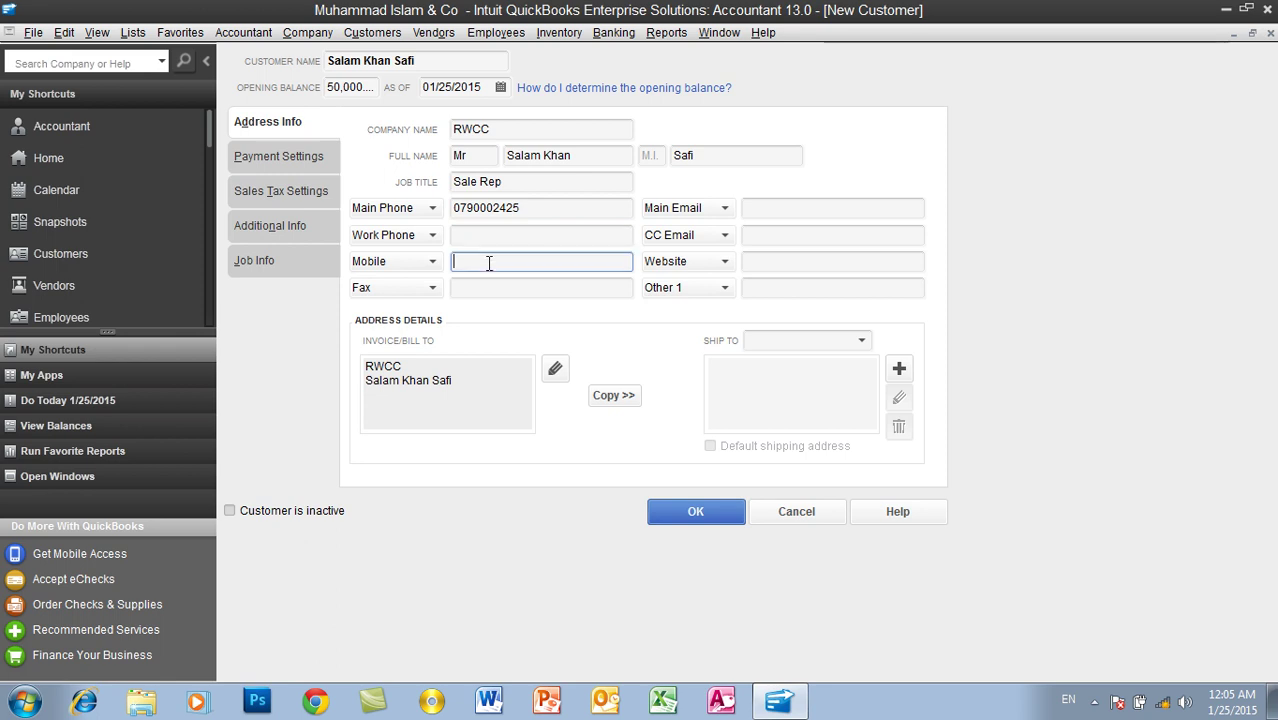
pyautogui.click(483, 286)
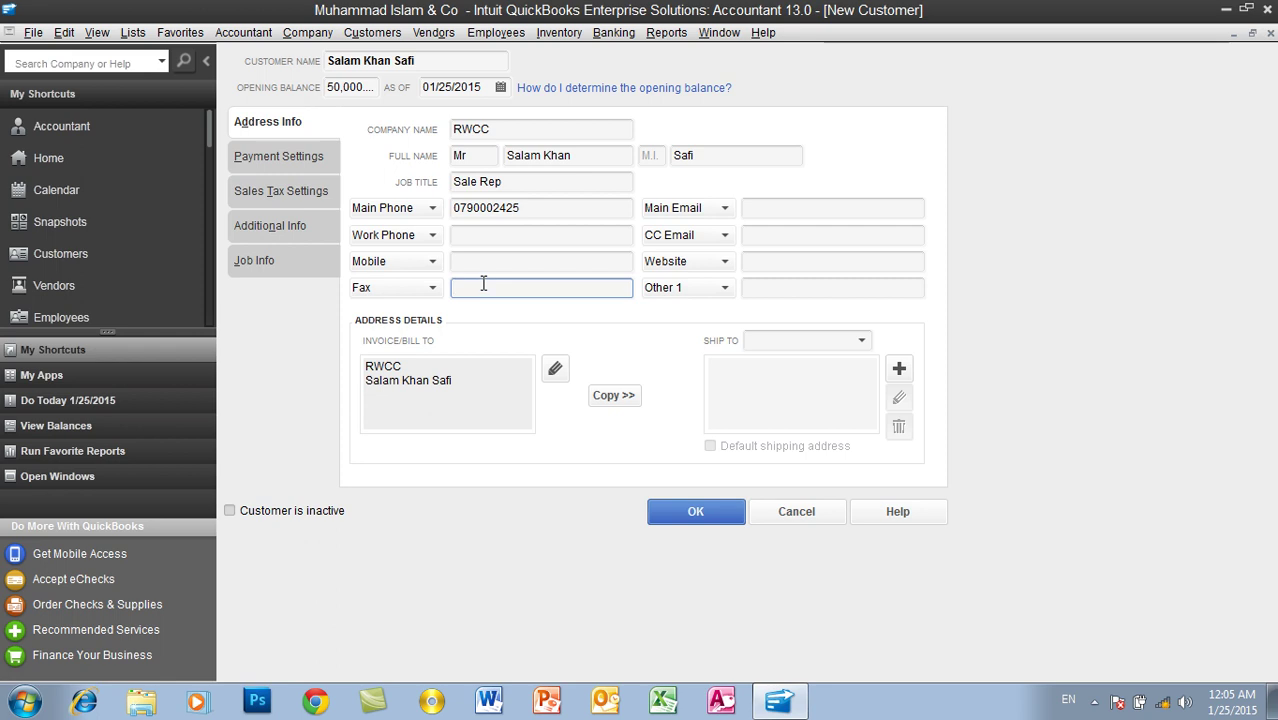
pyautogui.click(750, 208)
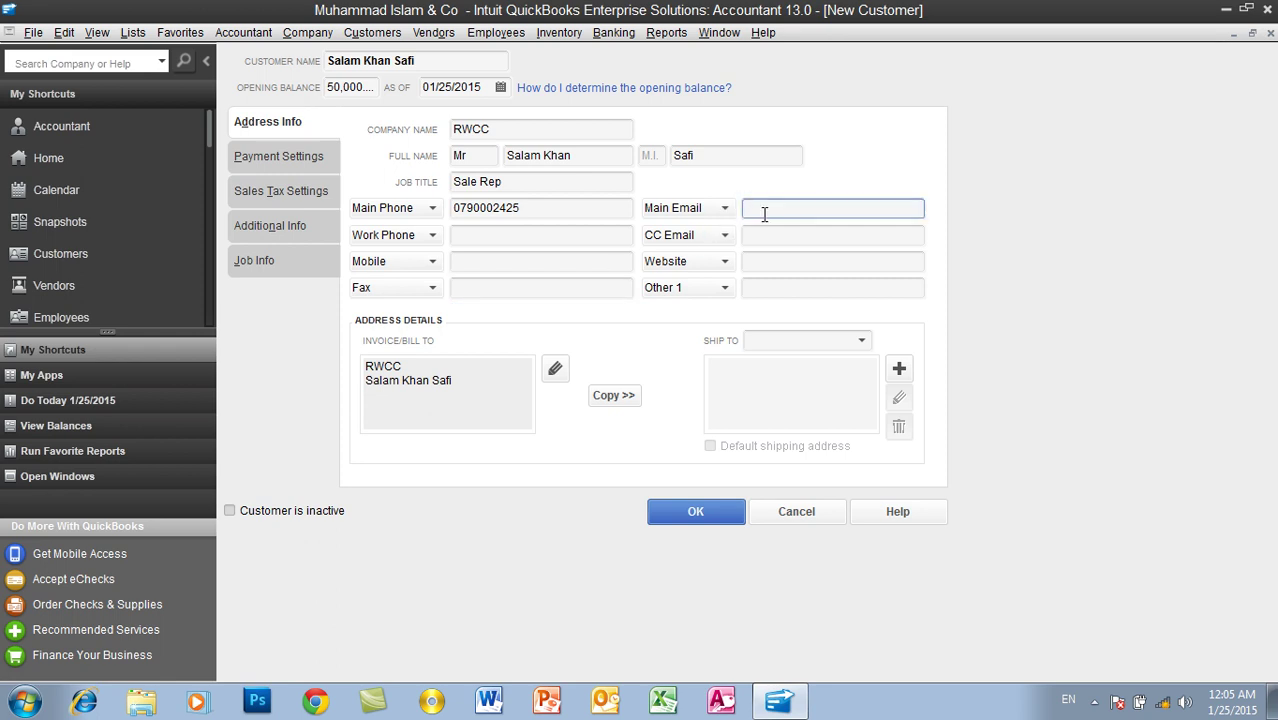
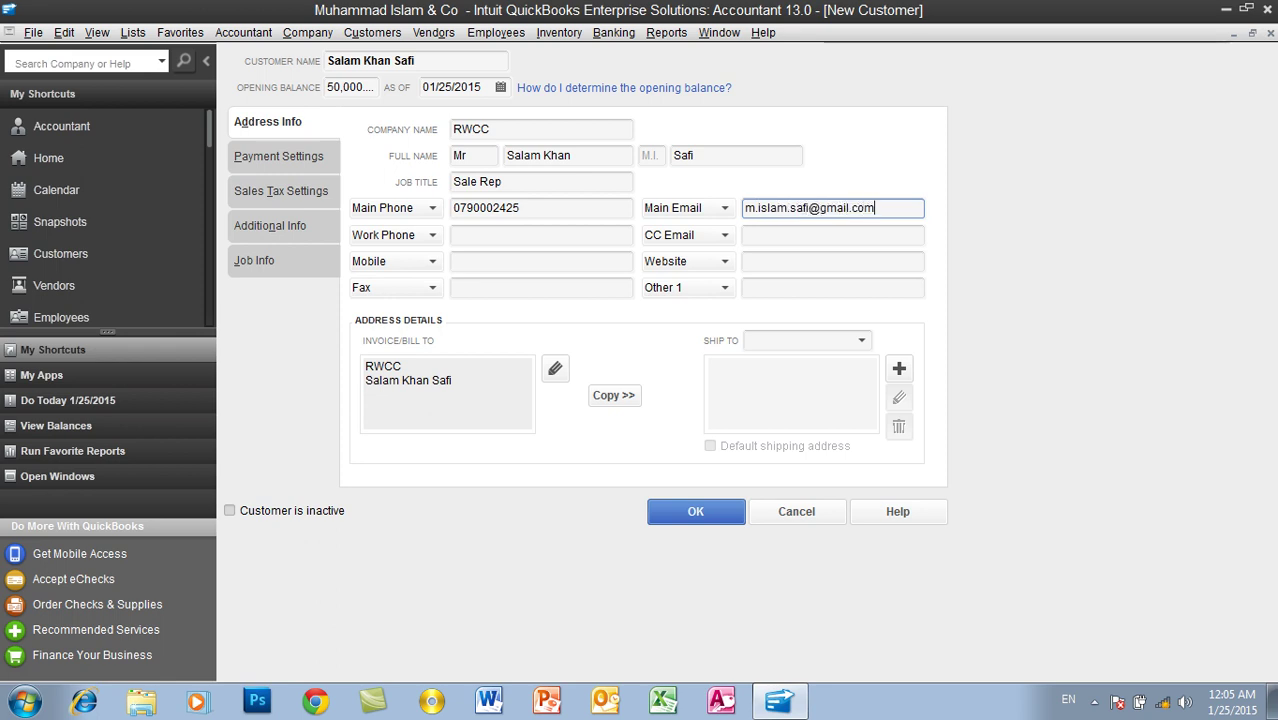
pyautogui.click(750, 236)
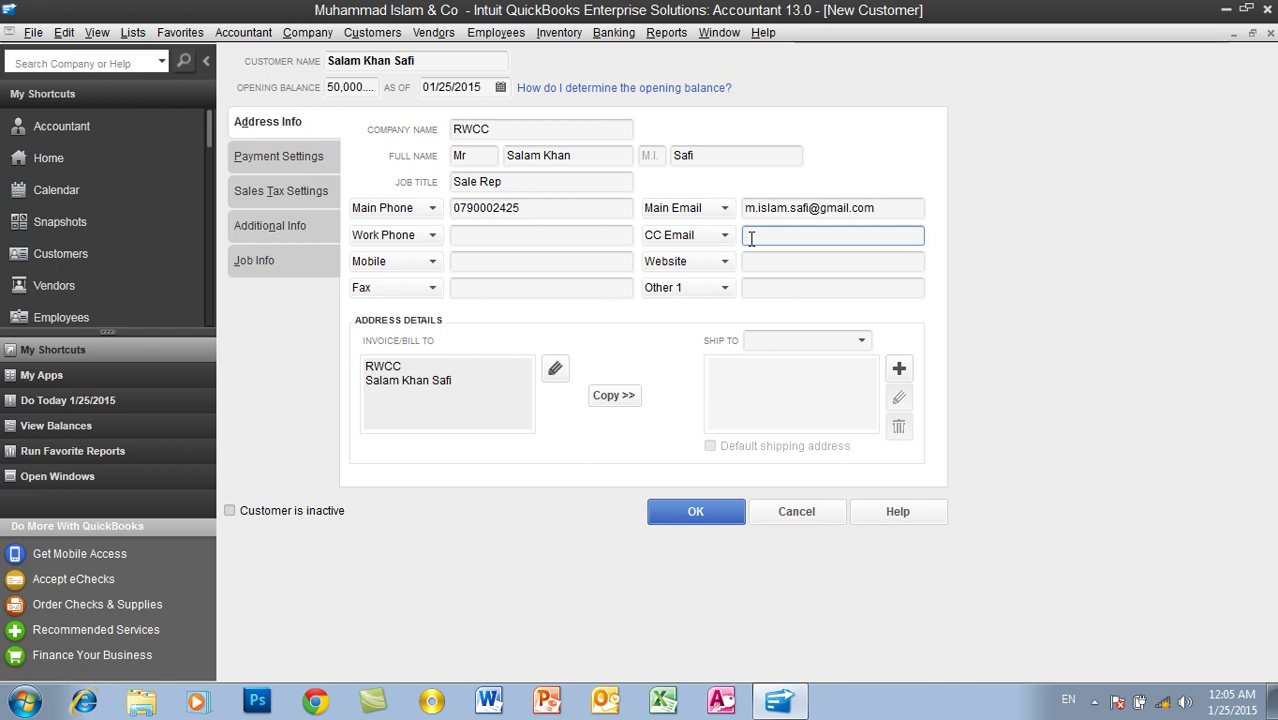
pyautogui.moveTo(888, 207); pyautogui.dragTo(750, 215)
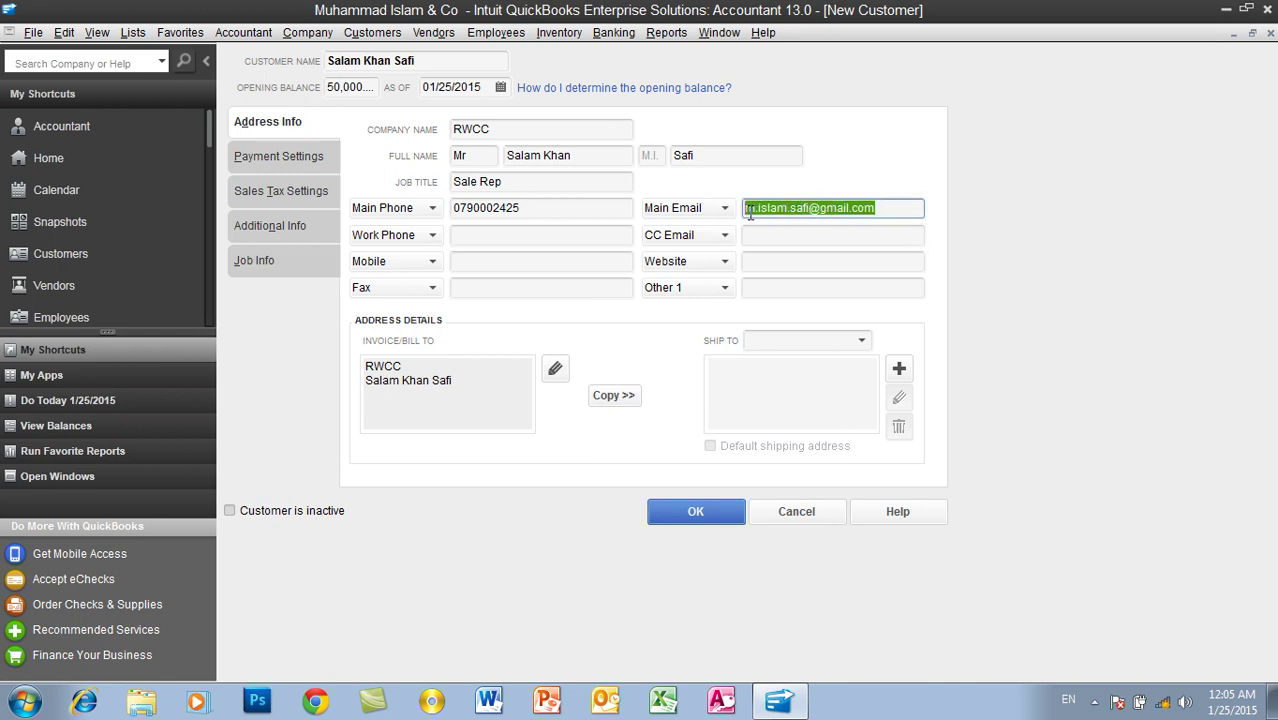
pyautogui.click(755, 234)
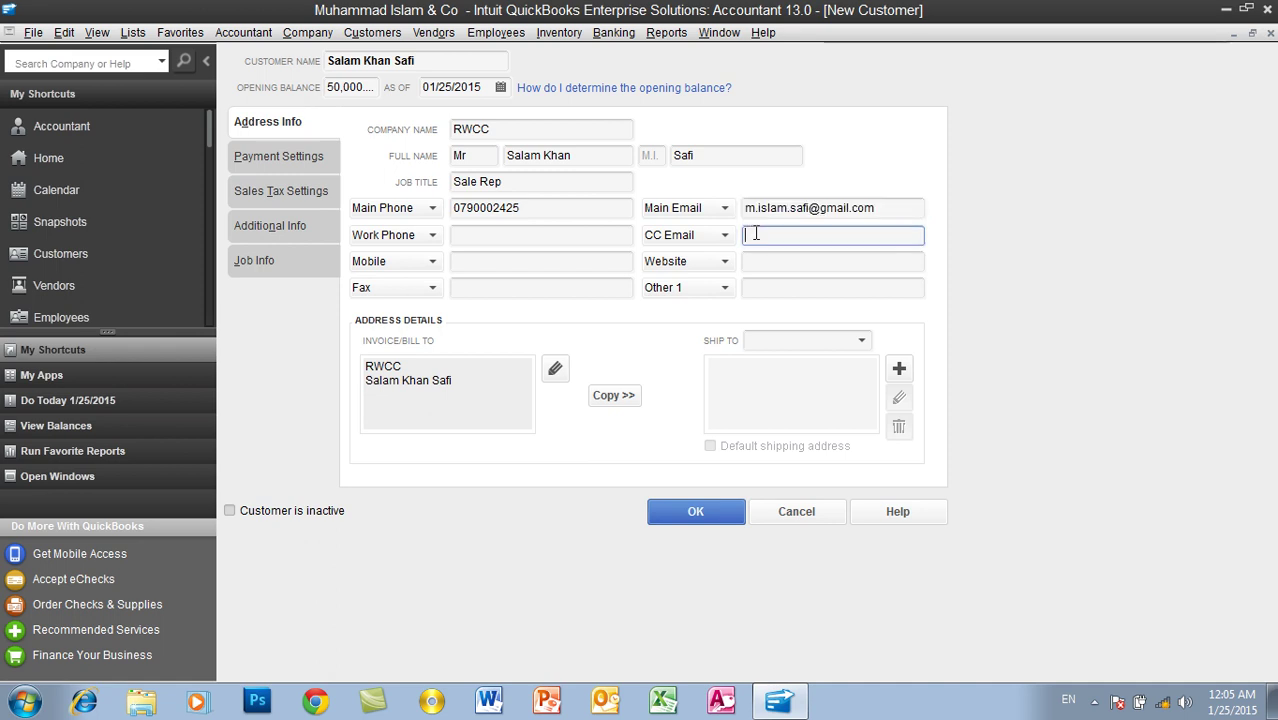
pyautogui.click(749, 258)
pyautogui.click(759, 286)
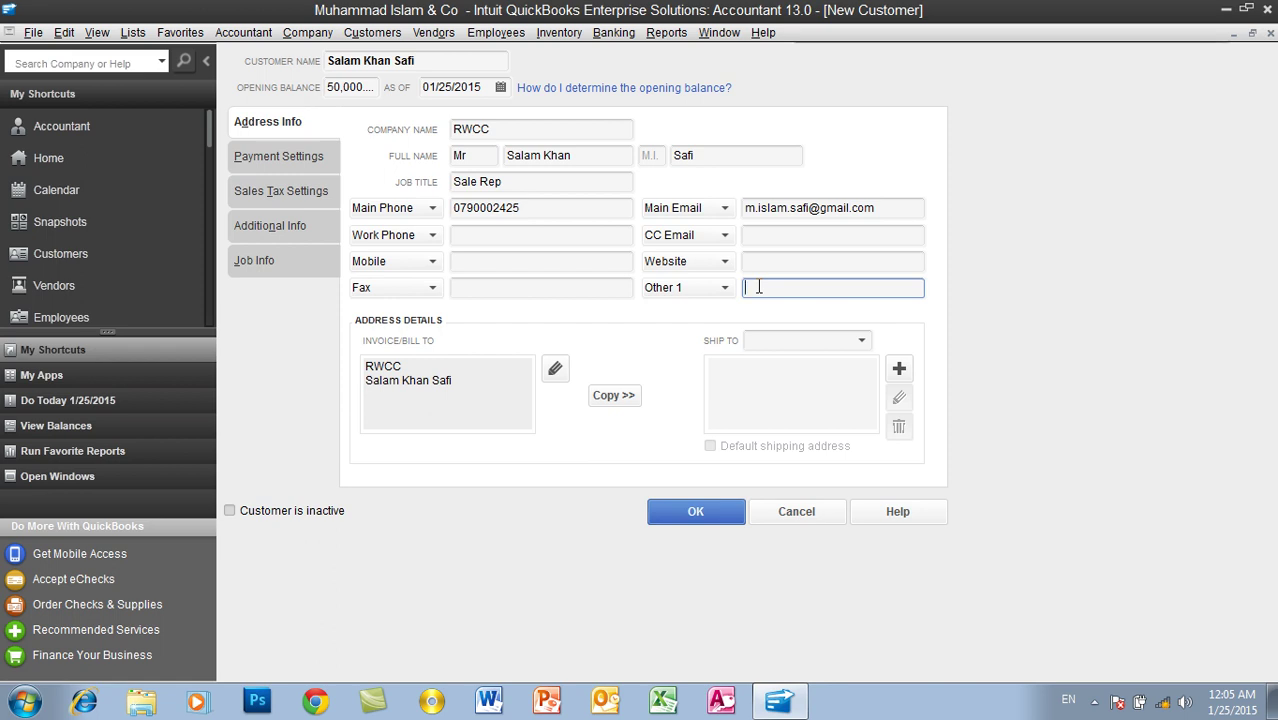
# Step: Review the Invoice/Bill To address showing RWCC and the contact's name
pyautogui.click(470, 383)
pyautogui.moveTo(464, 382); pyautogui.dragTo(372, 350)
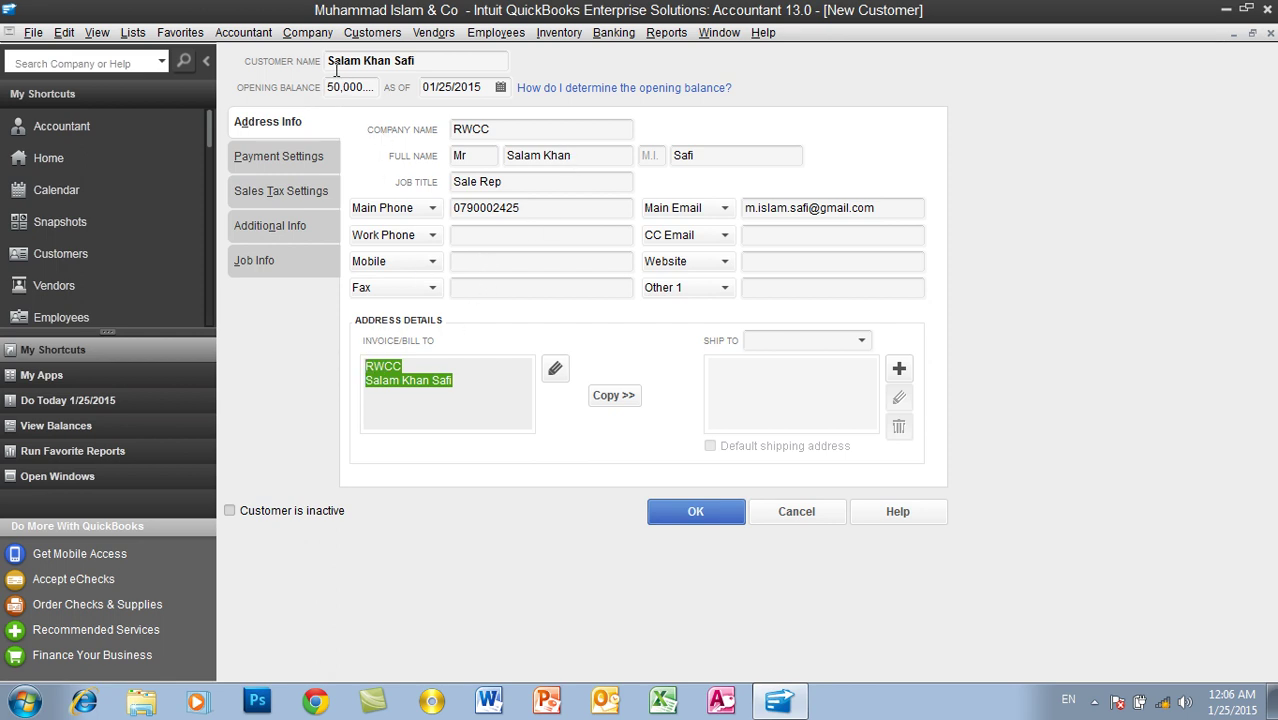
pyautogui.click(463, 388)
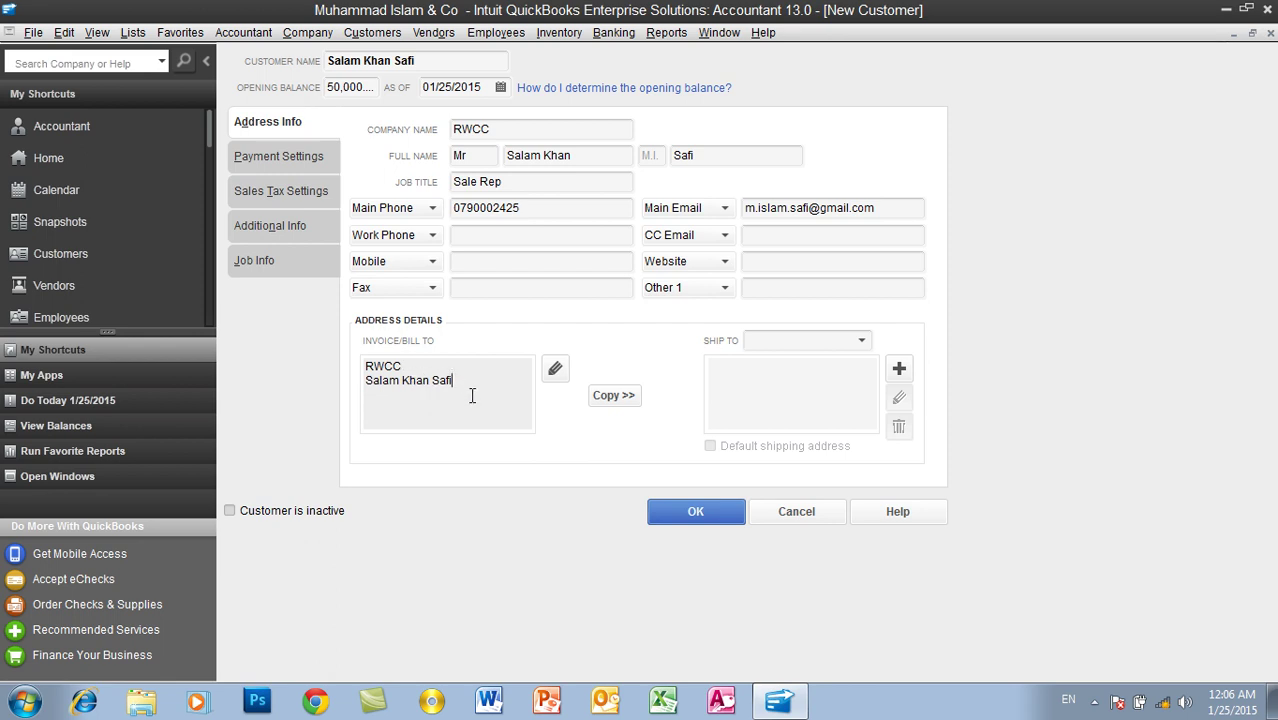
# Step: Complete the bill-to address with its city, province, postal code and country Afghanistan
pyautogui.click(553, 372)
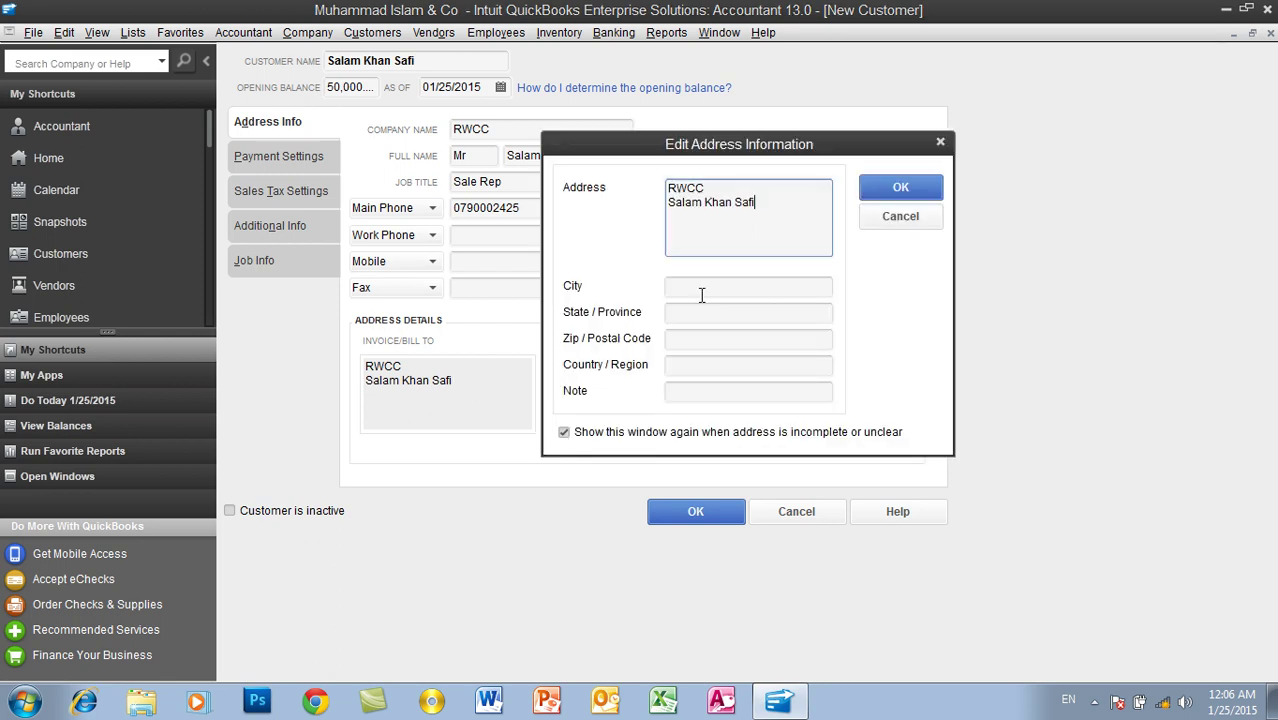
pyautogui.click(734, 289)
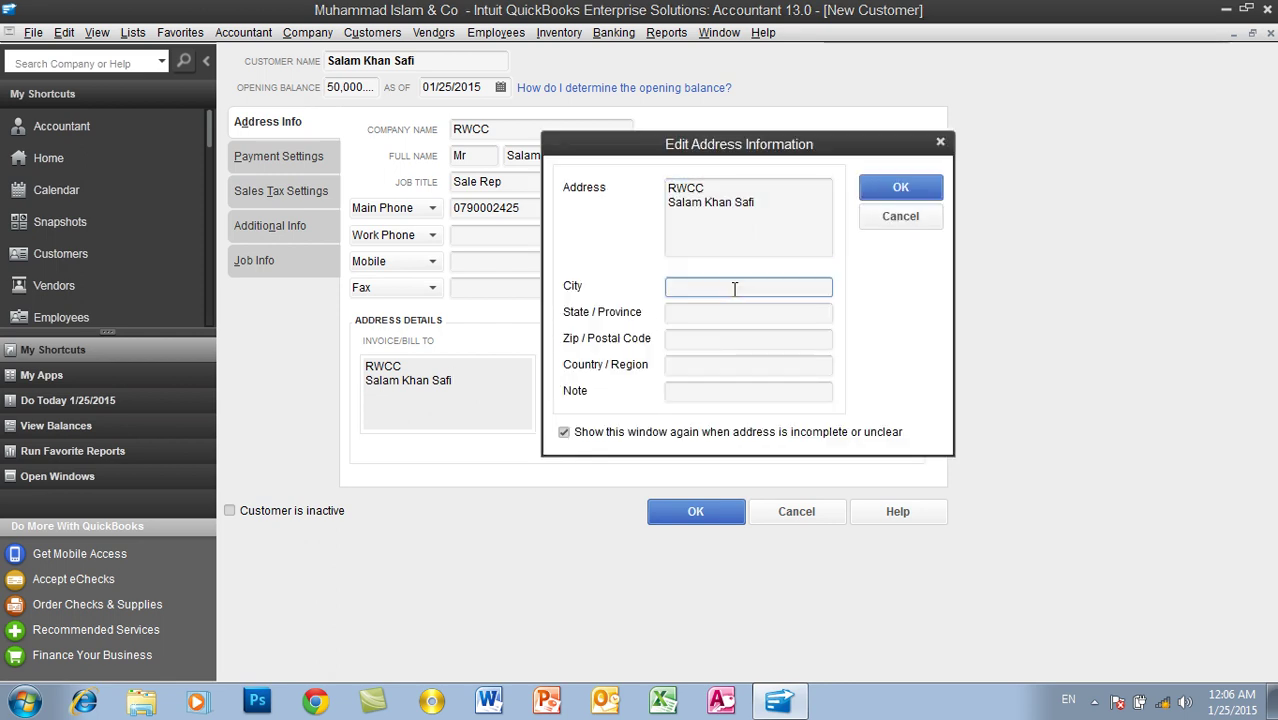
pyautogui.write('Kabul')
pyautogui.press('Tab')
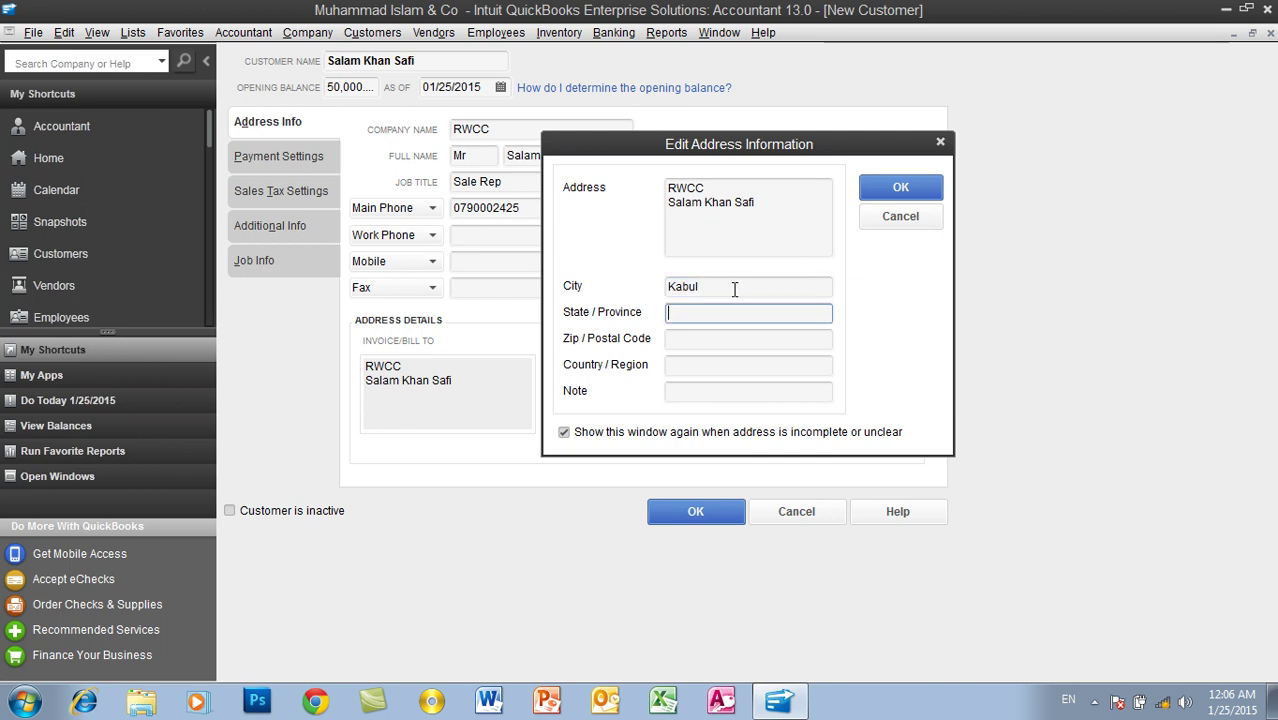
pyautogui.write('Kabul')
pyautogui.press('Tab')
pyautogui.write('2500')
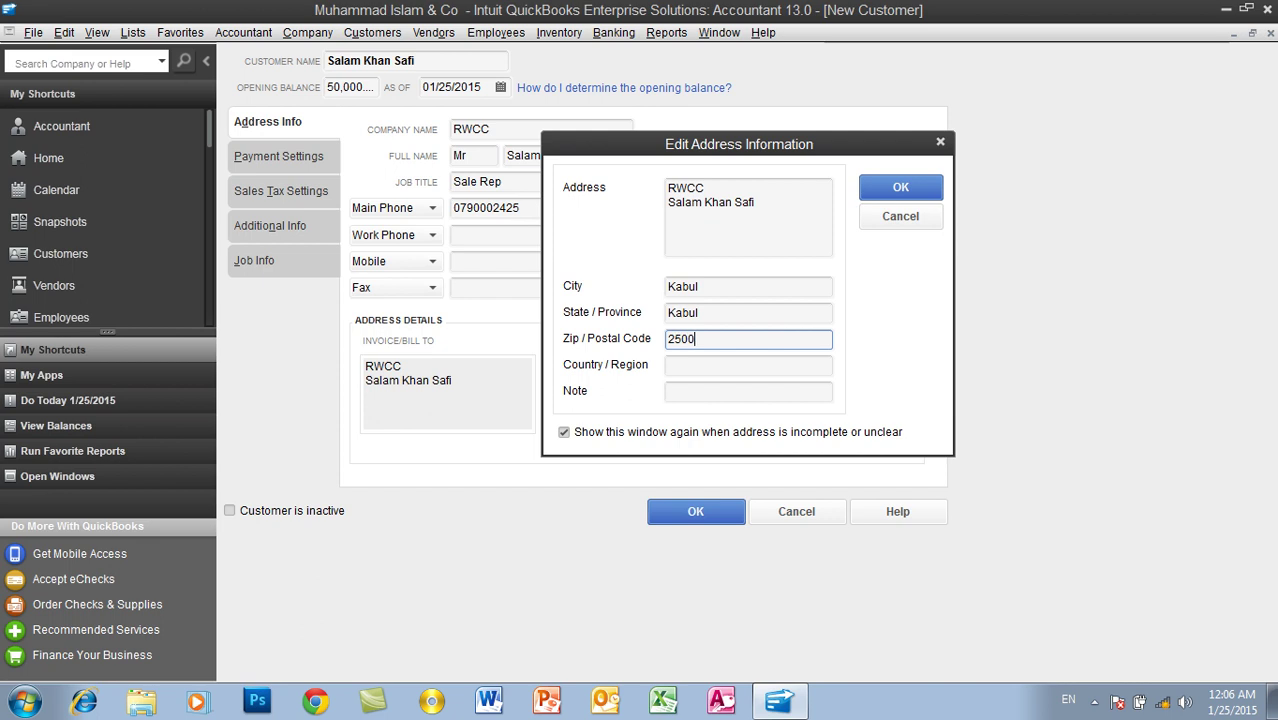
pyautogui.write('0')
pyautogui.press('Tab')
pyautogui.write('Afg')
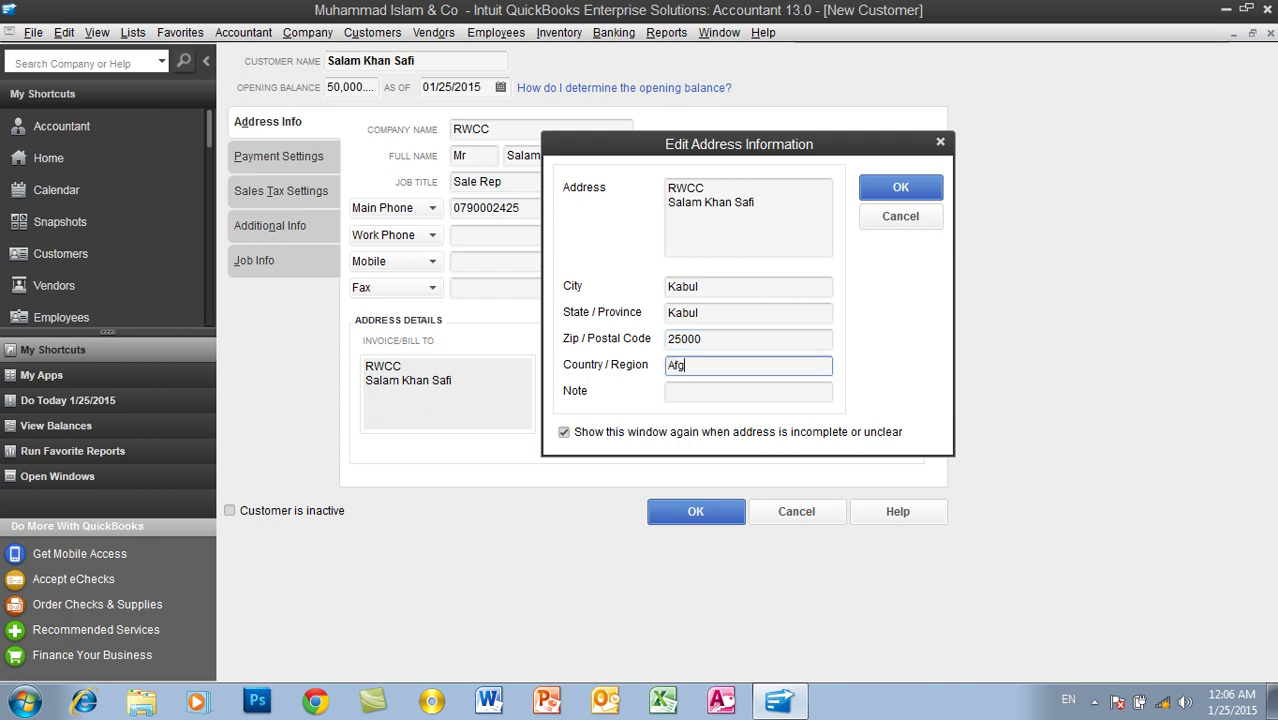
pyautogui.write('hanistan')
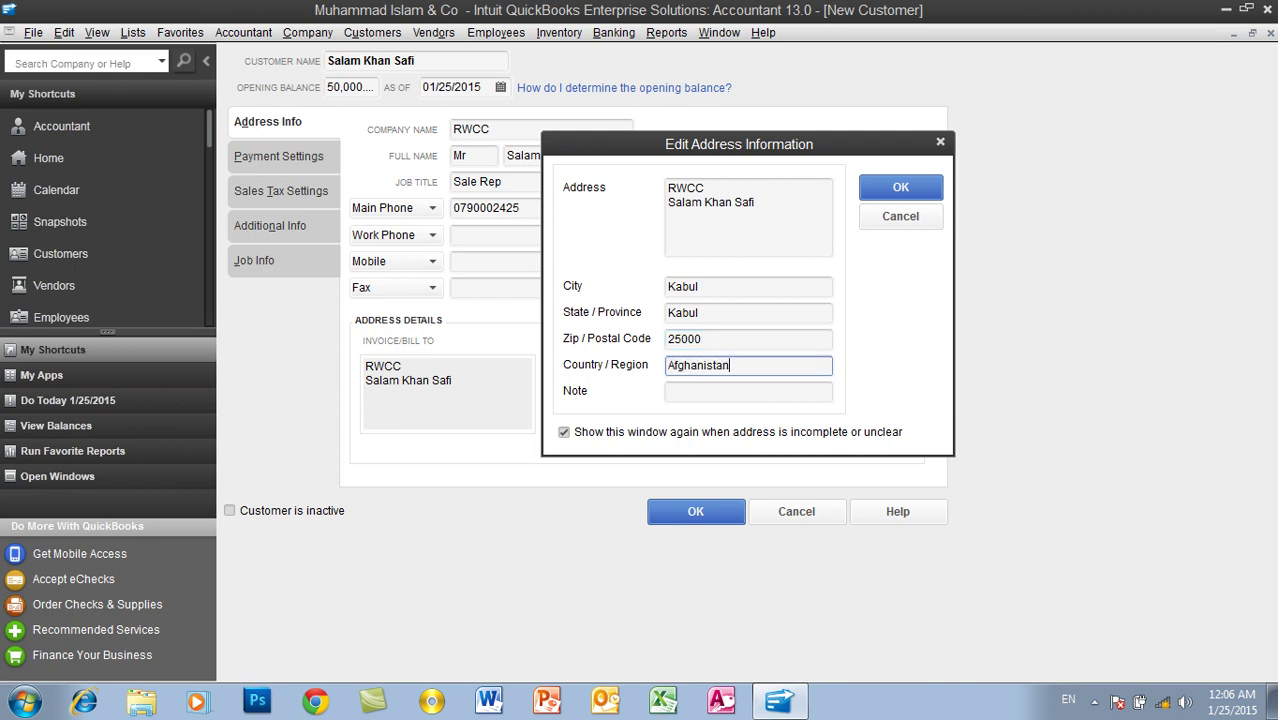
pyautogui.click(905, 190)
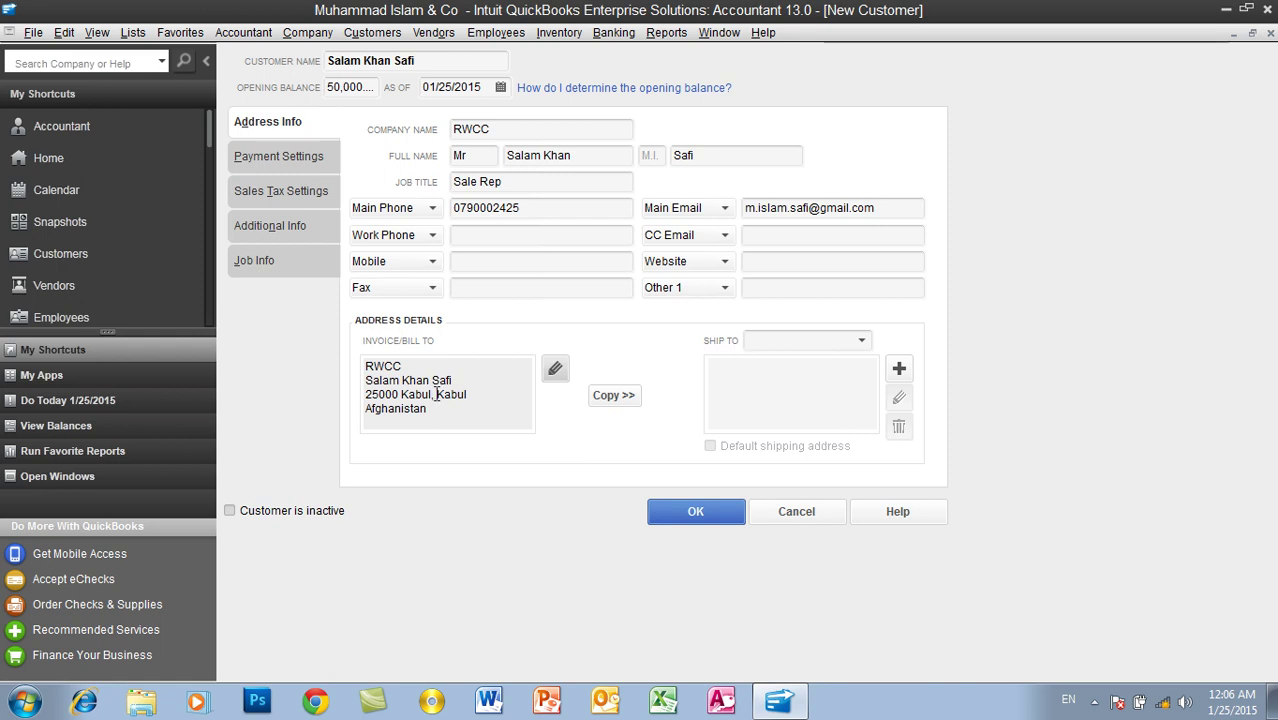
pyautogui.moveTo(436, 412); pyautogui.dragTo(363, 366)
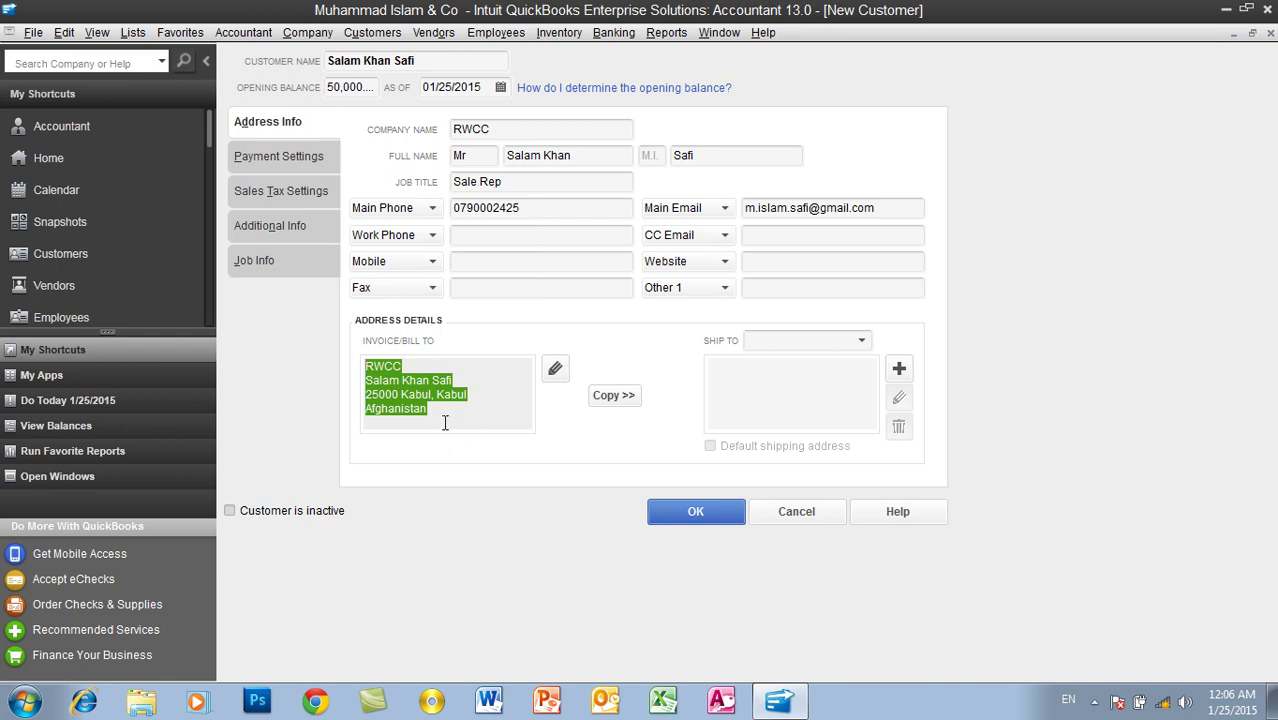
pyautogui.moveTo(438, 412); pyautogui.dragTo(365, 364)
pyautogui.moveTo(428, 410); pyautogui.dragTo(363, 366)
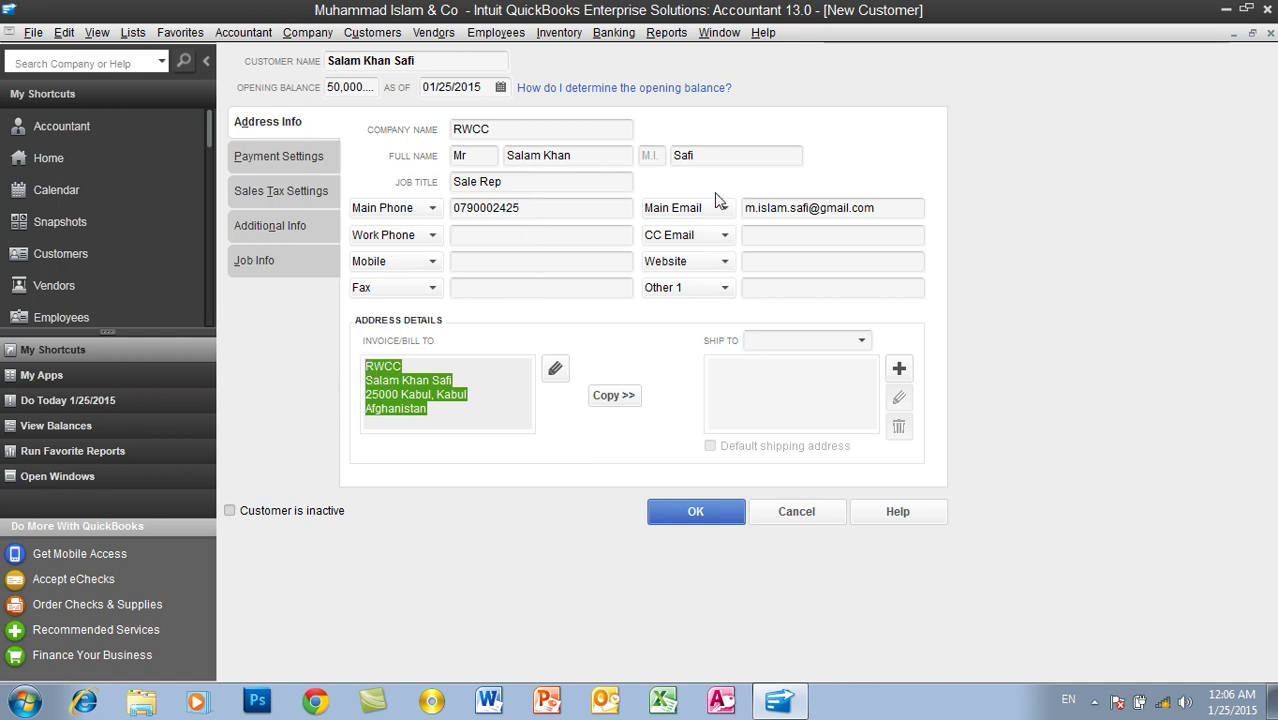
# Step: Start adding a new shipping address, Ship To 1, from the Ship To list
pyautogui.click(864, 343)
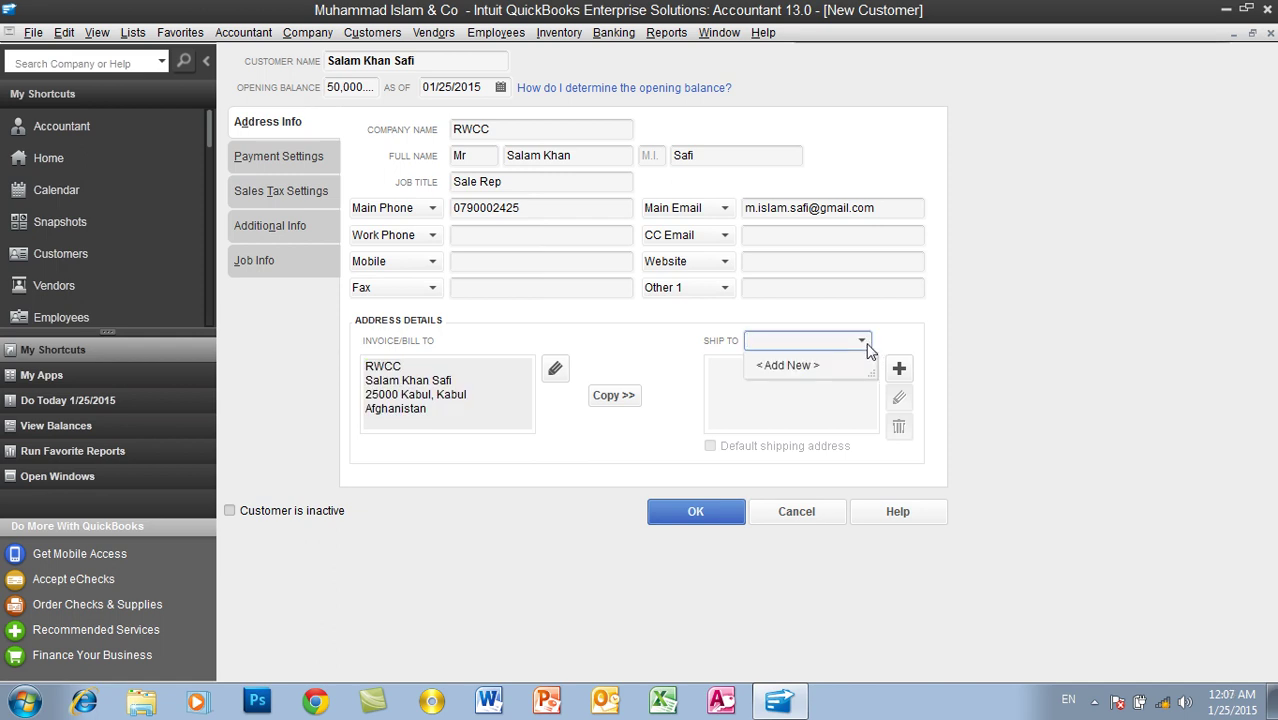
pyautogui.click(741, 423)
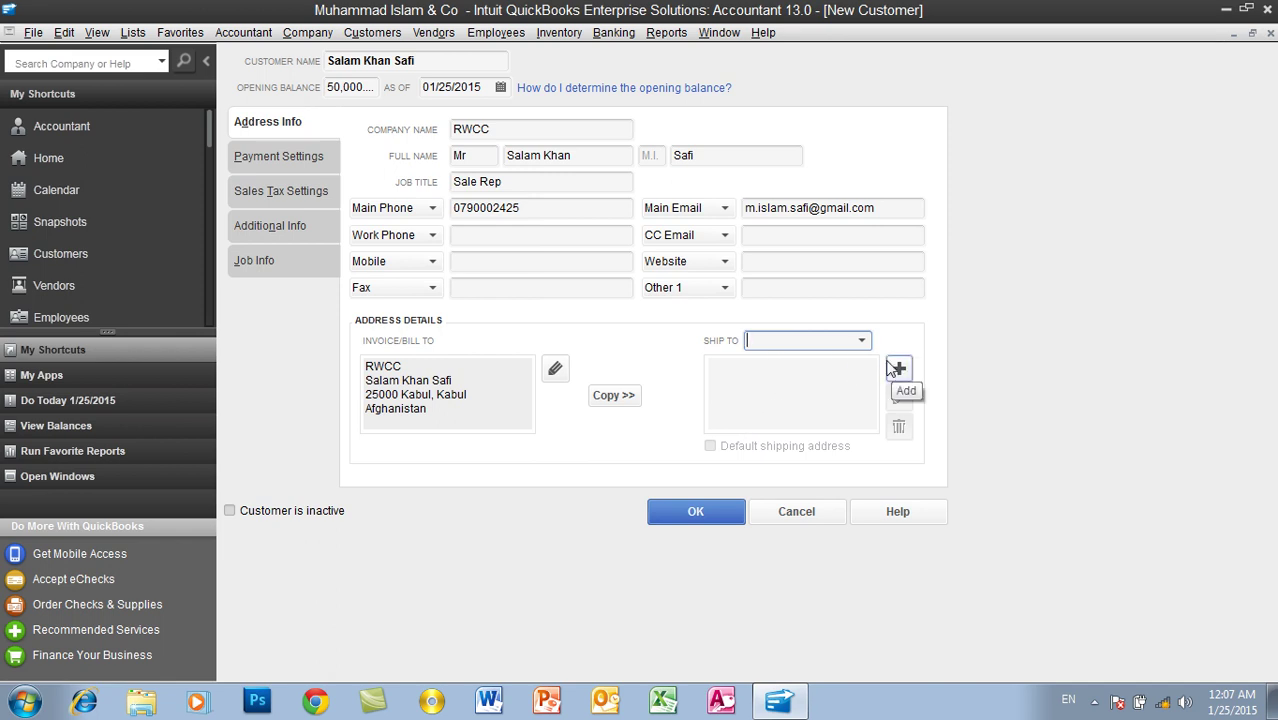
pyautogui.click(861, 341)
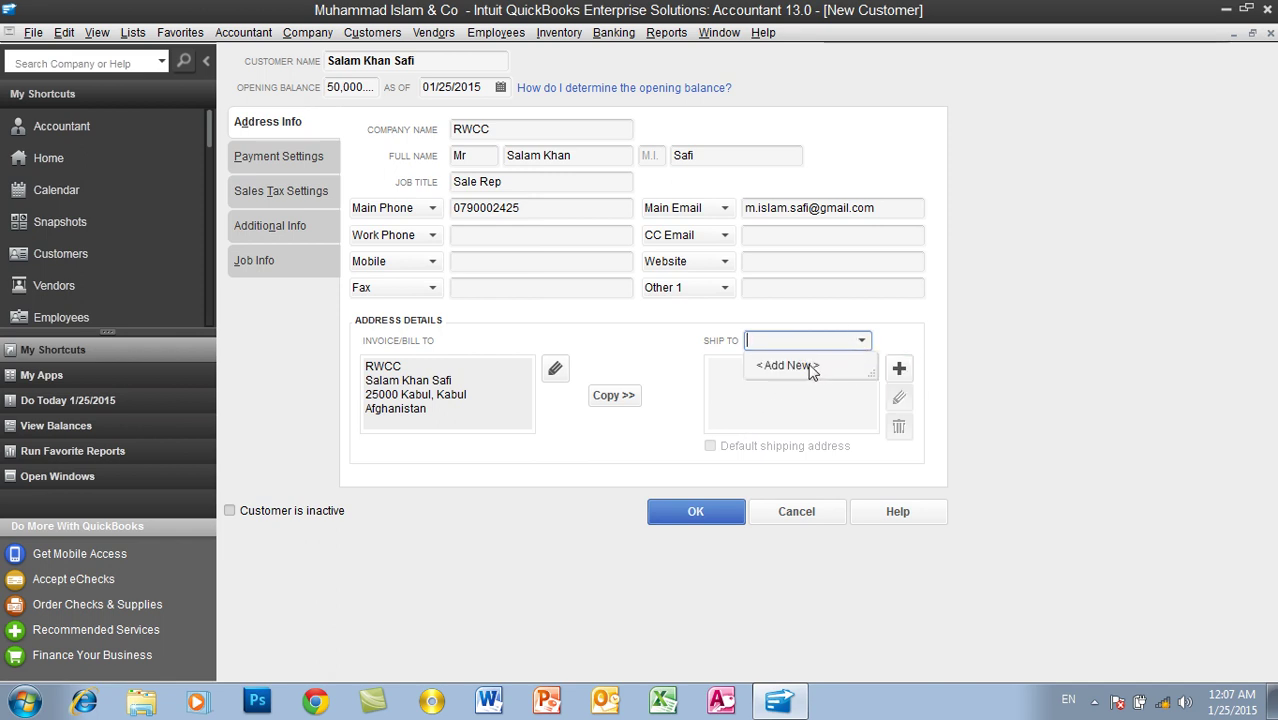
pyautogui.click(898, 369)
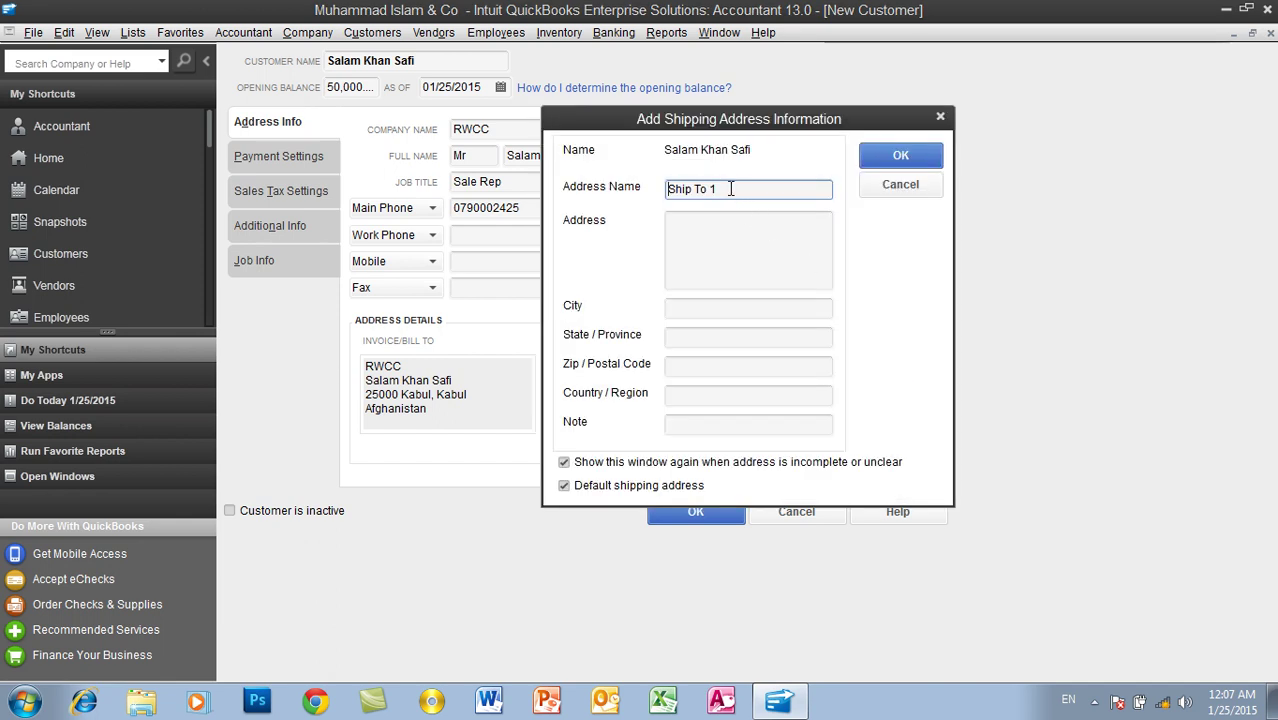
# Step: Fill in the shipping street, city, postal code and country
pyautogui.click(695, 260)
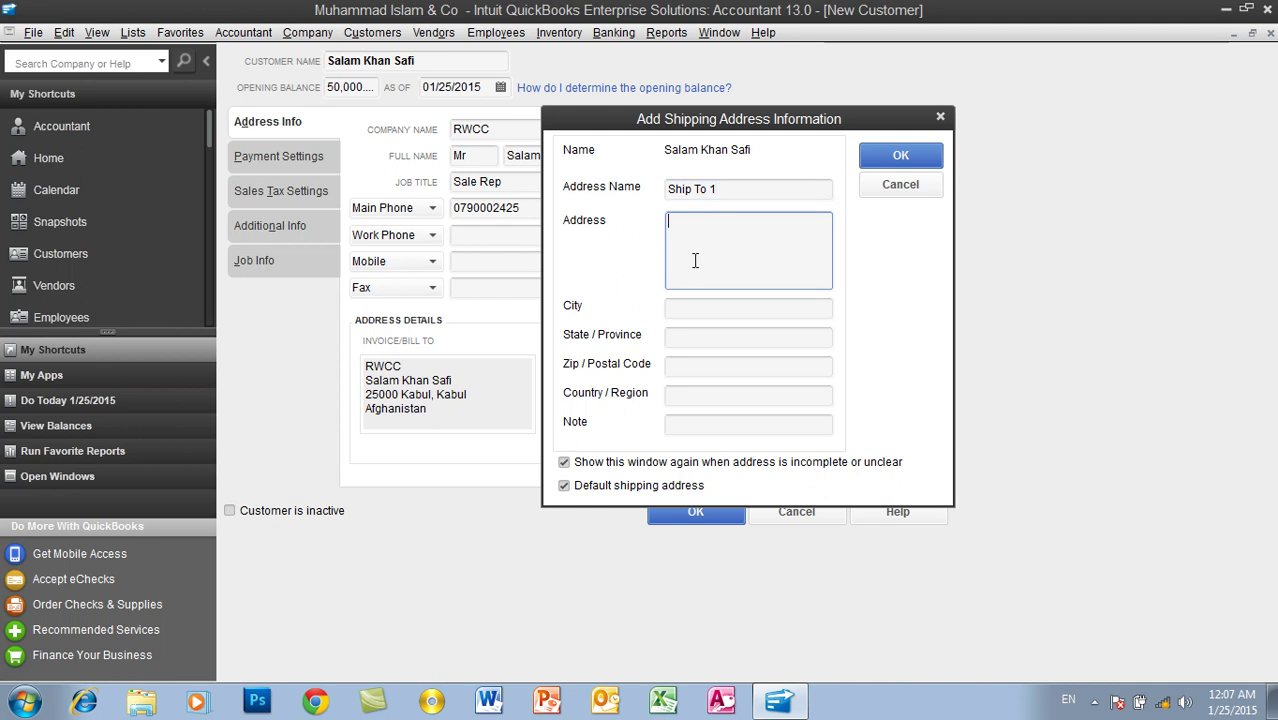
pyautogui.write('Kabul Kar')
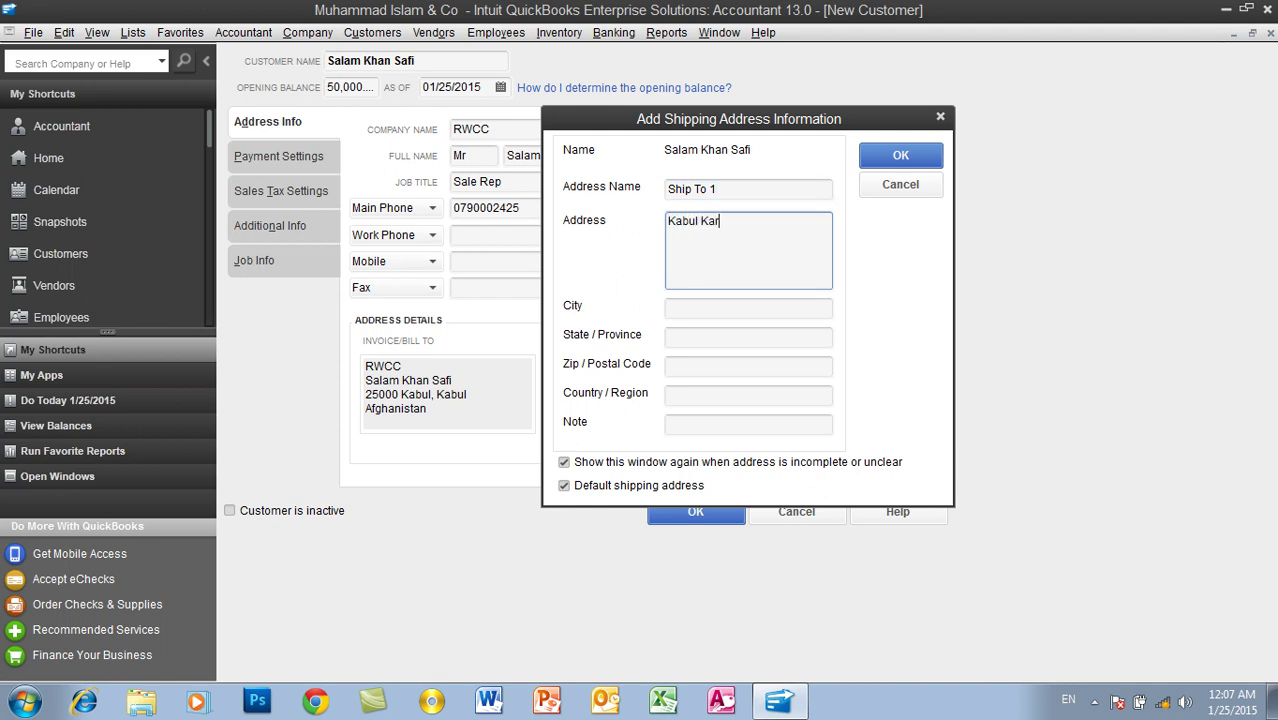
pyautogui.write('ti Char')
pyautogui.click(692, 308)
pyautogui.write('Kabul')
pyautogui.press('Tab')
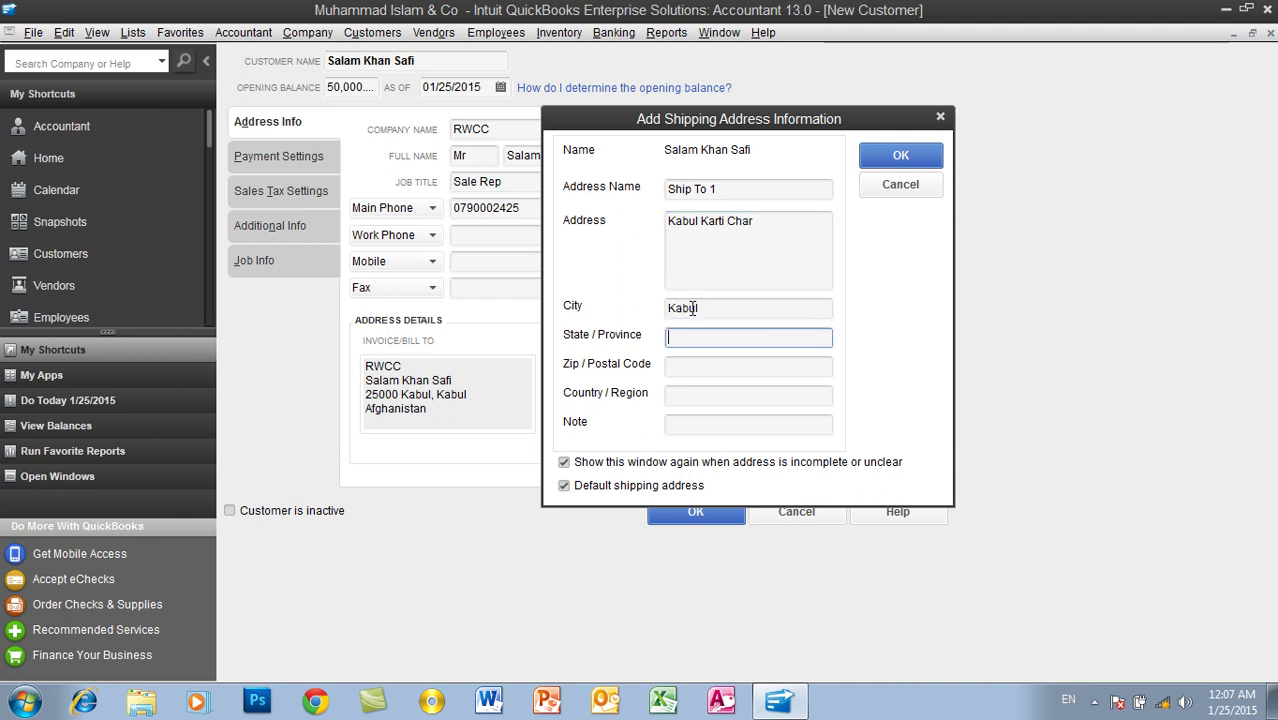
pyautogui.press('Tab')
pyautogui.write('25000')
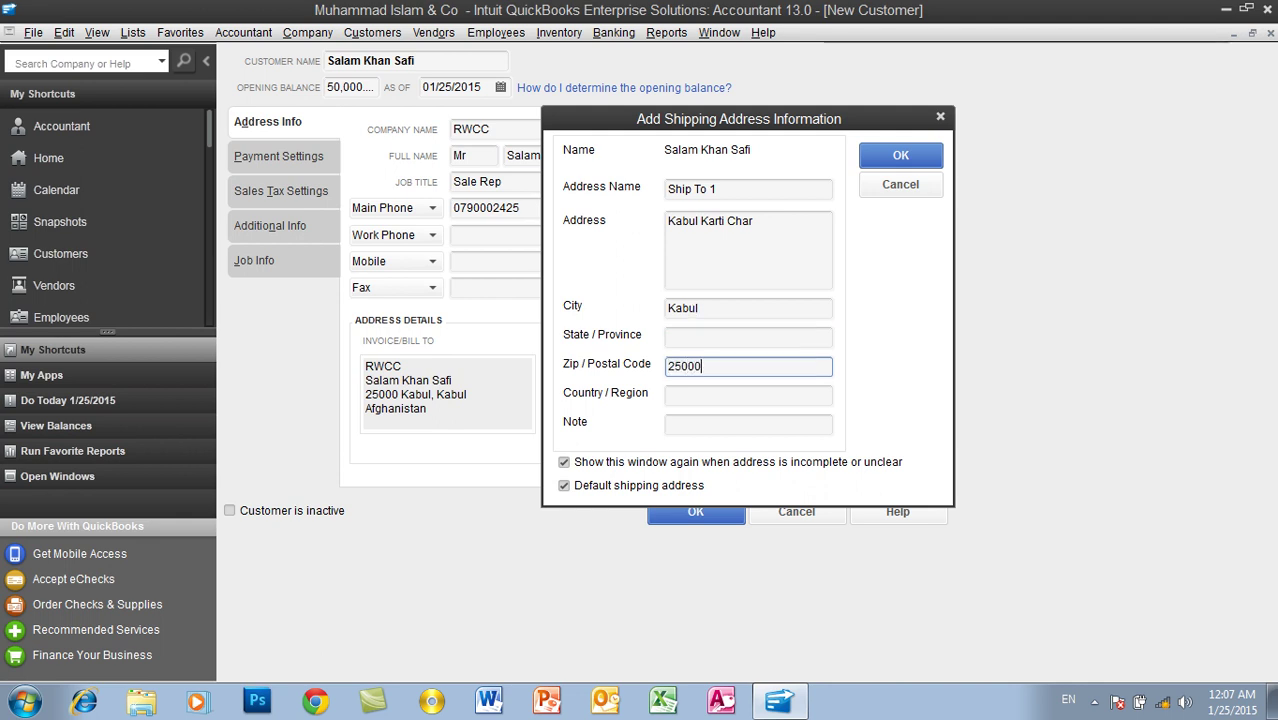
pyautogui.press('Tab')
pyautogui.write('Afghanistan')
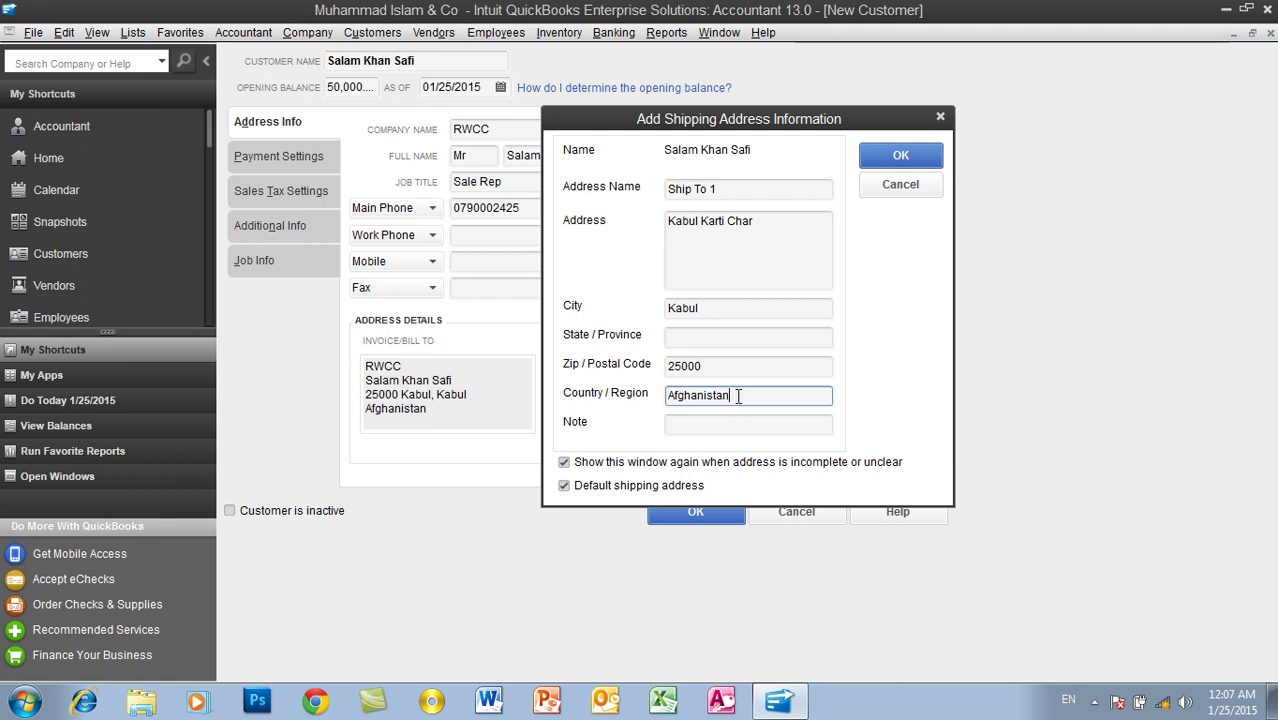
# Step: Confirm Ship To 1 as the default shipping address and review both addresses
pyautogui.click(902, 163)
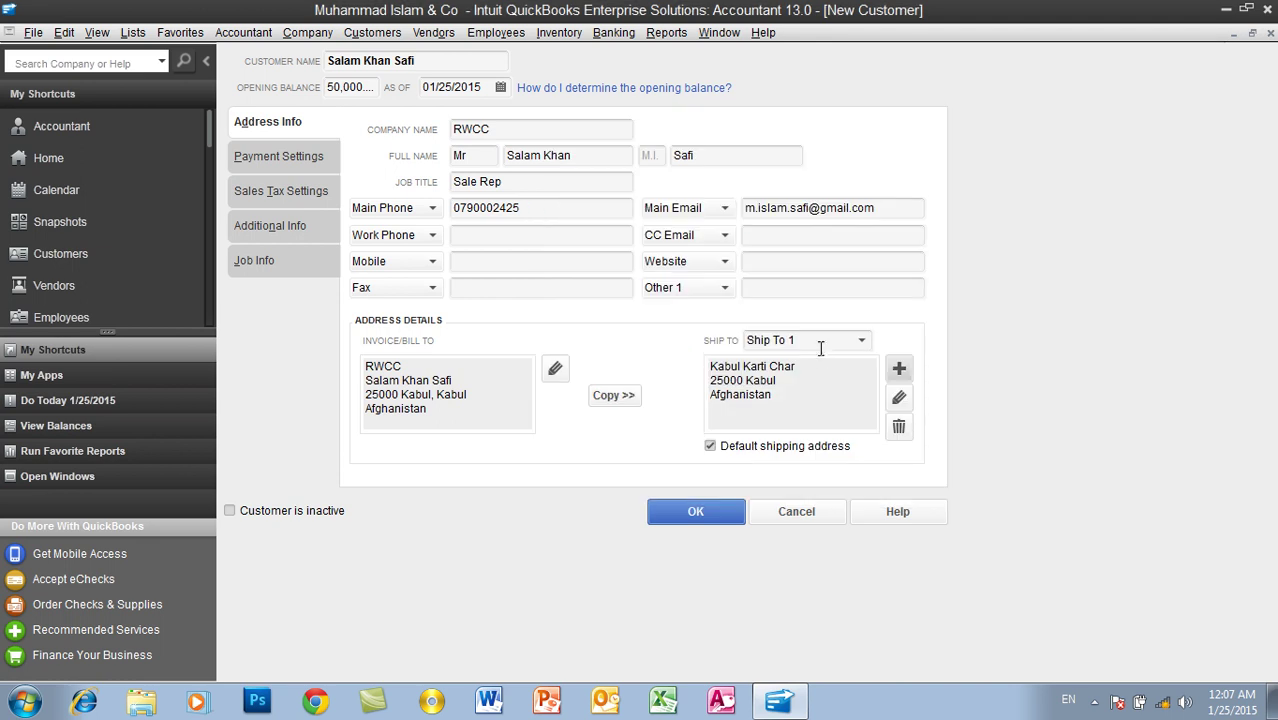
pyautogui.moveTo(793, 396); pyautogui.dragTo(708, 368)
pyautogui.moveTo(462, 405); pyautogui.dragTo(358, 370)
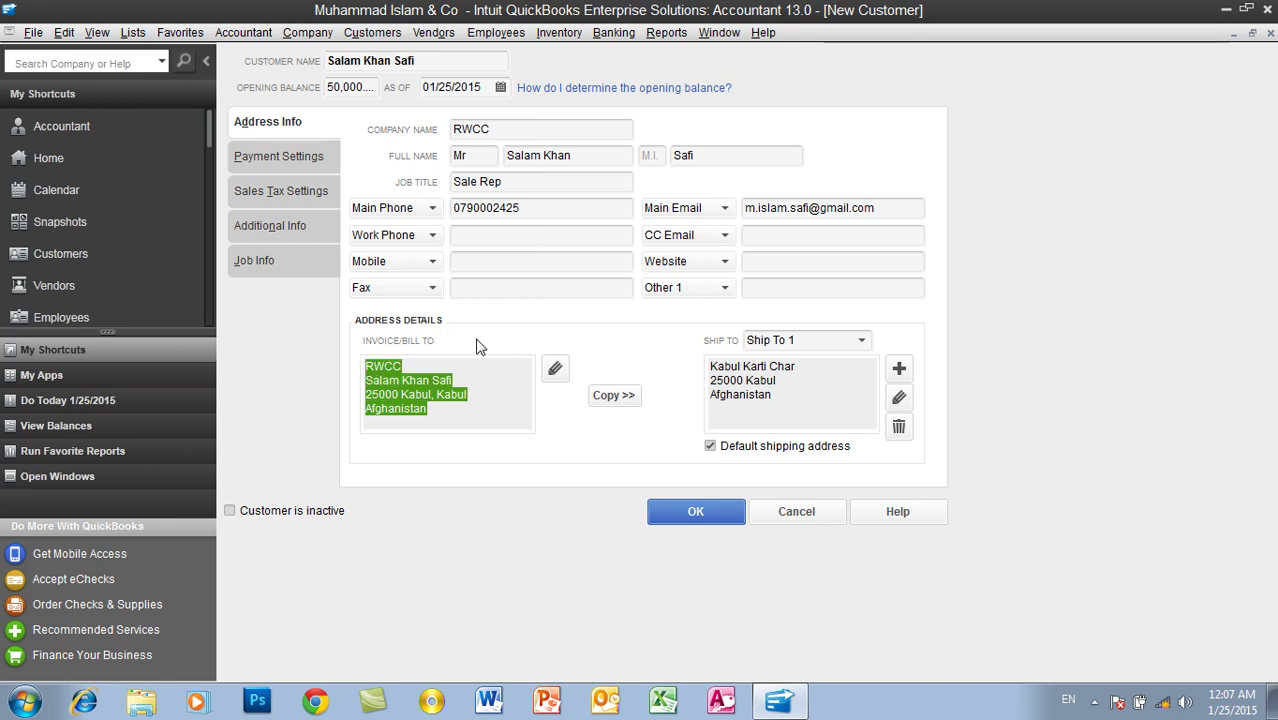
# Step: Enter the customer's account number under Payment Settings
pyautogui.click(293, 162)
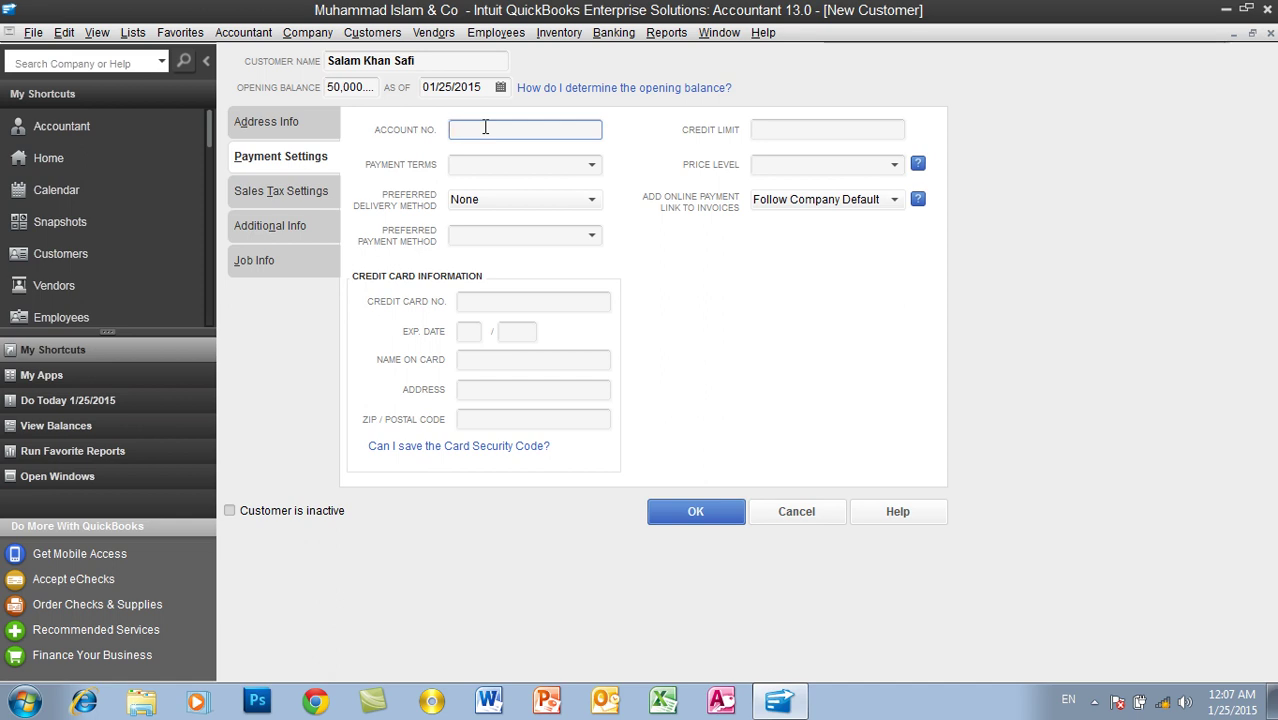
pyautogui.write('40404040')
pyautogui.click(593, 166)
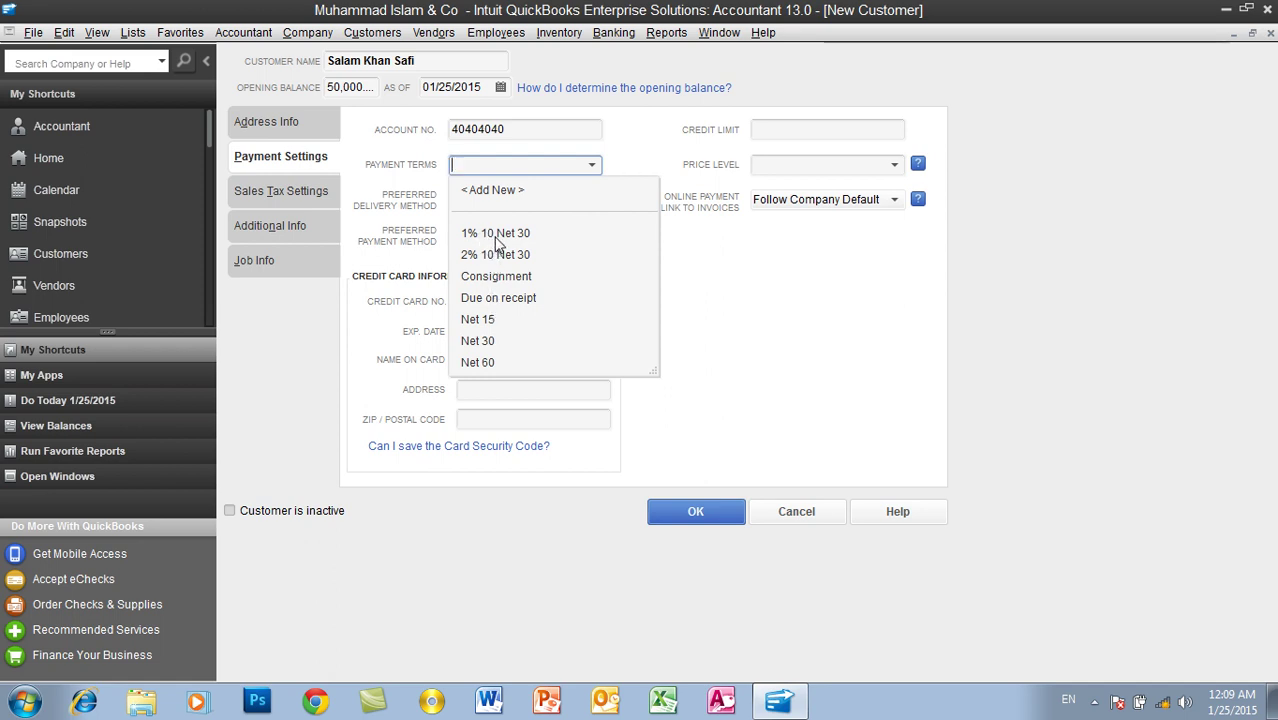
# Step: Create a new payment term named '5% 5 Net 20'
pyautogui.click(493, 191)
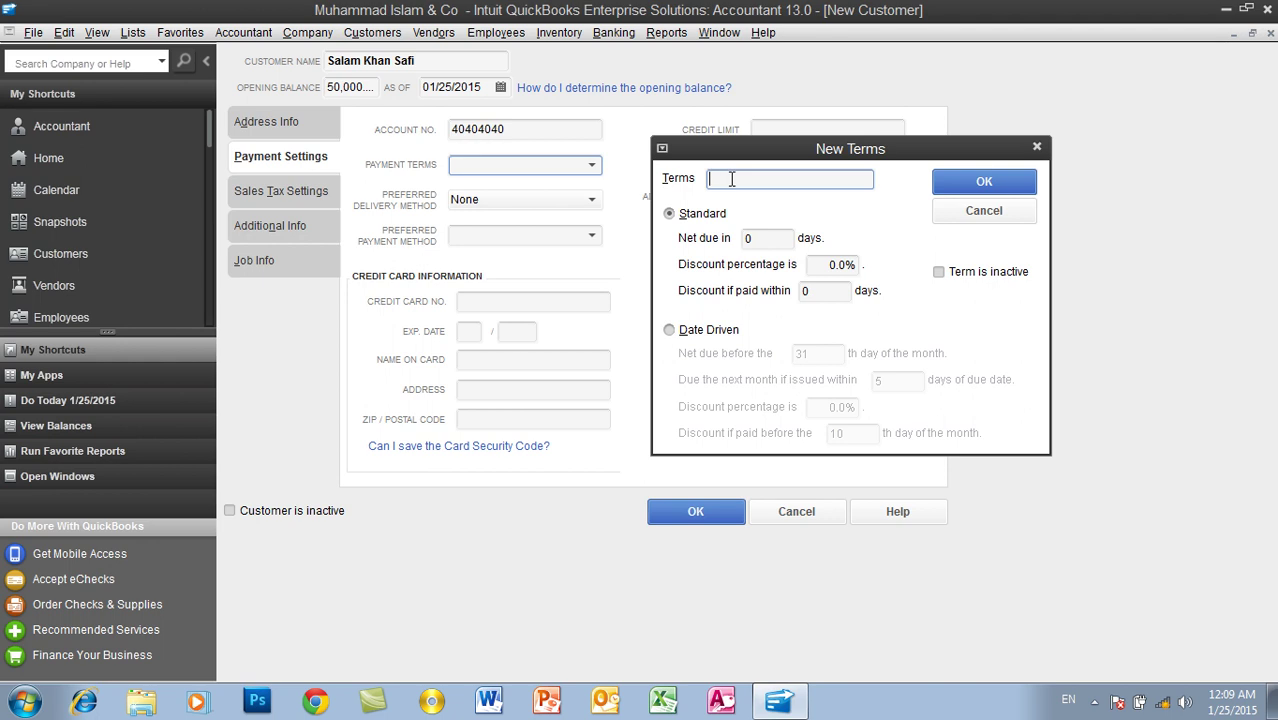
pyautogui.write('5% 5 Net 20 Day')
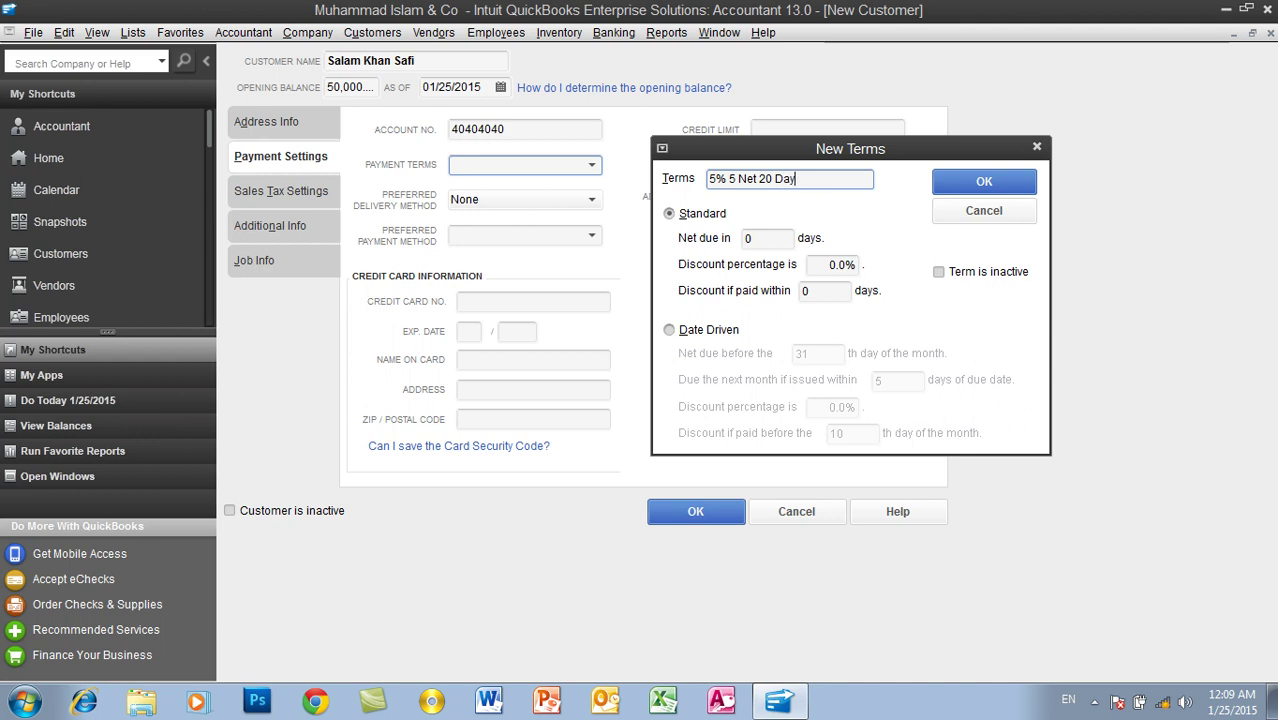
pyautogui.press('BackSpace')
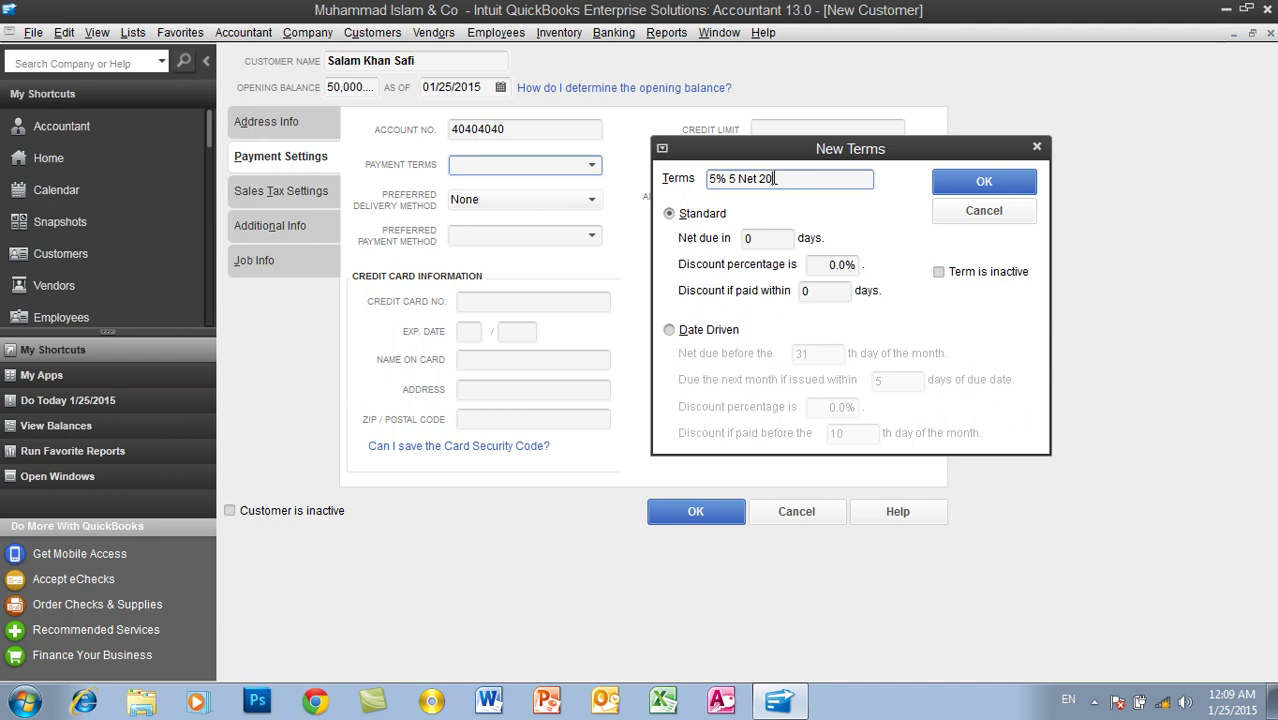
pyautogui.moveTo(772, 178); pyautogui.dragTo(760, 178)
pyautogui.doubleClick(733, 179)
pyautogui.doubleClick(715, 179)
# Step: Set the term to net due in 20 days with a 5% discount within 5 days, and save it
pyautogui.click(755, 237)
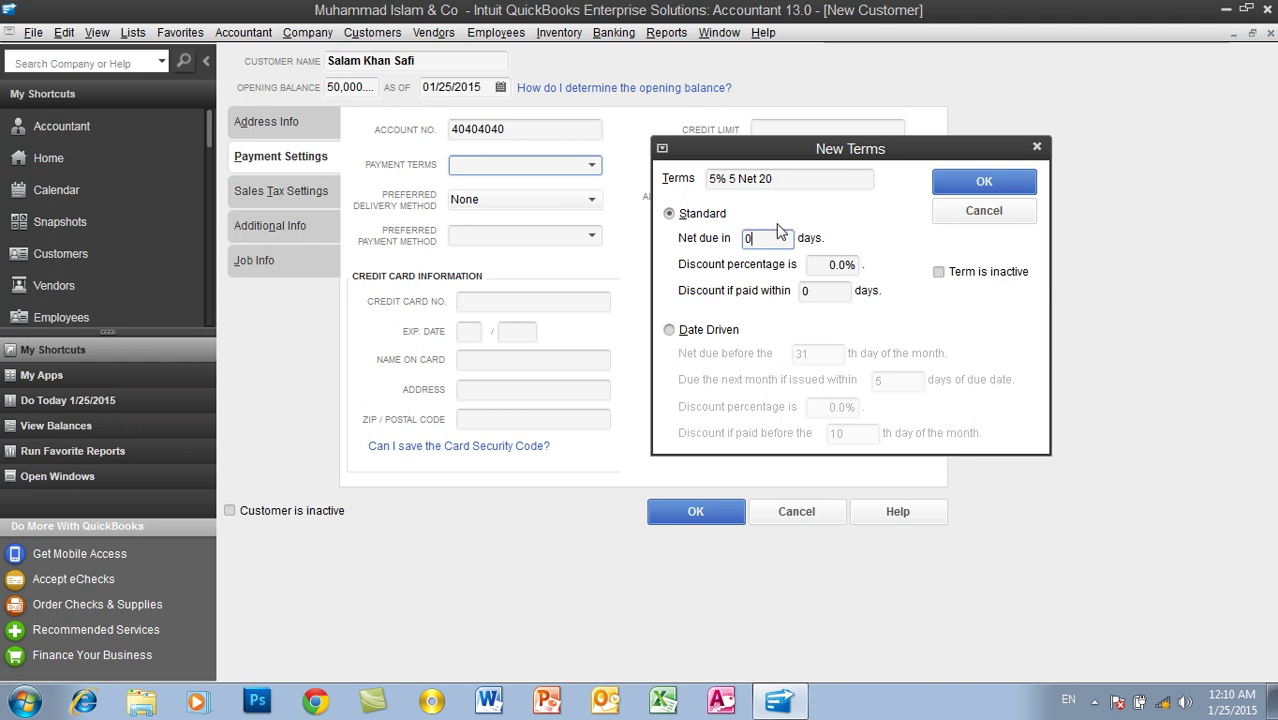
pyautogui.moveTo(765, 245); pyautogui.dragTo(733, 253)
pyautogui.write('20')
pyautogui.press('Tab')
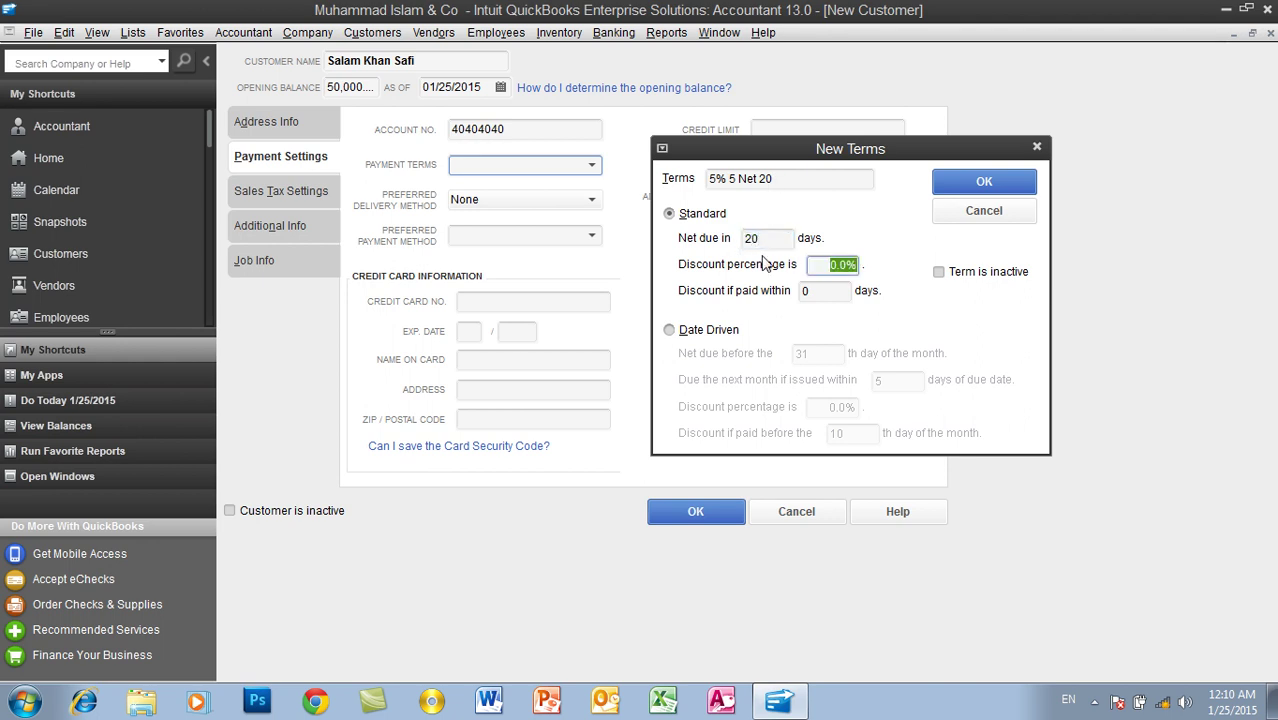
pyautogui.write('5')
pyautogui.press('Tab')
pyautogui.write('5')
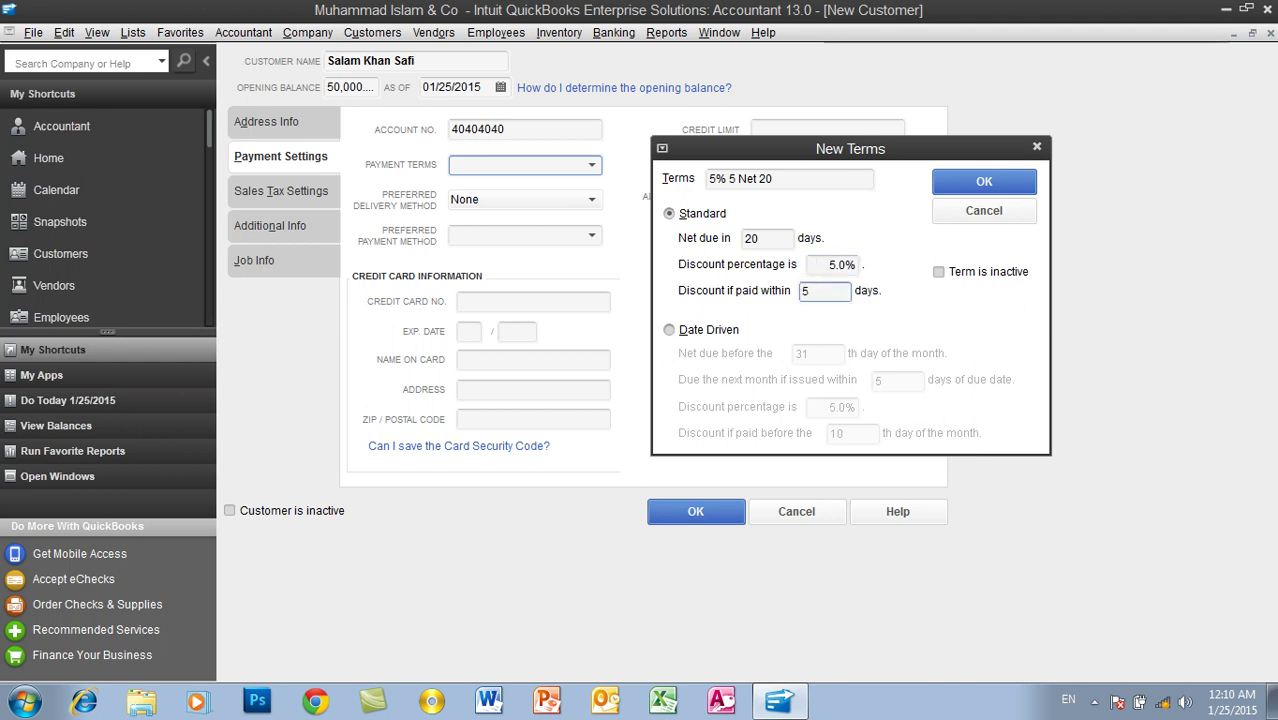
pyautogui.click(979, 186)
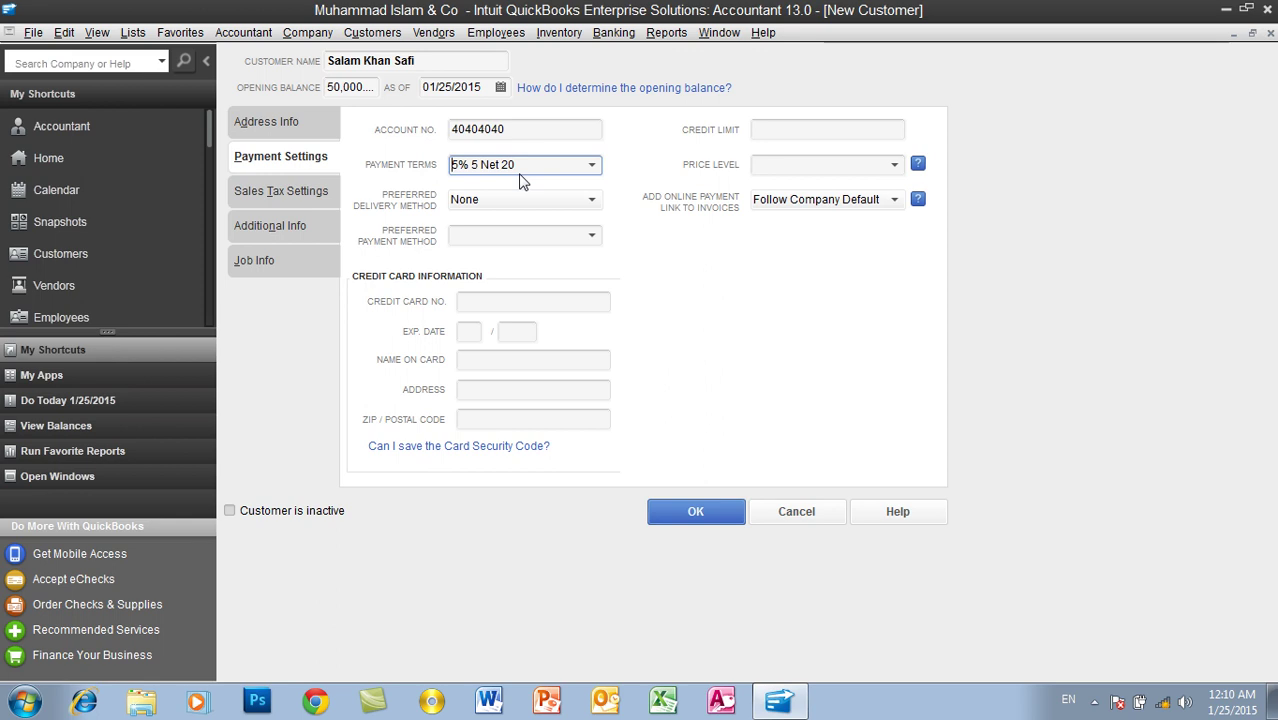
# Step: Keep the preferred delivery method as None and set preferred payment method to Cash
pyautogui.click(458, 203)
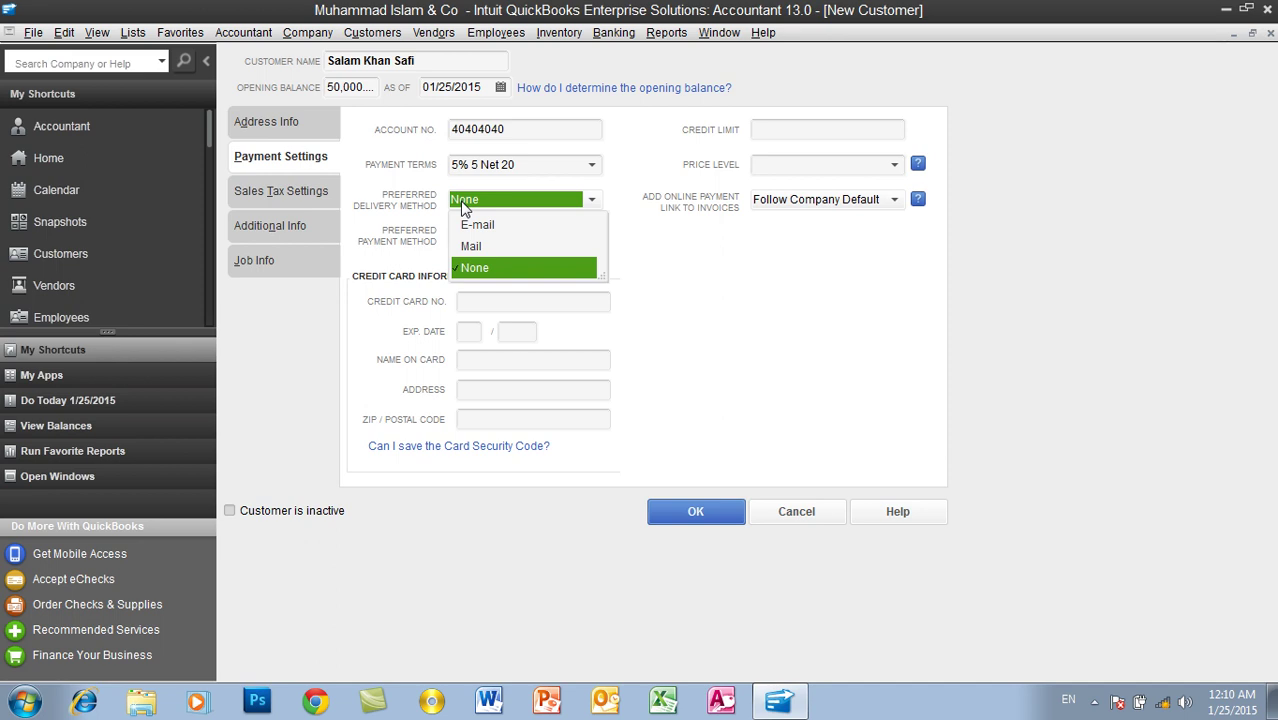
pyautogui.click(480, 268)
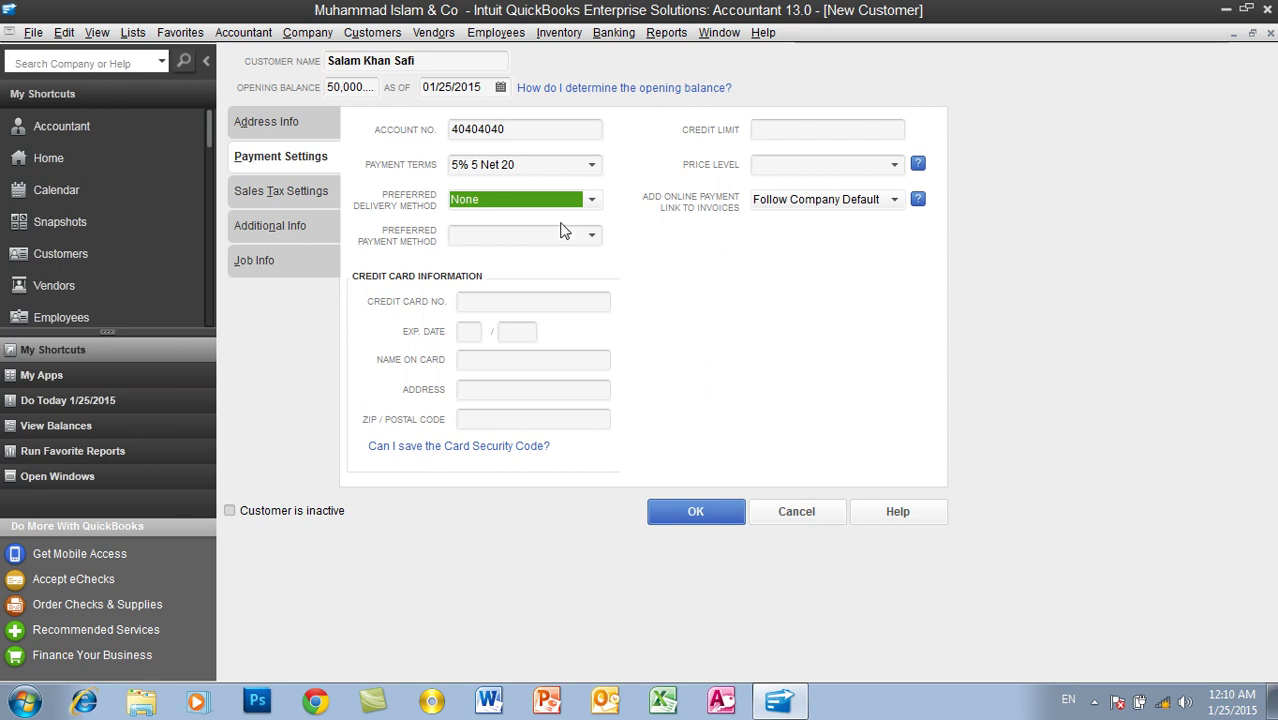
pyautogui.click(594, 237)
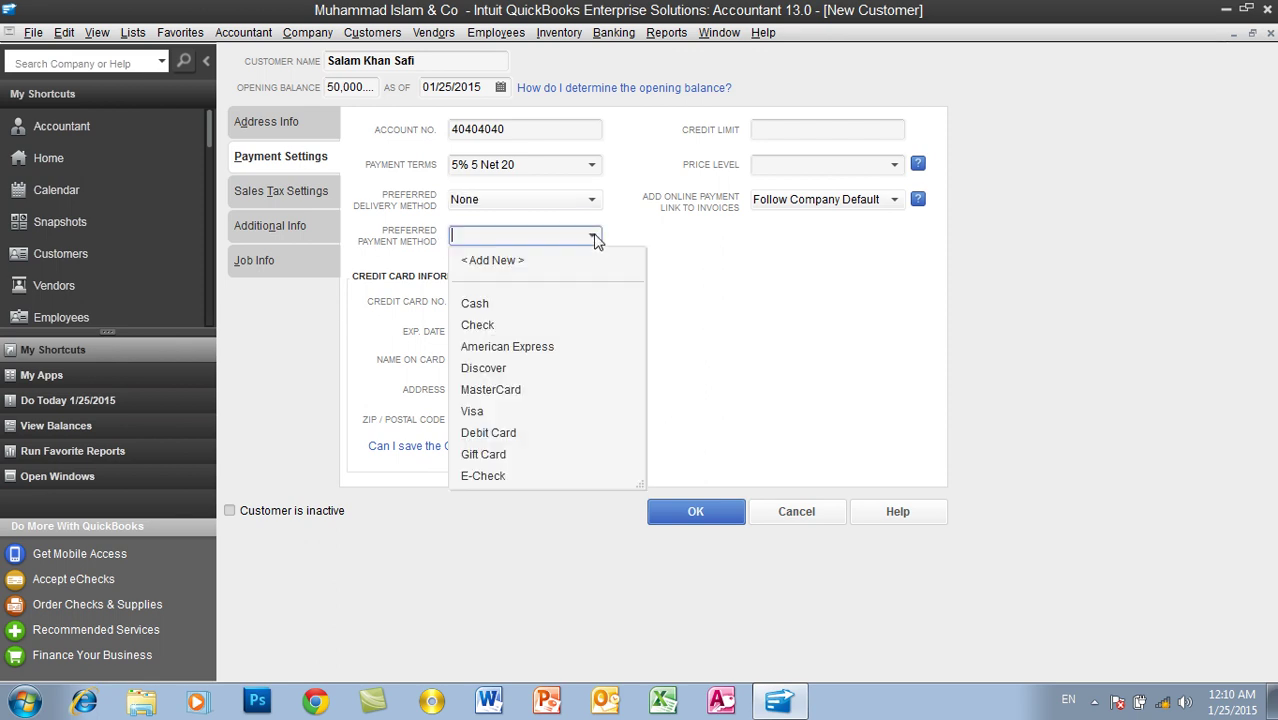
pyautogui.click(485, 303)
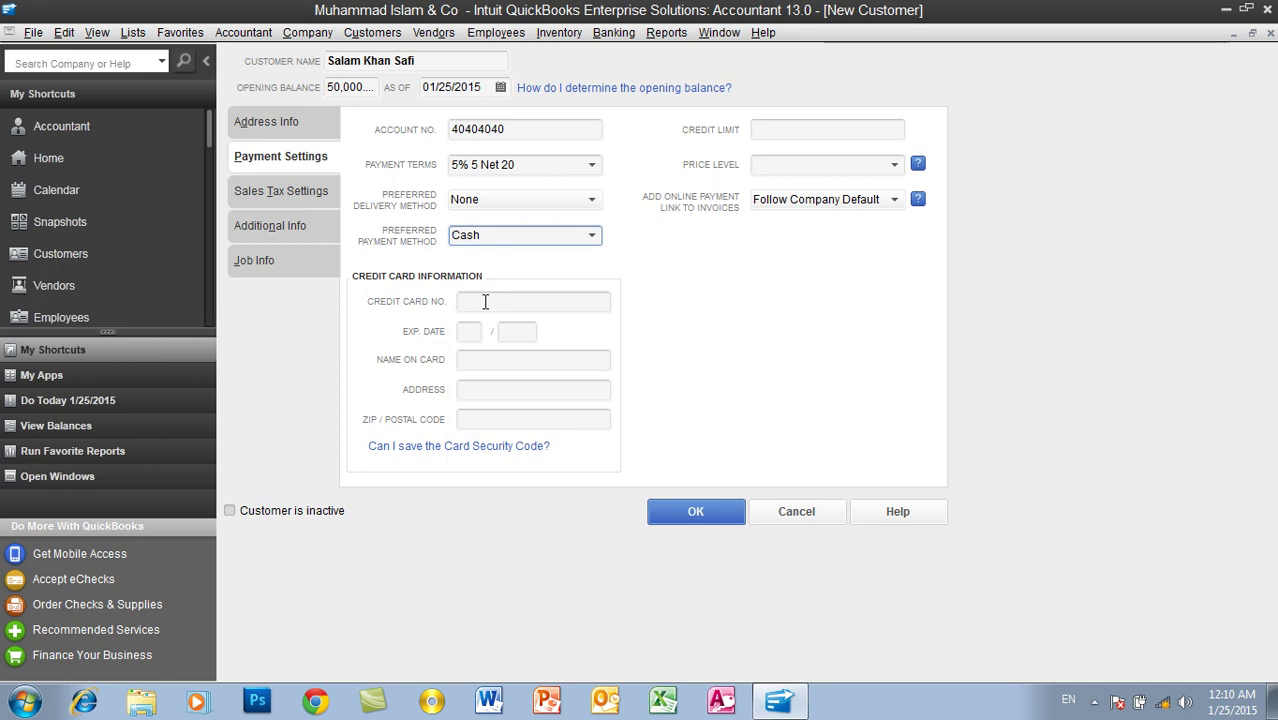
pyautogui.click(592, 235)
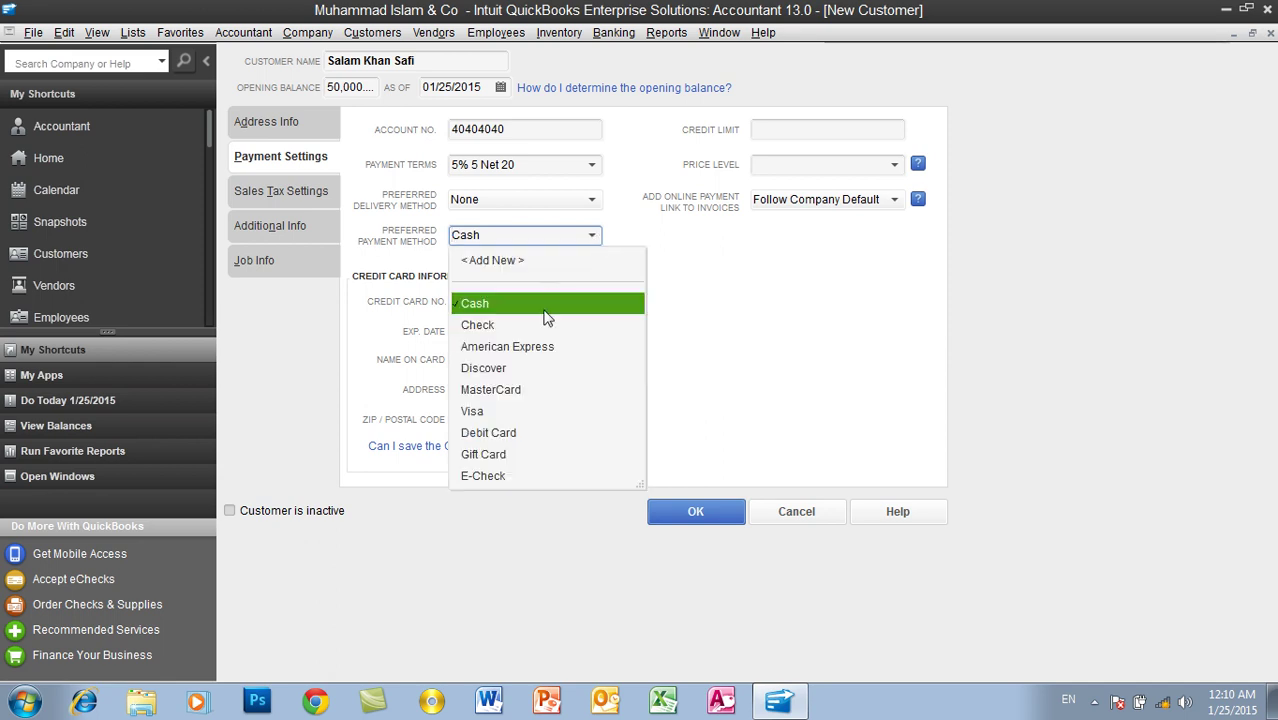
pyautogui.click(392, 287)
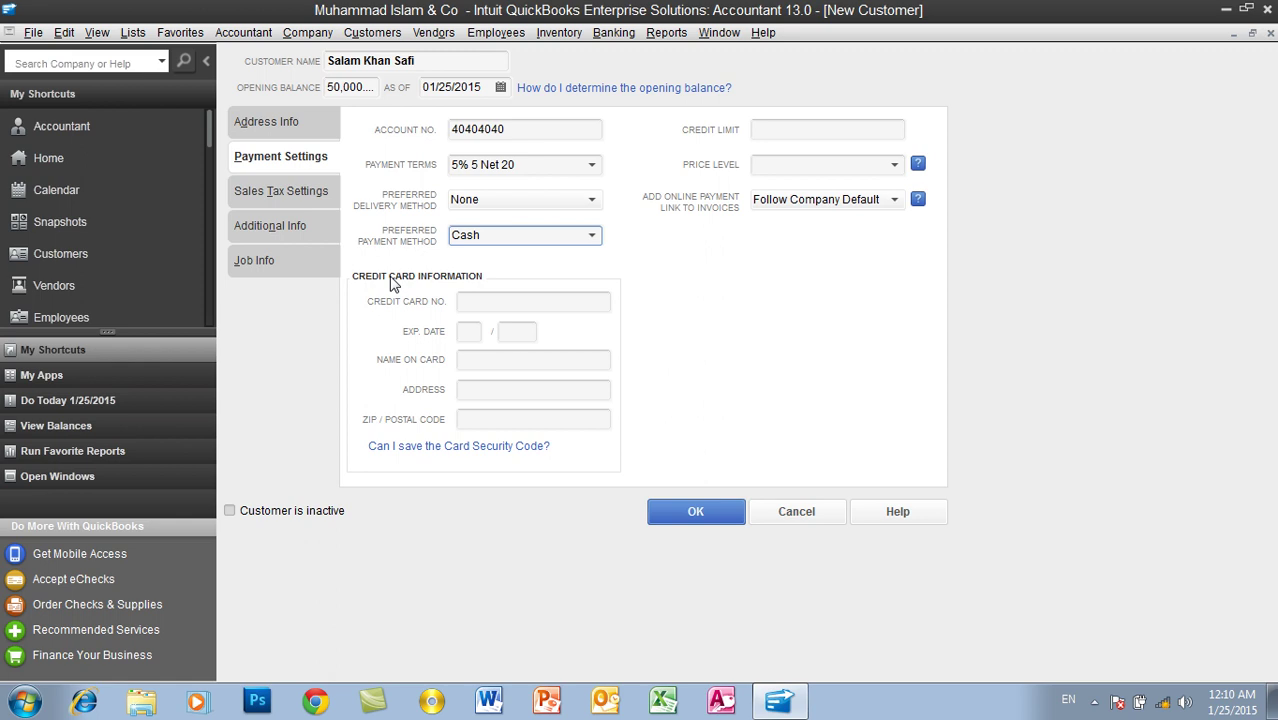
# Step: Move through the empty credit card fields to the Credit Limit field
pyautogui.click(474, 301)
pyautogui.click(469, 333)
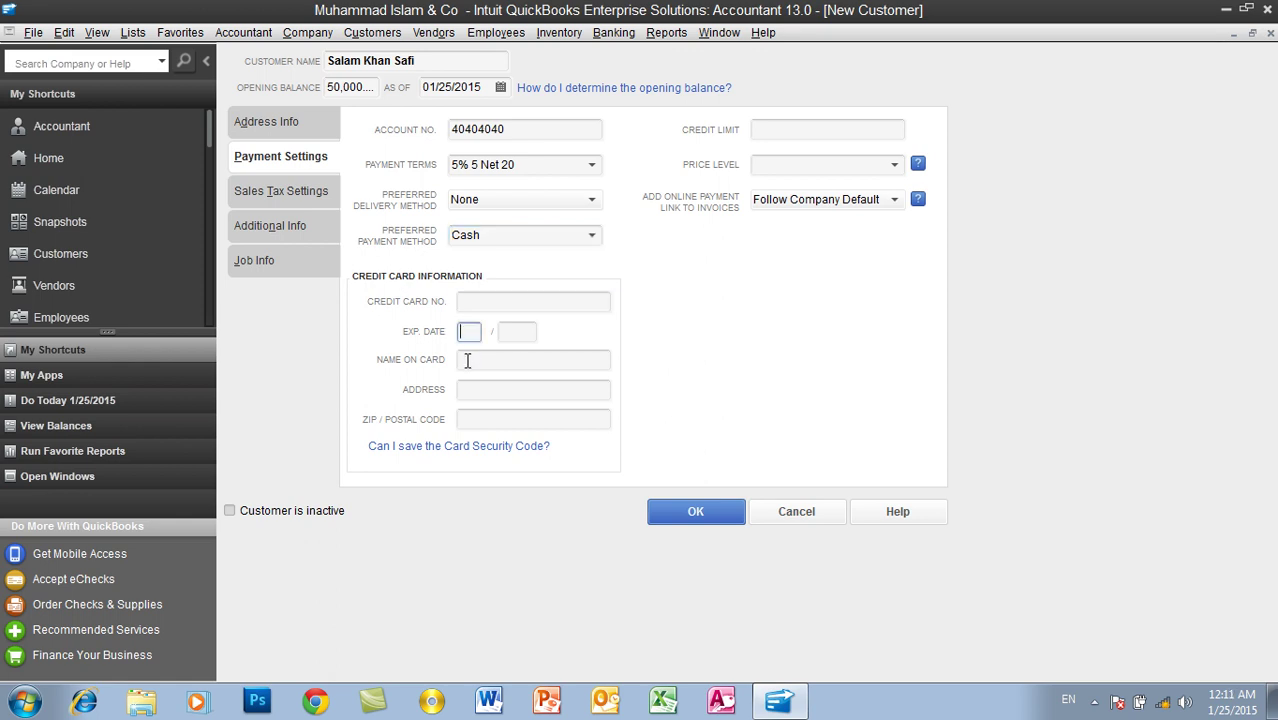
pyautogui.click(467, 361)
pyautogui.click(473, 388)
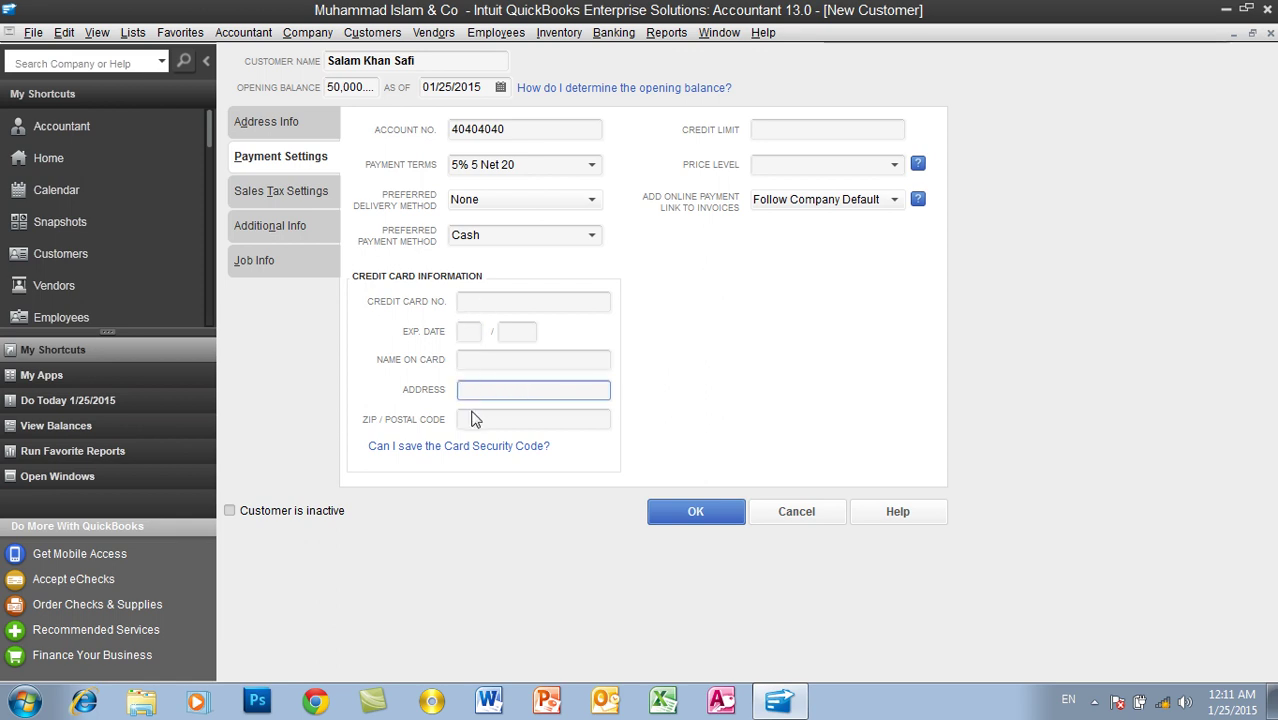
pyautogui.click(474, 418)
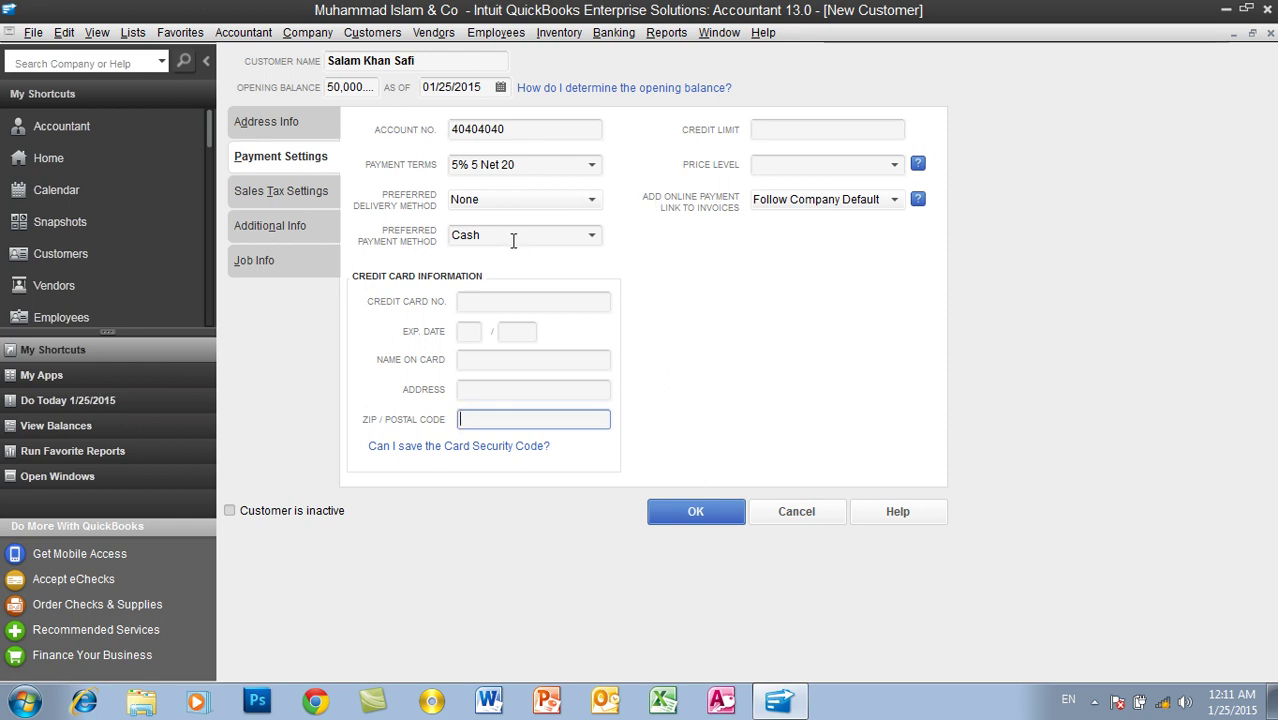
pyautogui.click(780, 131)
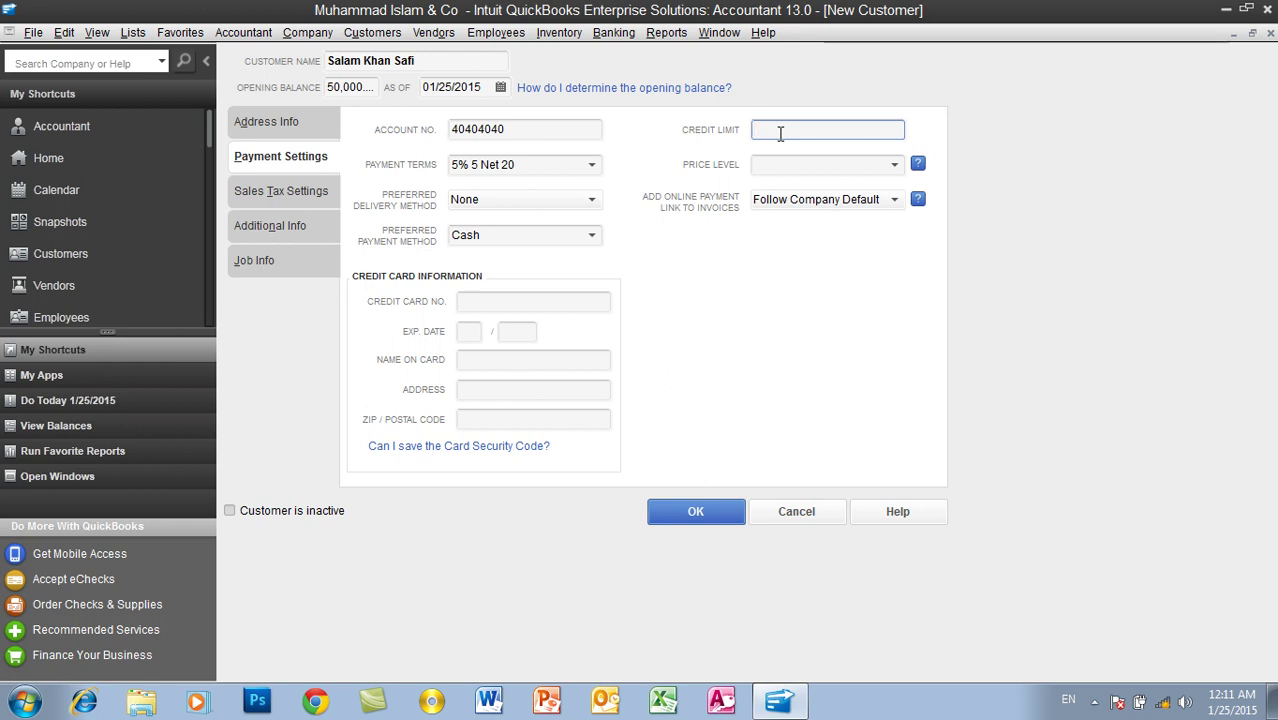
# Step: Enter a customer credit limit of 200000, dismissing the accidental calculator, and confirm 200,000.00
pyautogui.write('20000')
pyautogui.press('-')
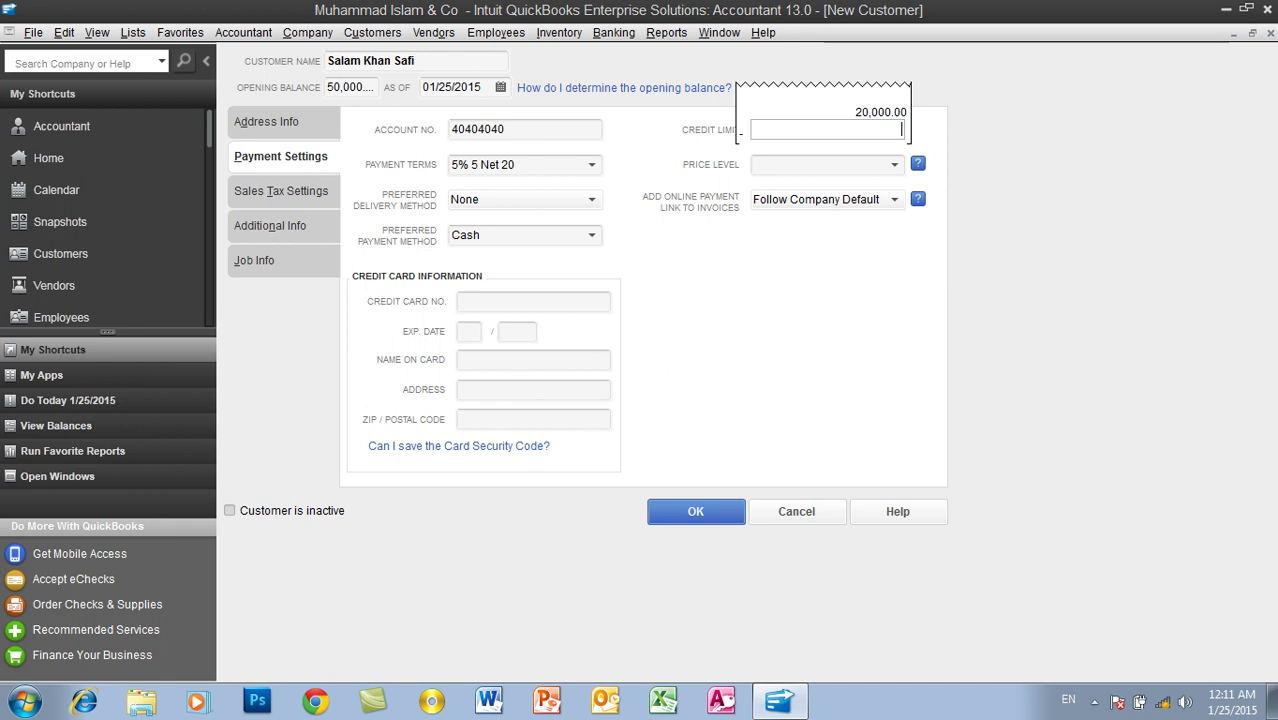
pyautogui.press('Escape')
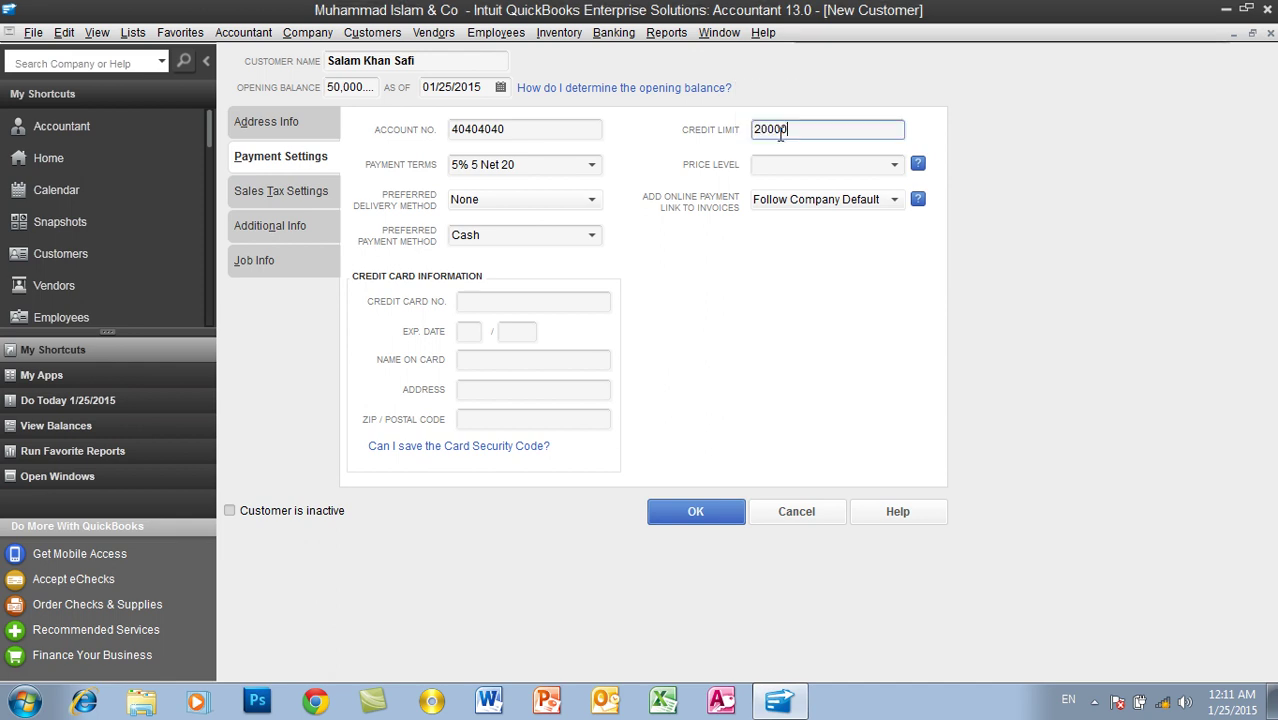
pyautogui.write('0')
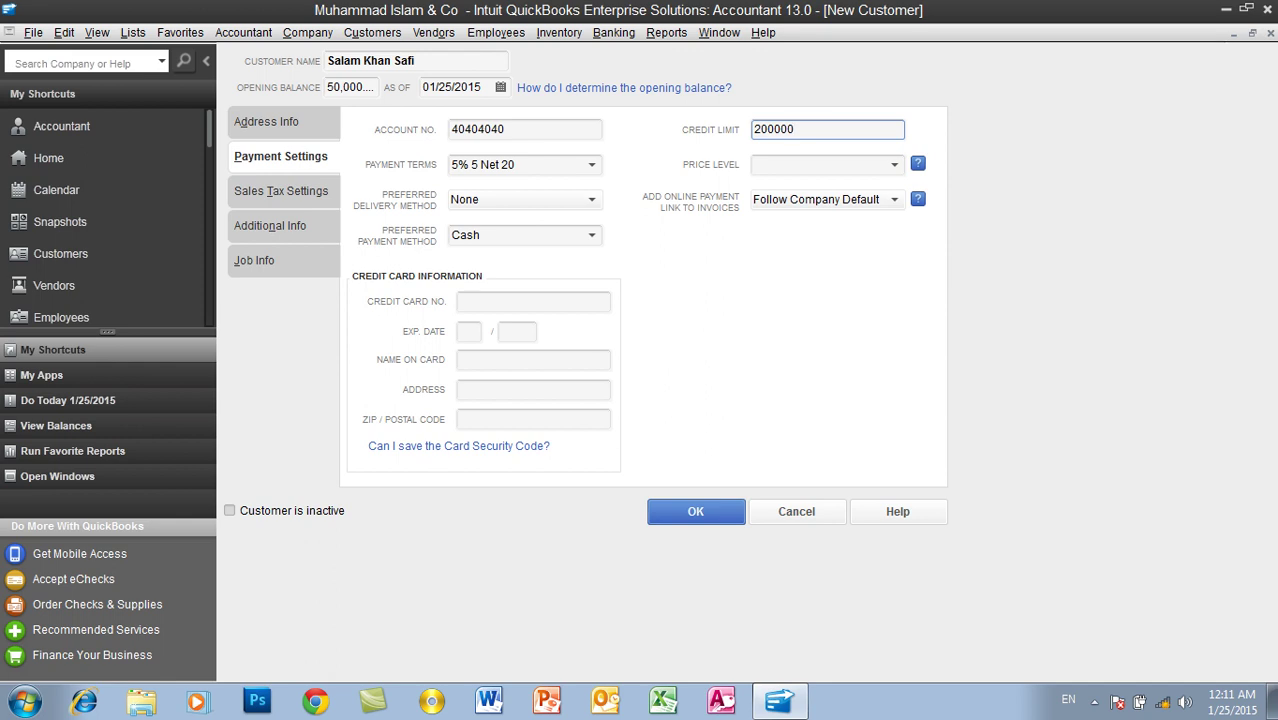
pyautogui.click(805, 163)
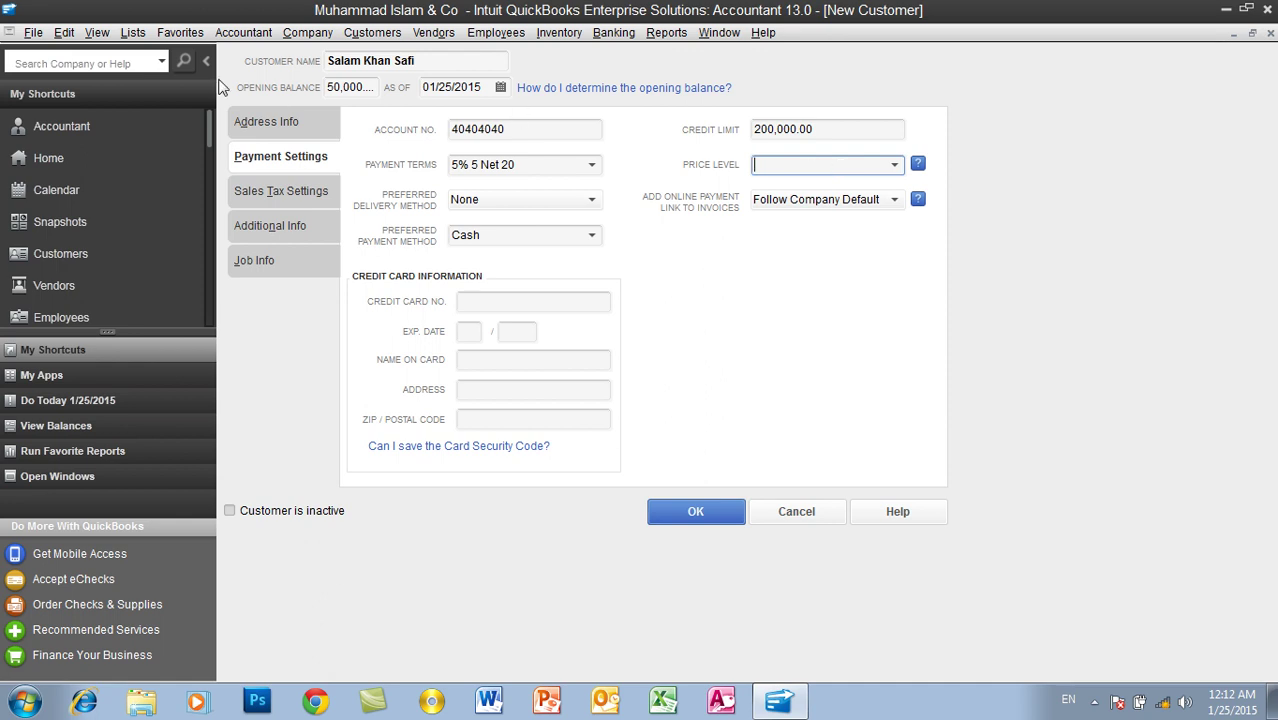
pyautogui.click(133, 33)
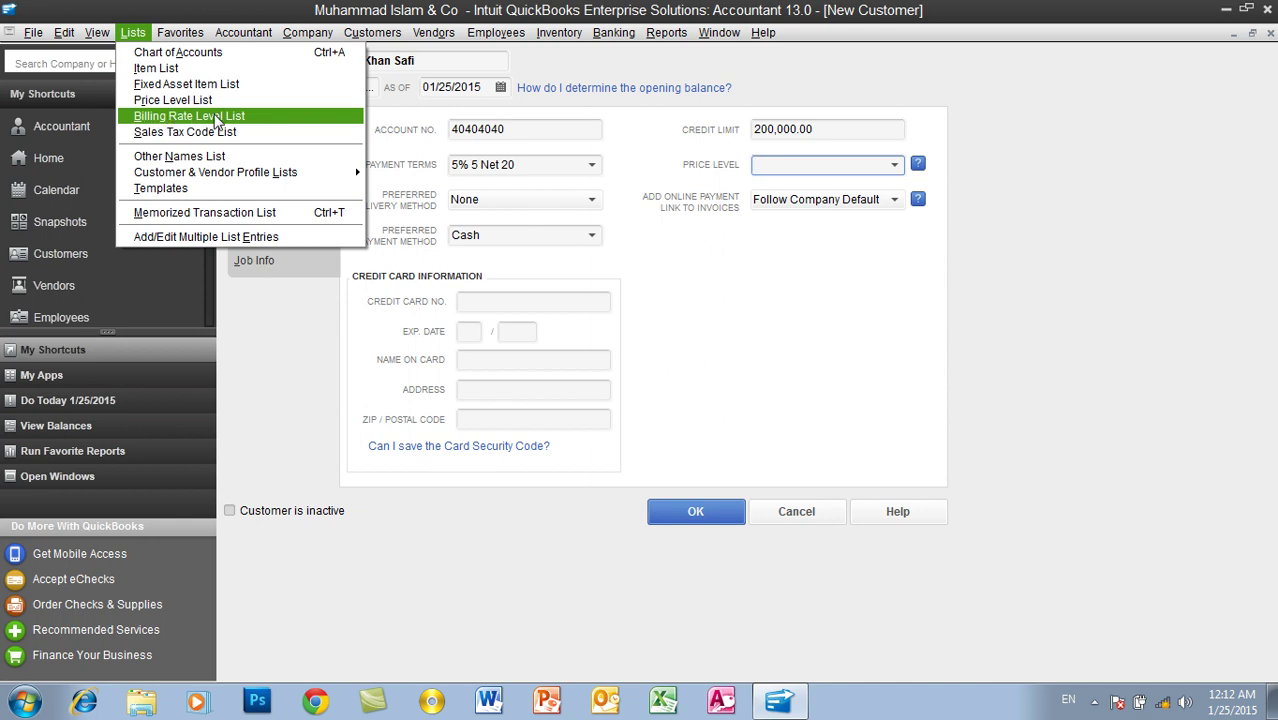
pyautogui.click(373, 9)
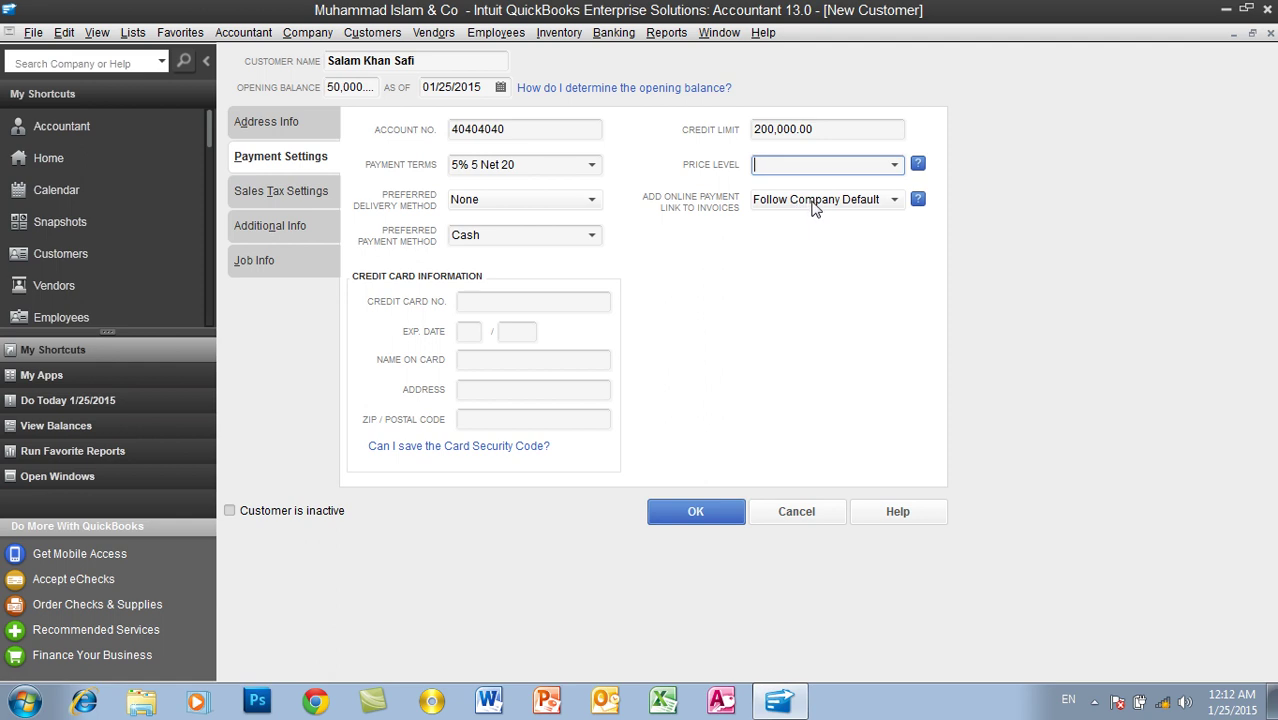
pyautogui.click(815, 205)
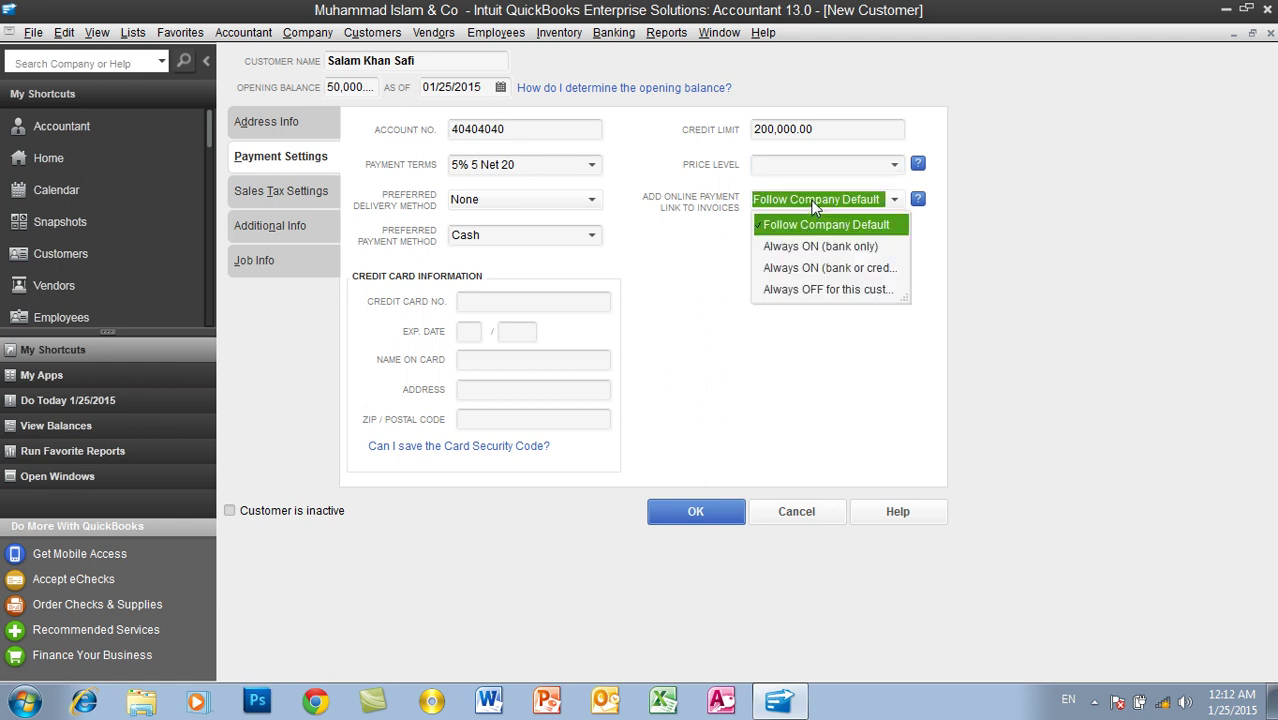
pyautogui.click(815, 205)
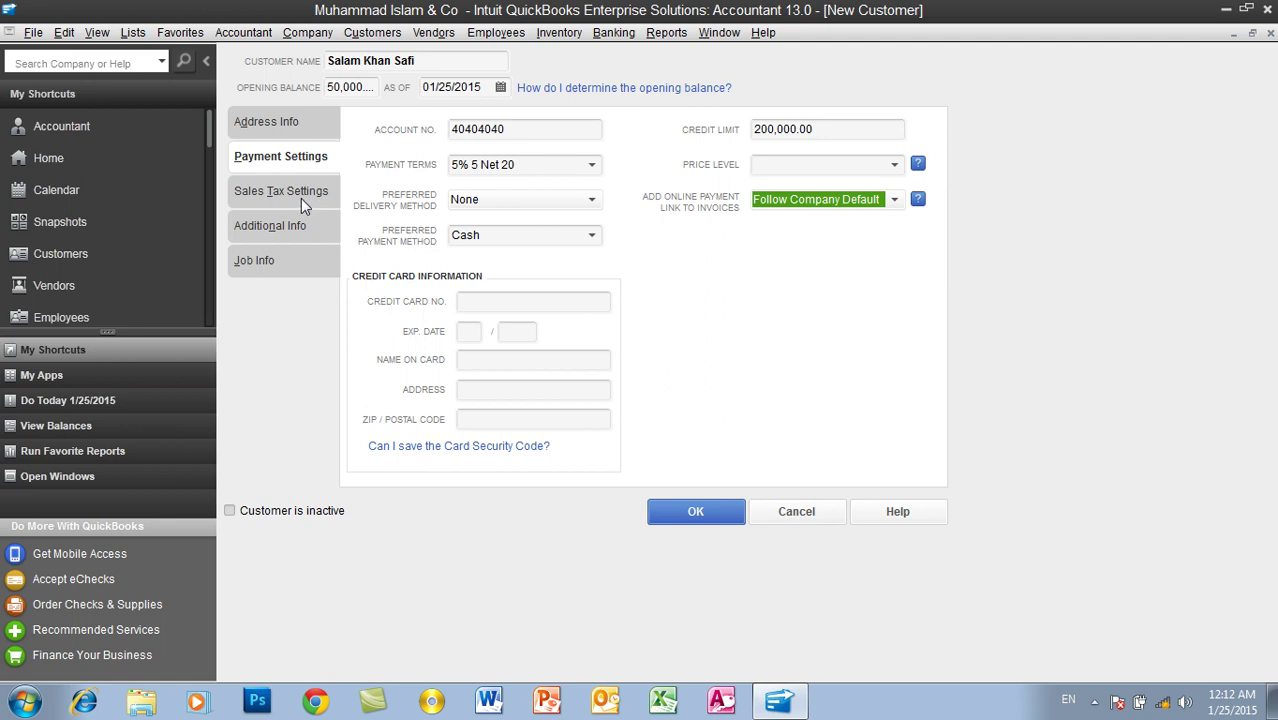
# Step: On Sales Tax Settings, keep tax code Tax and tax item Out of State
pyautogui.click(302, 198)
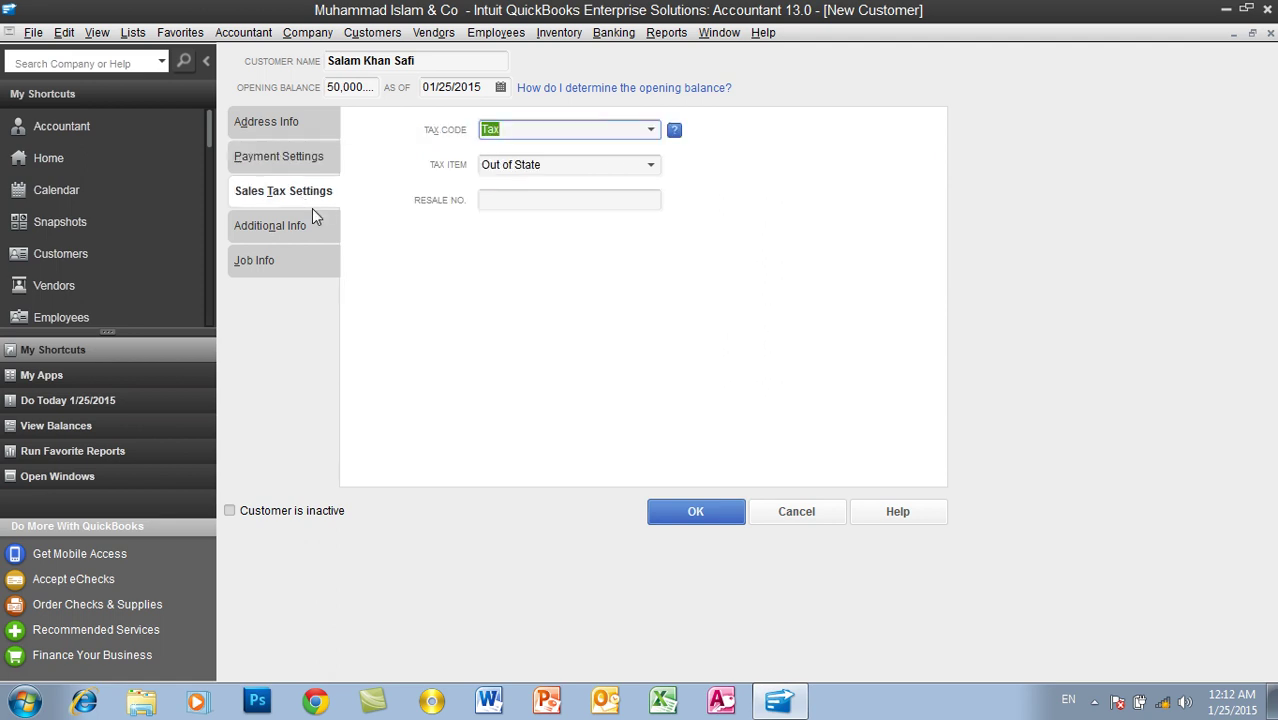
pyautogui.click(133, 32)
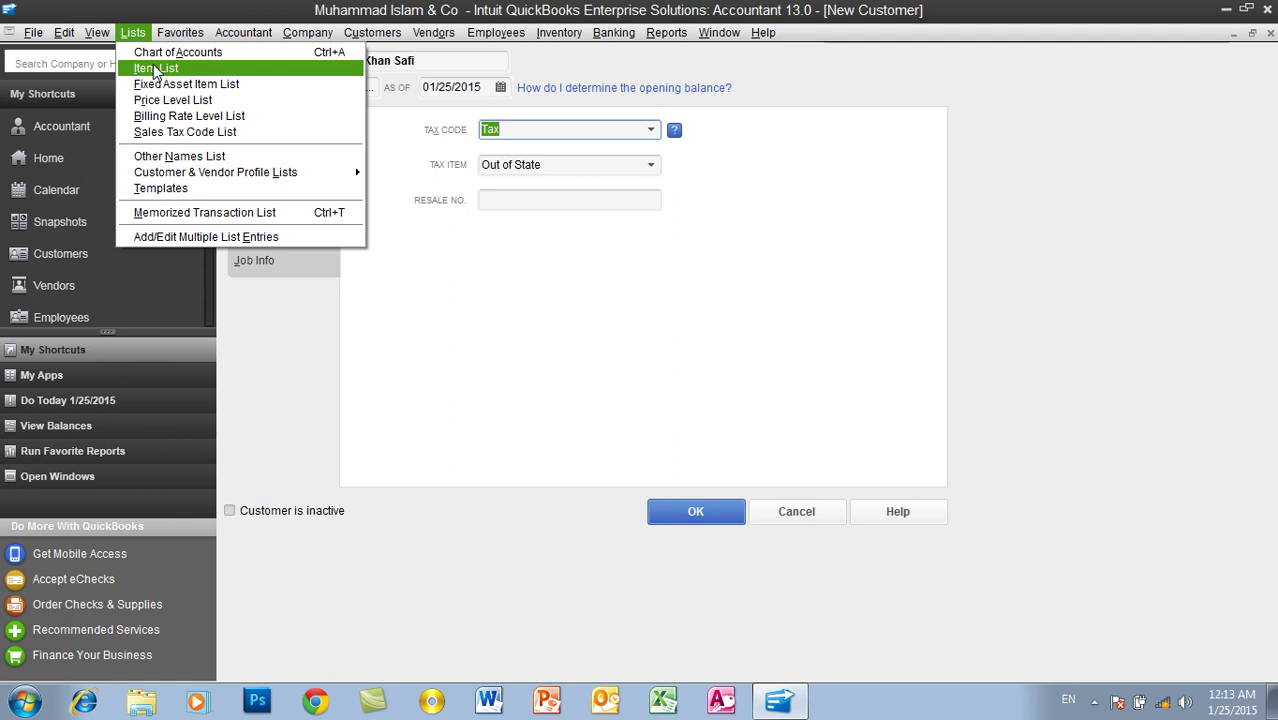
pyautogui.moveTo(185, 32)
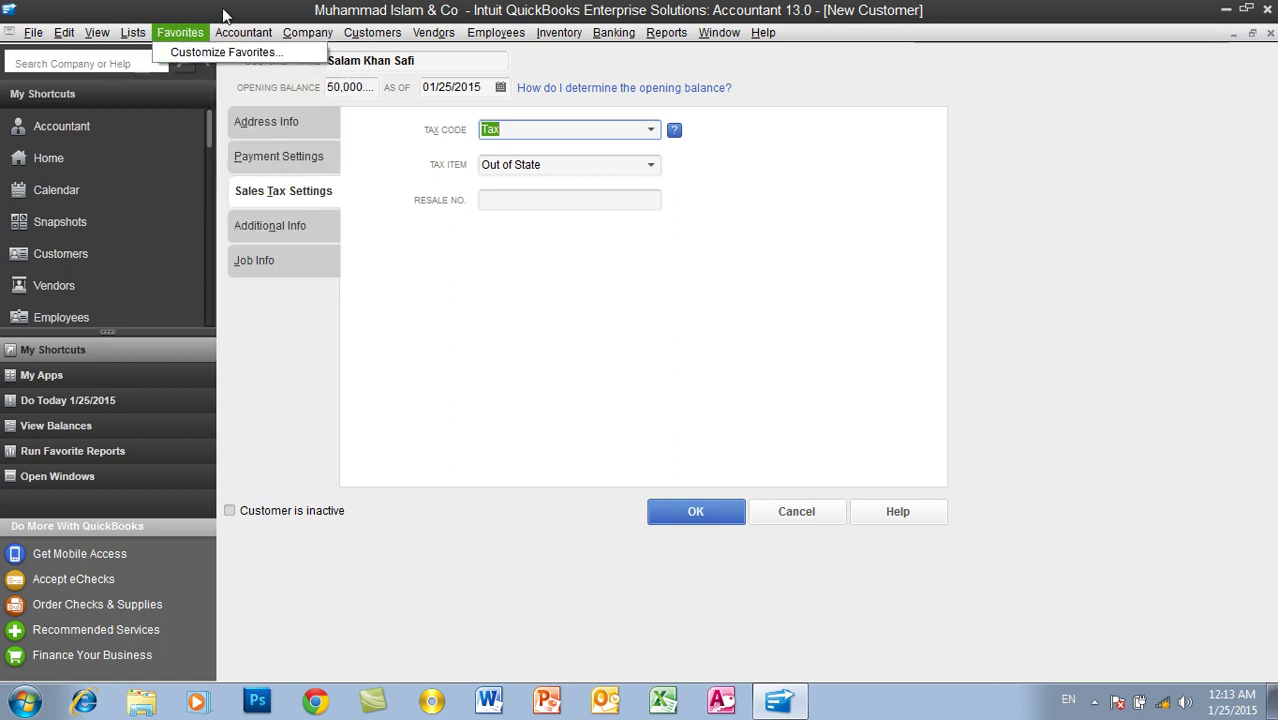
pyautogui.click(226, 14)
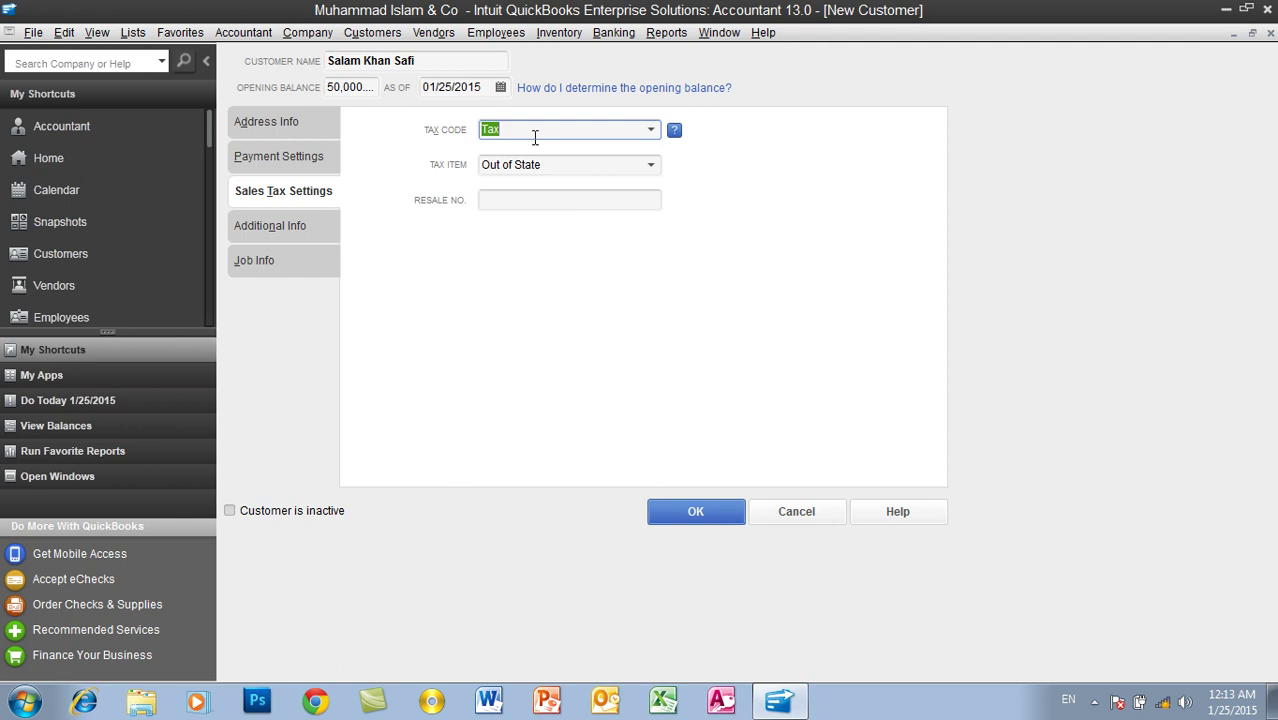
pyautogui.click(650, 132)
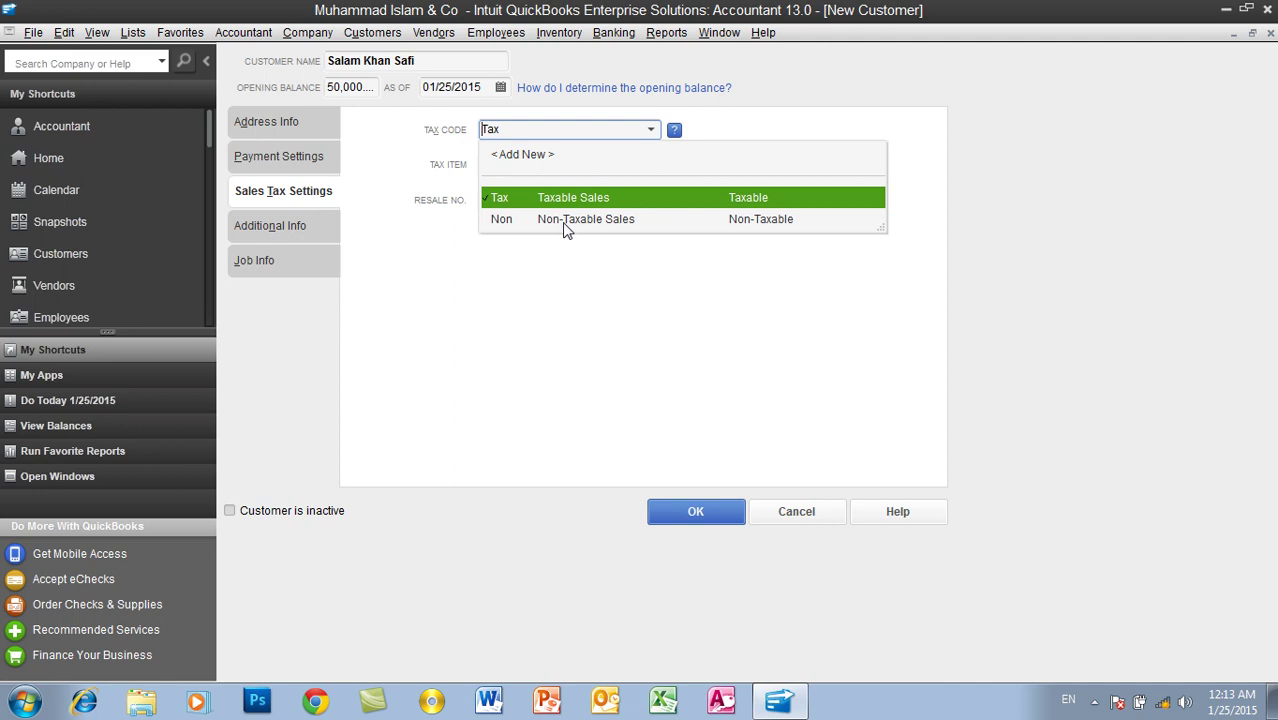
pyautogui.click(785, 108)
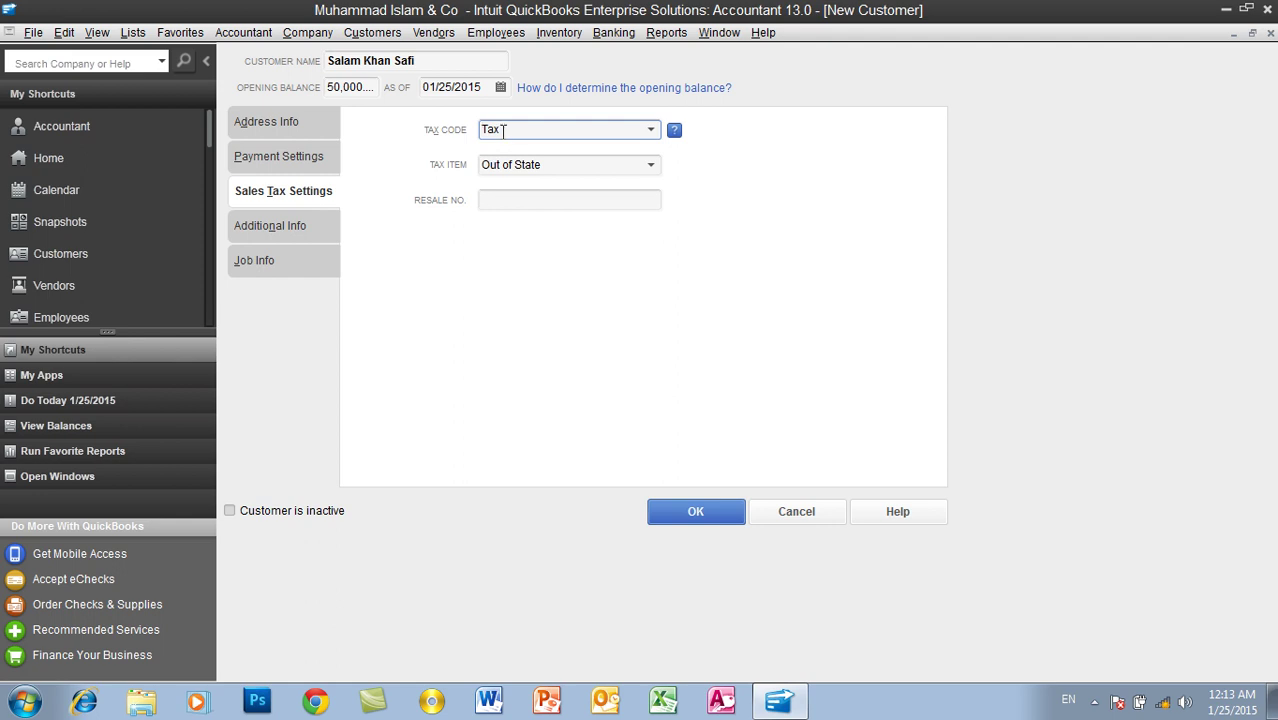
pyautogui.click(517, 165)
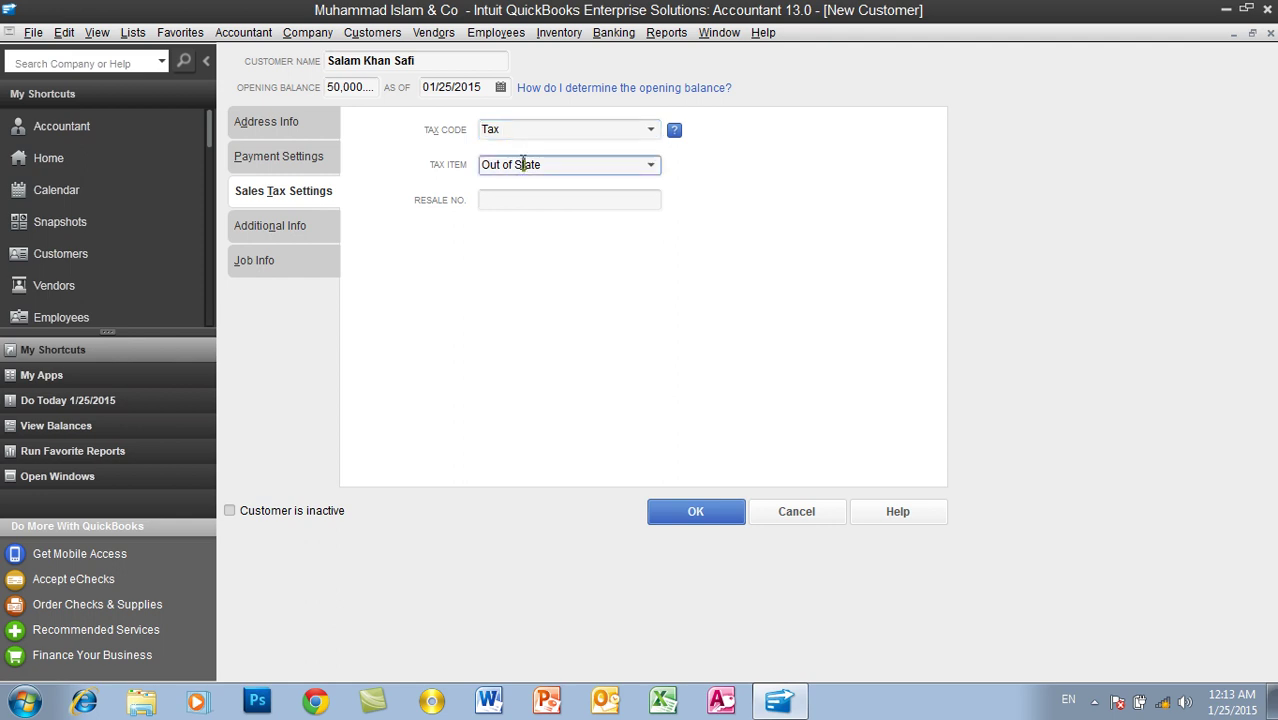
pyautogui.click(651, 167)
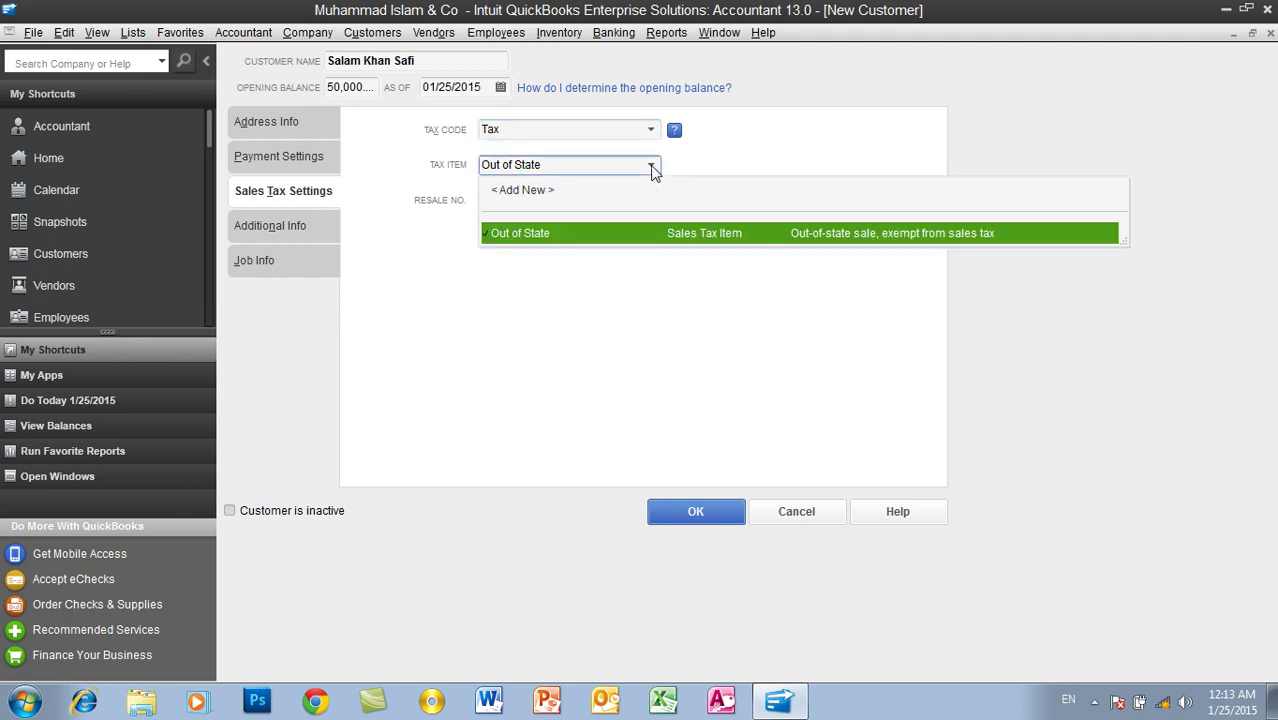
pyautogui.click(651, 167)
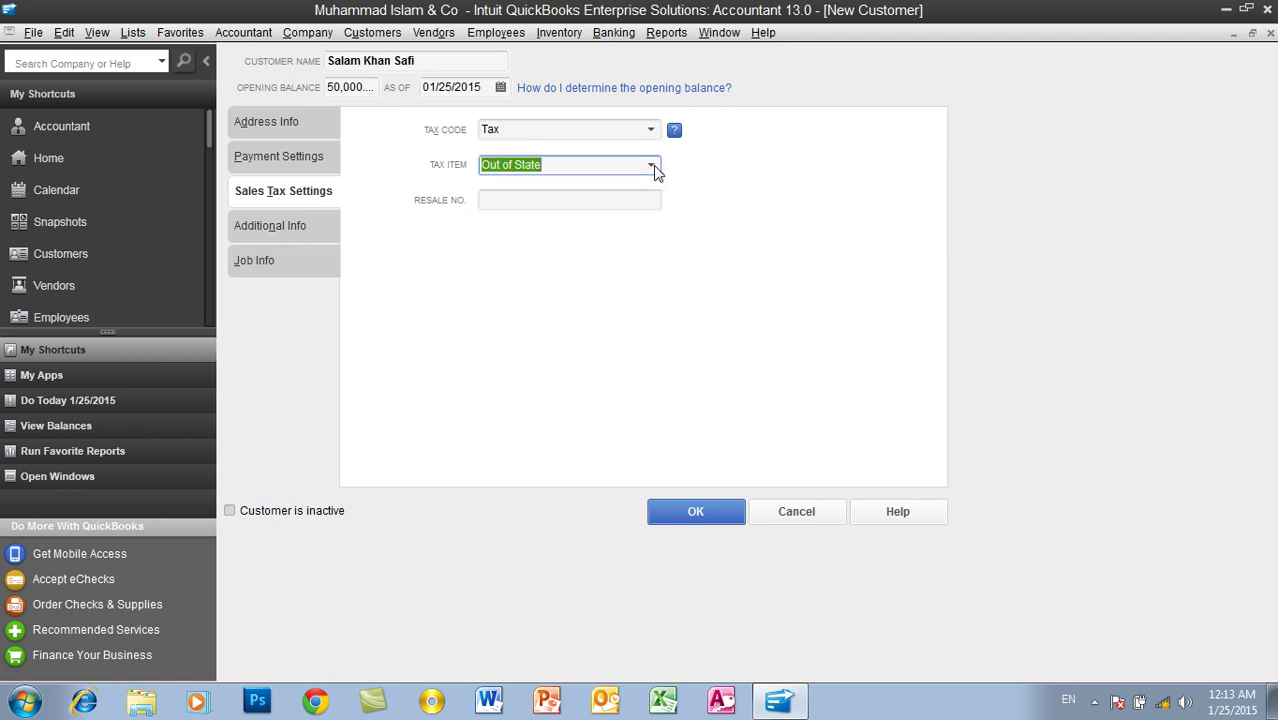
pyautogui.click(519, 203)
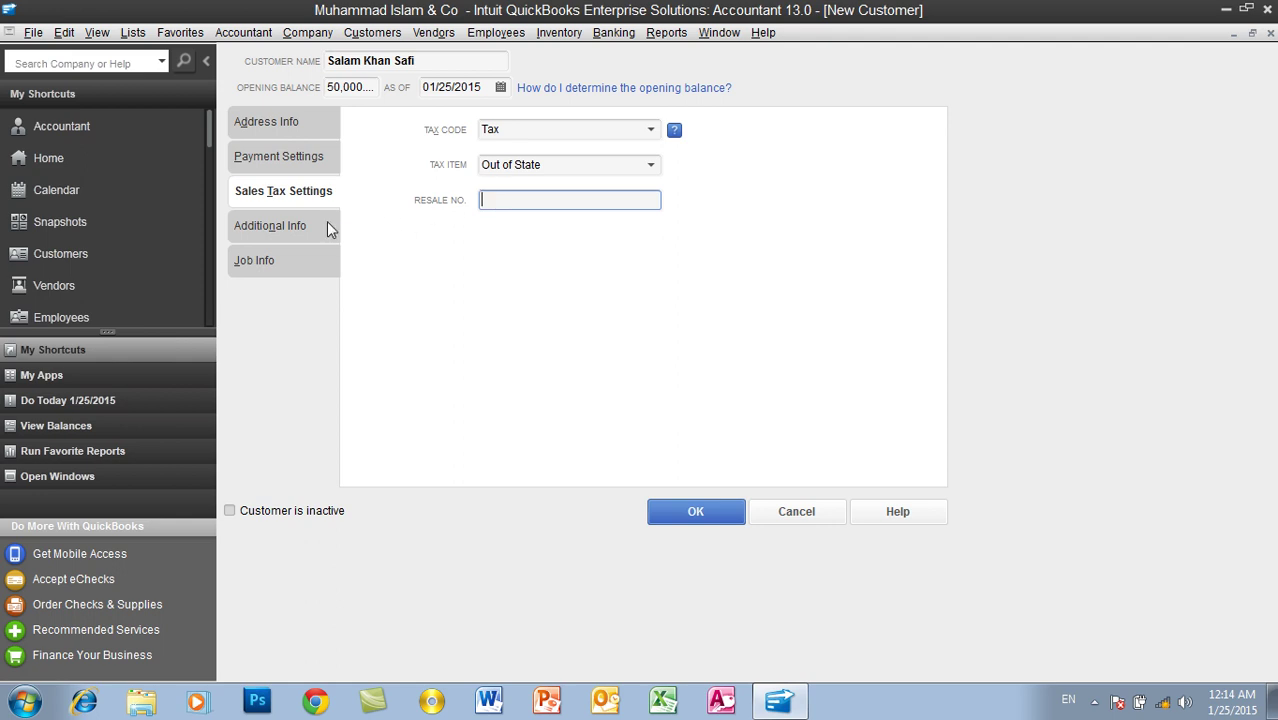
# Step: On Additional Info, set the customer type to Wholesale and open the empty Rep list
pyautogui.click(307, 229)
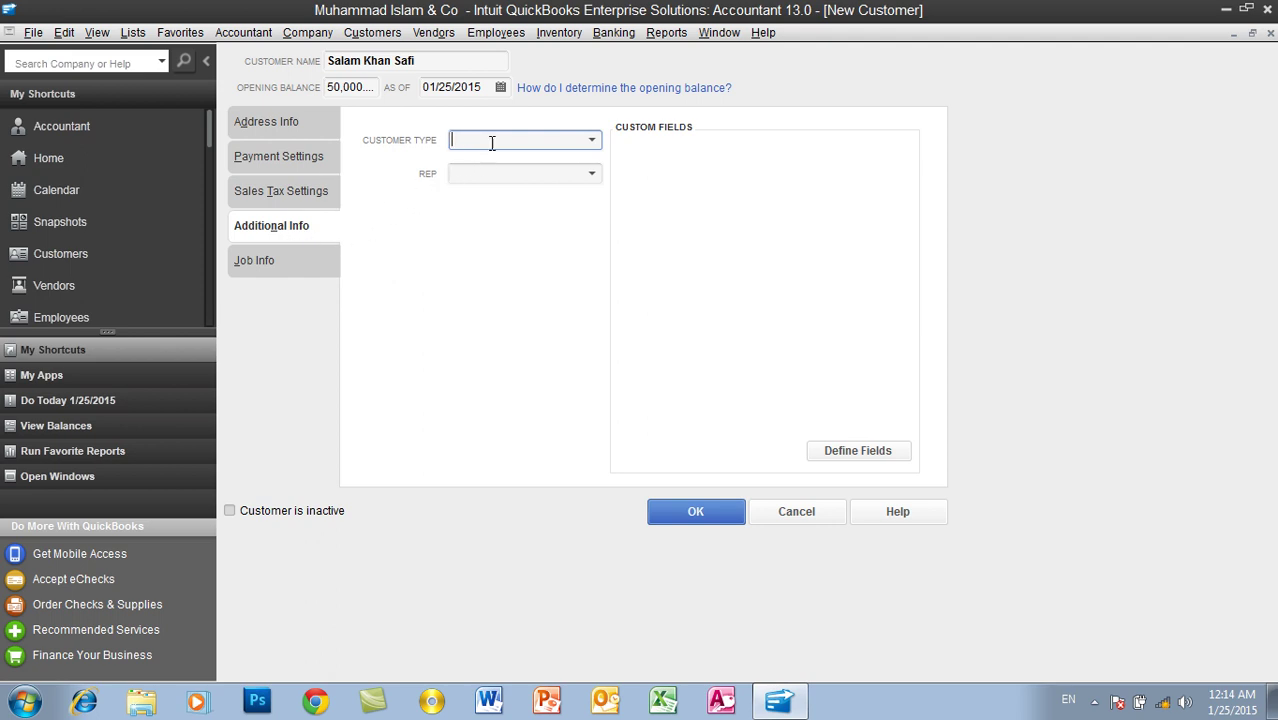
pyautogui.click(594, 140)
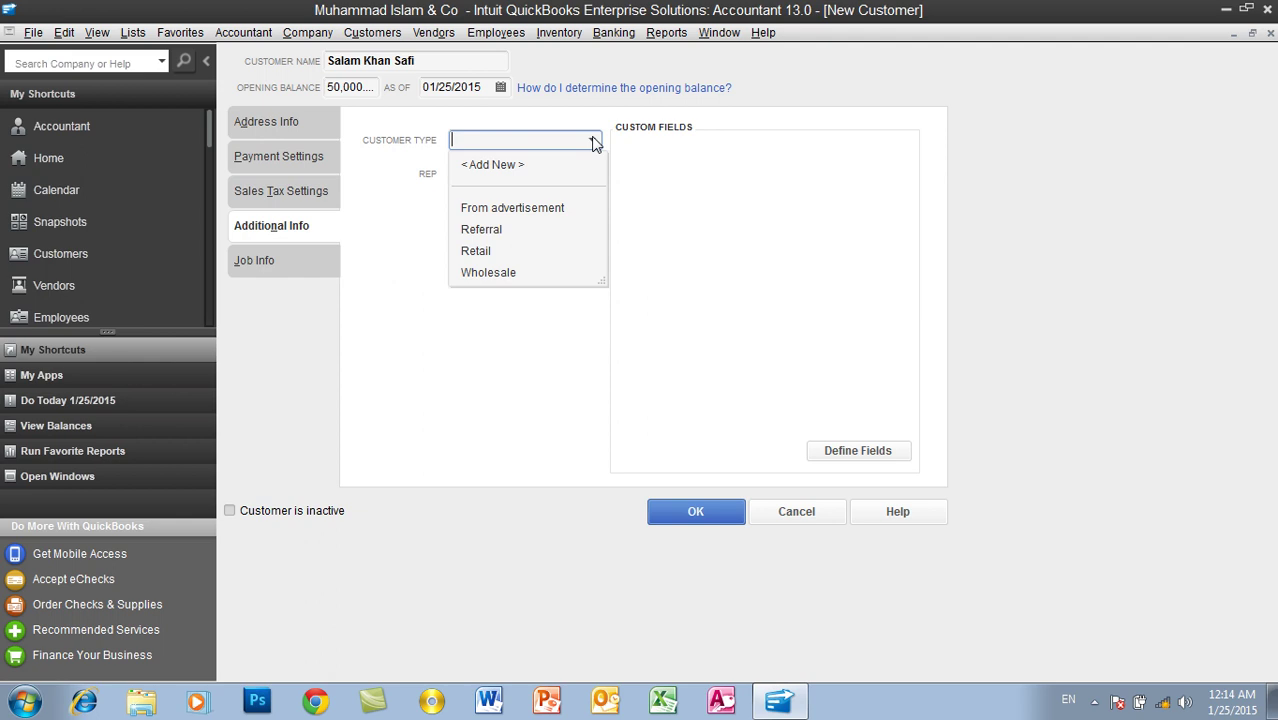
pyautogui.click(514, 277)
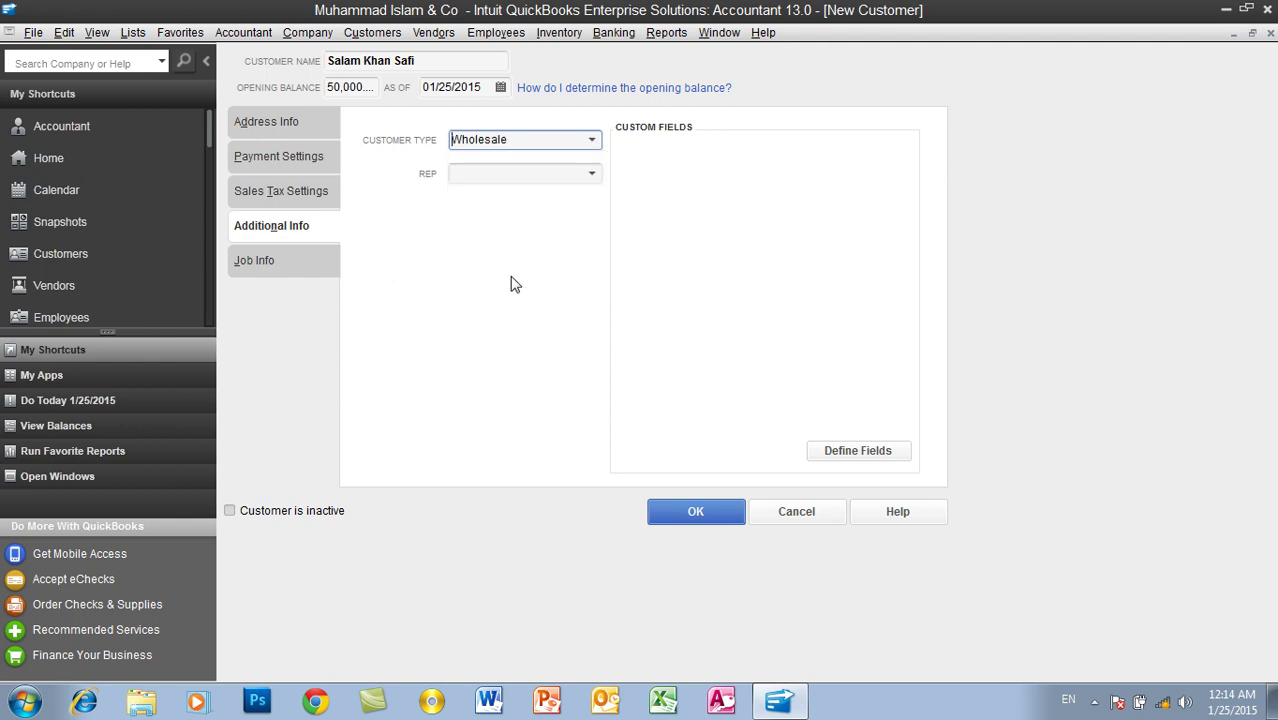
pyautogui.click(488, 178)
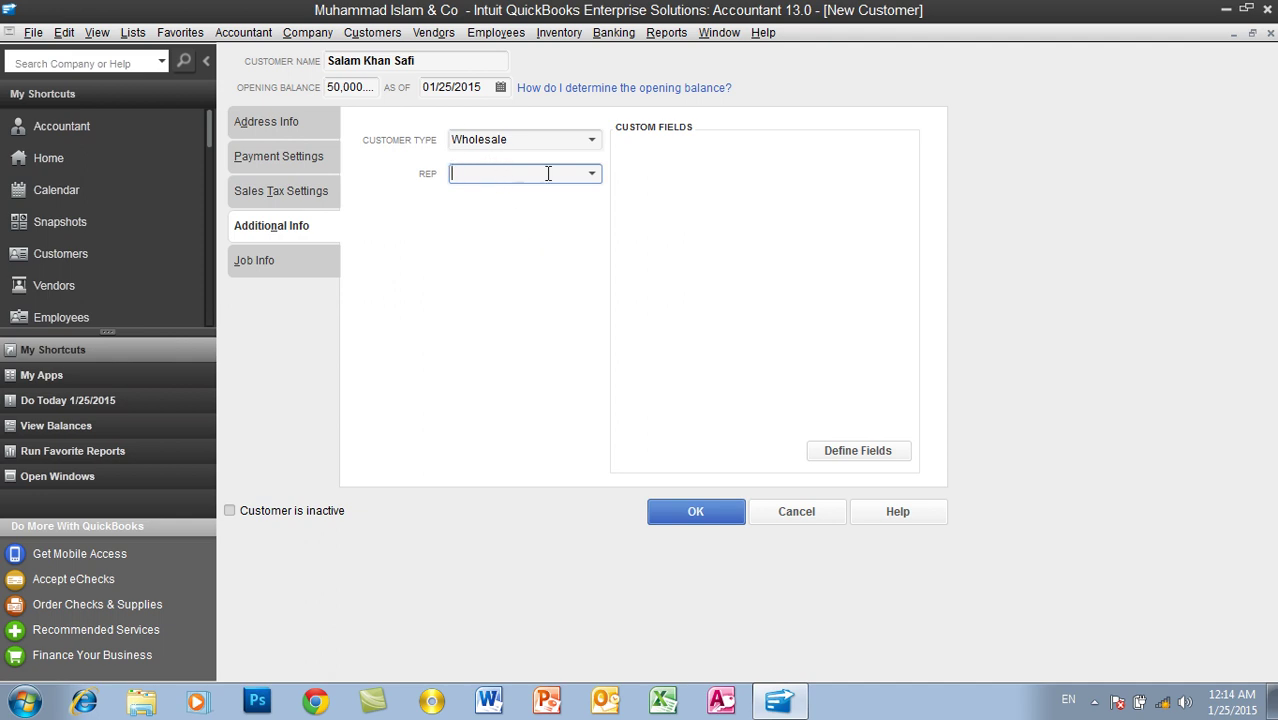
pyautogui.click(592, 175)
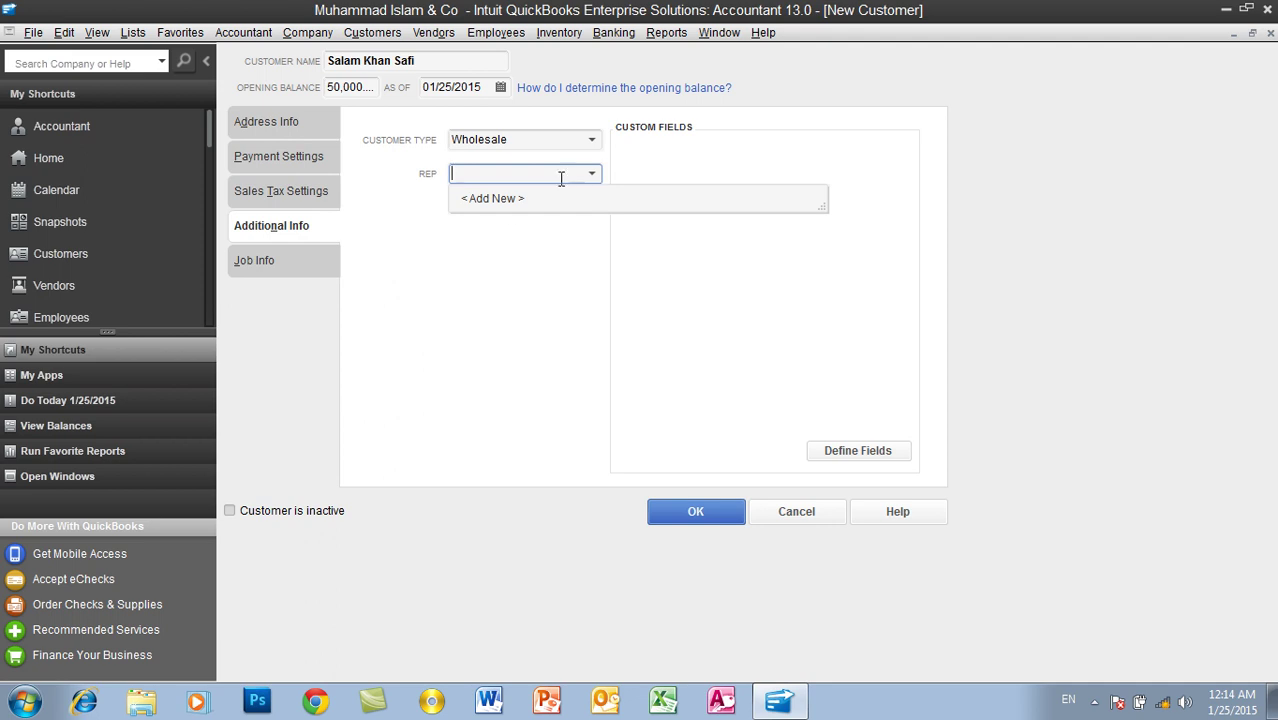
# Step: Add a new sales rep by name, quick-added as an Other name with initials F
pyautogui.click(500, 200)
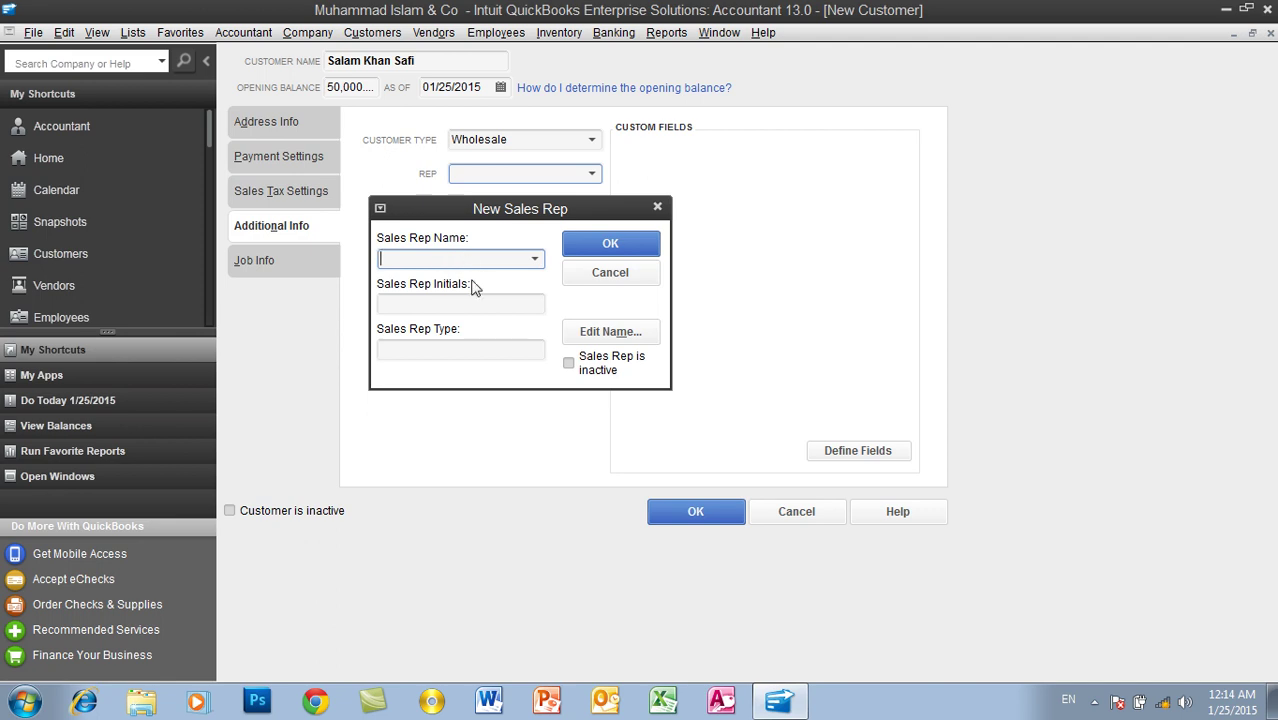
pyautogui.write('Fahim')
pyautogui.press('Tab')
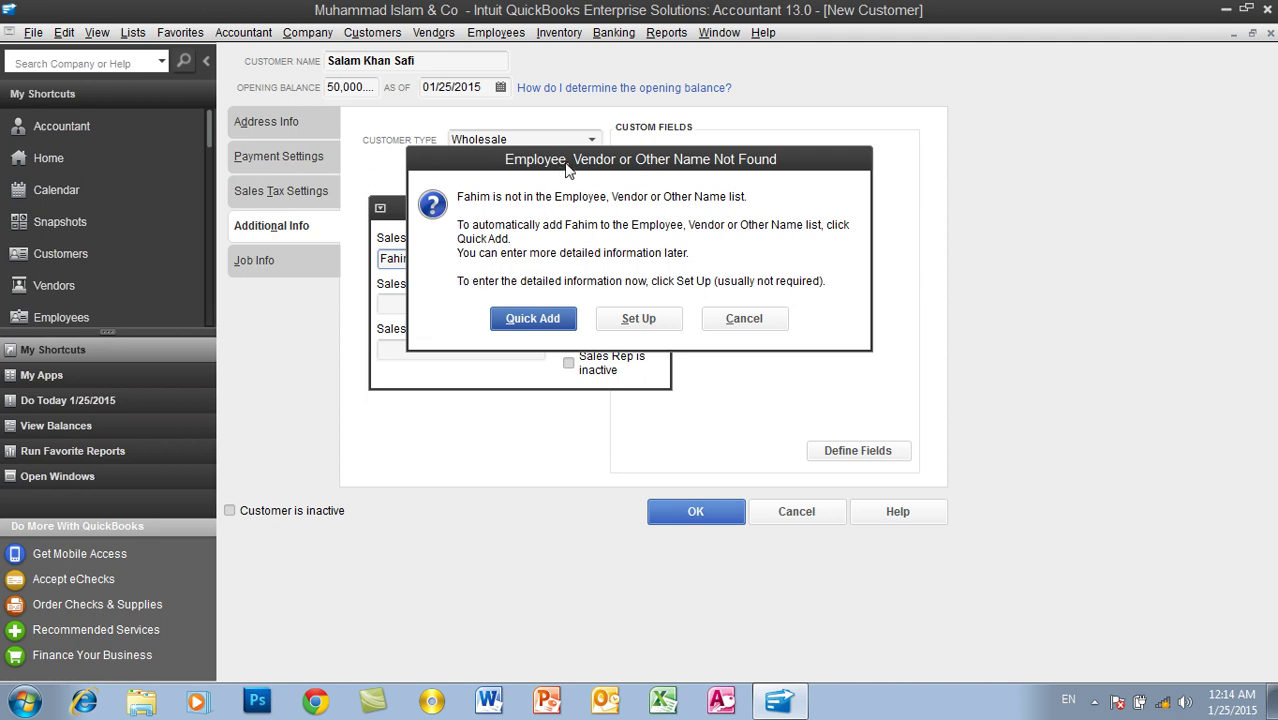
pyautogui.moveTo(567, 168); pyautogui.dragTo(709, 100)
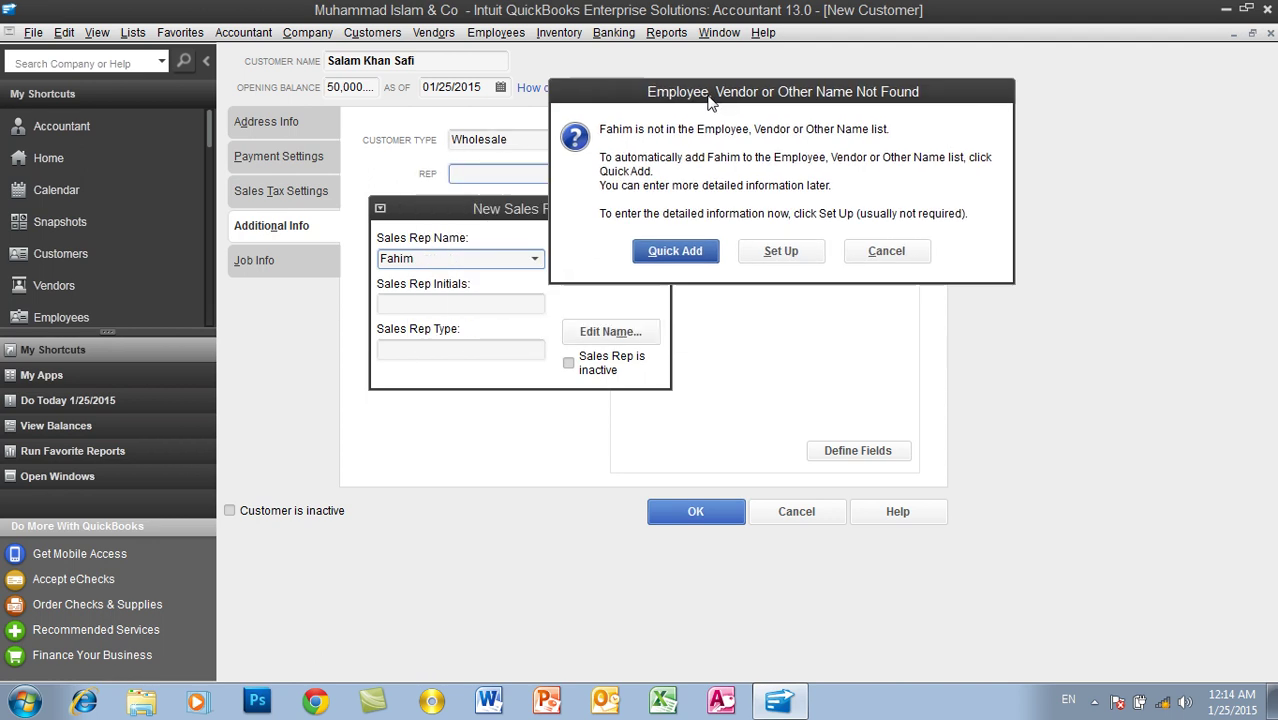
pyautogui.click(674, 257)
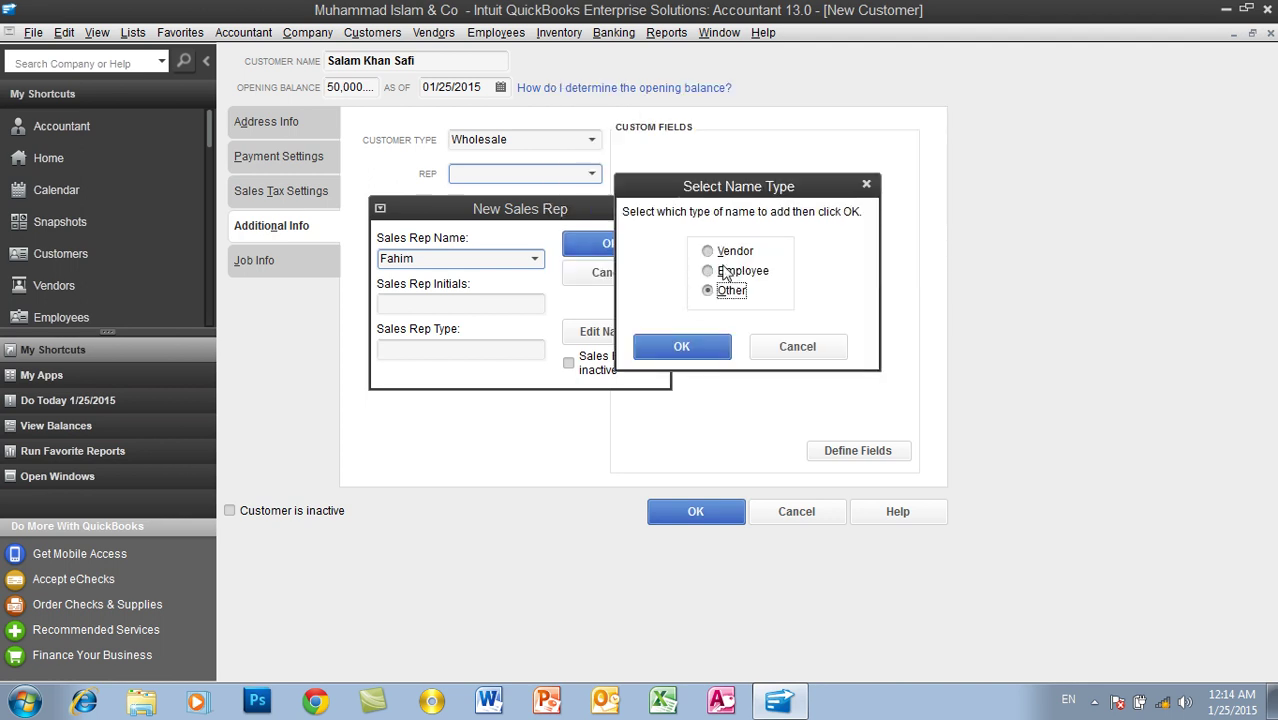
pyautogui.click(728, 271)
pyautogui.click(726, 293)
pyautogui.click(702, 347)
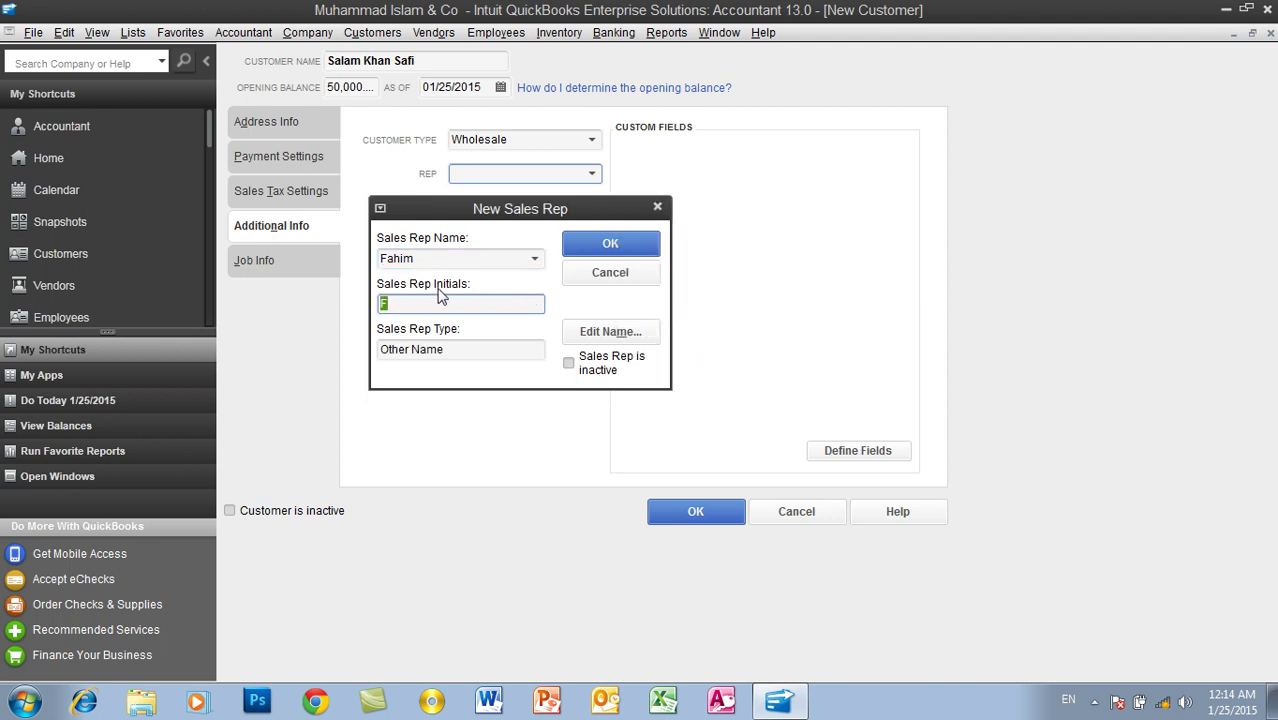
pyautogui.click(408, 304)
pyautogui.click(603, 250)
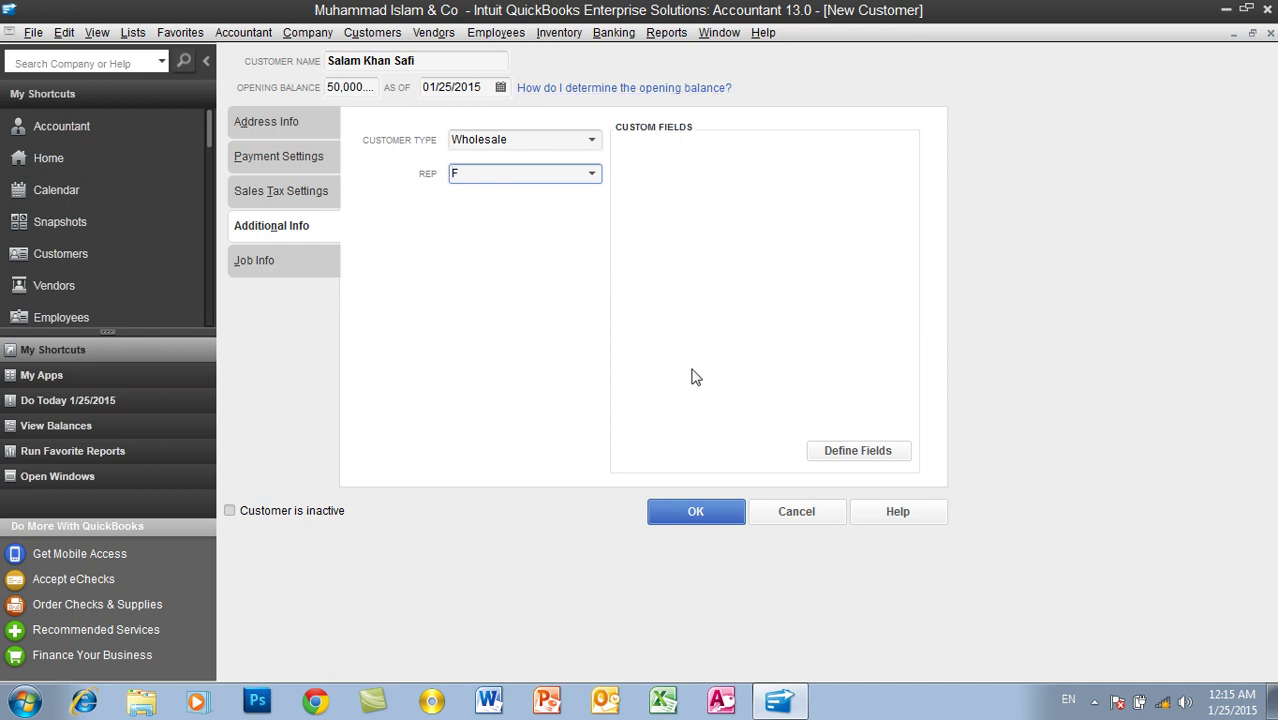
# Step: Define a custom field labelled Website that applies to customers
pyautogui.click(828, 454)
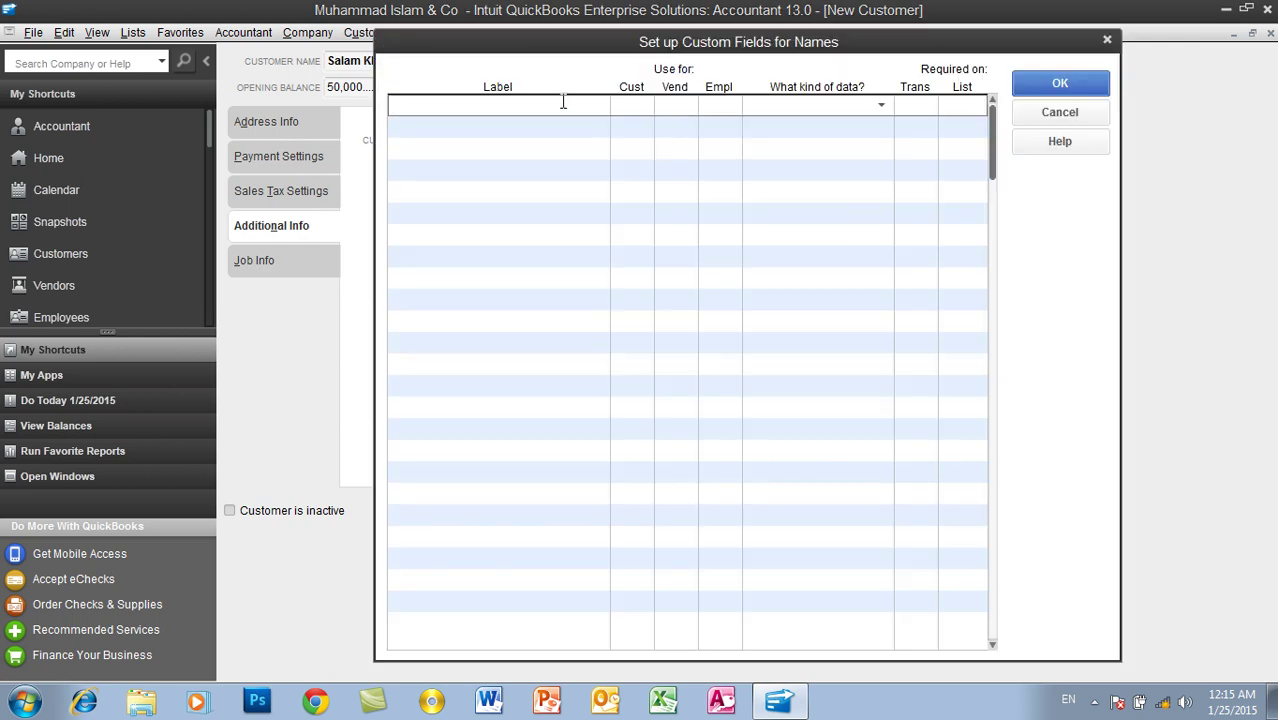
pyautogui.click(540, 107)
pyautogui.write('Website')
pyautogui.click(634, 106)
pyautogui.click(639, 105)
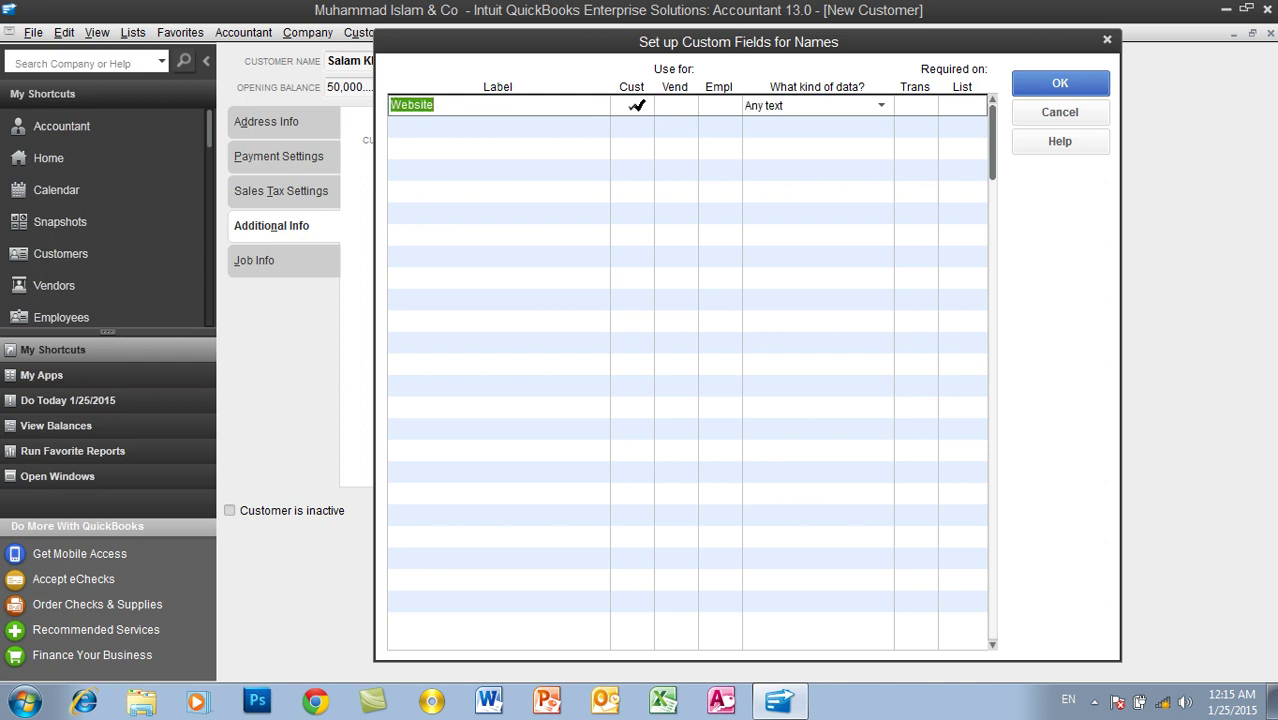
pyautogui.click(1054, 88)
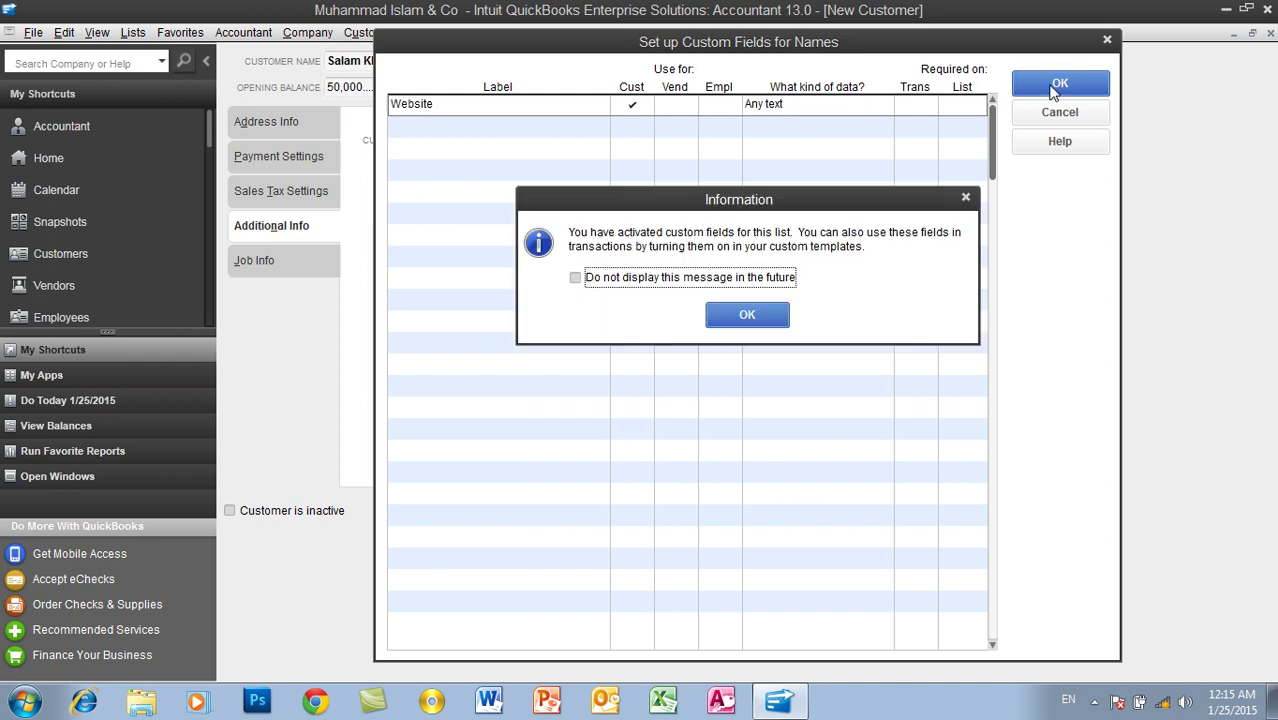
pyautogui.click(747, 314)
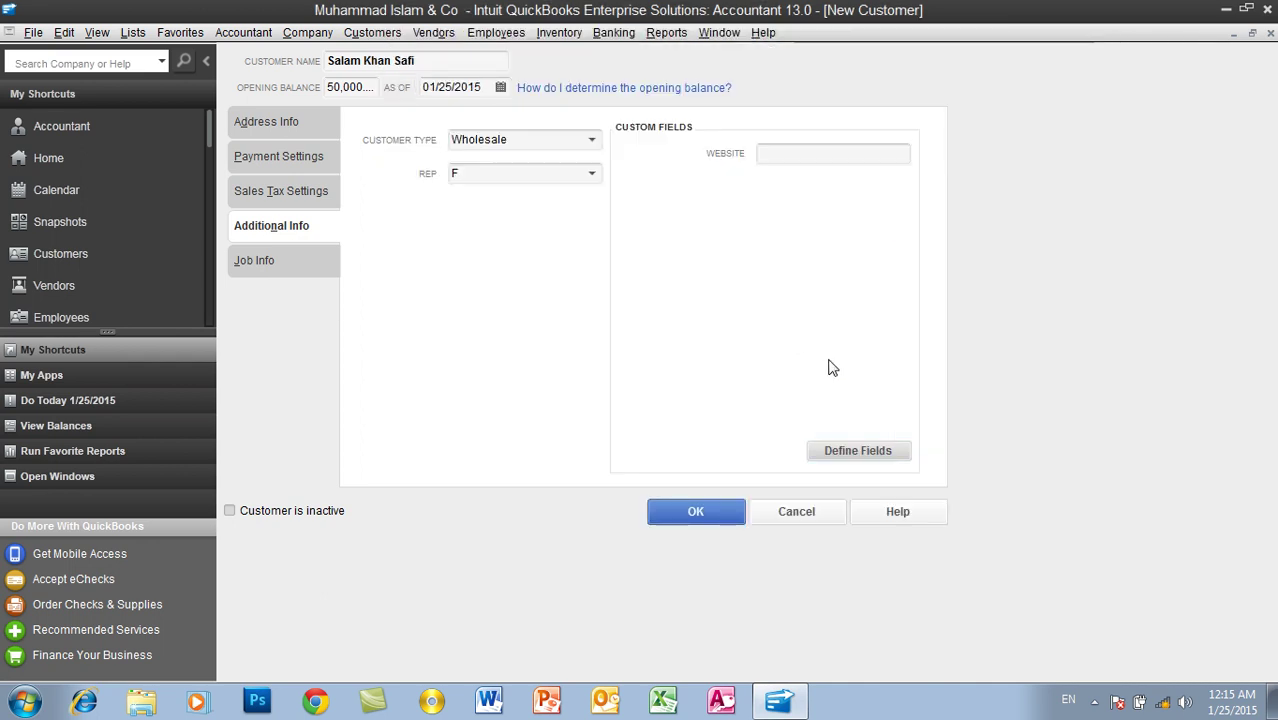
pyautogui.click(785, 154)
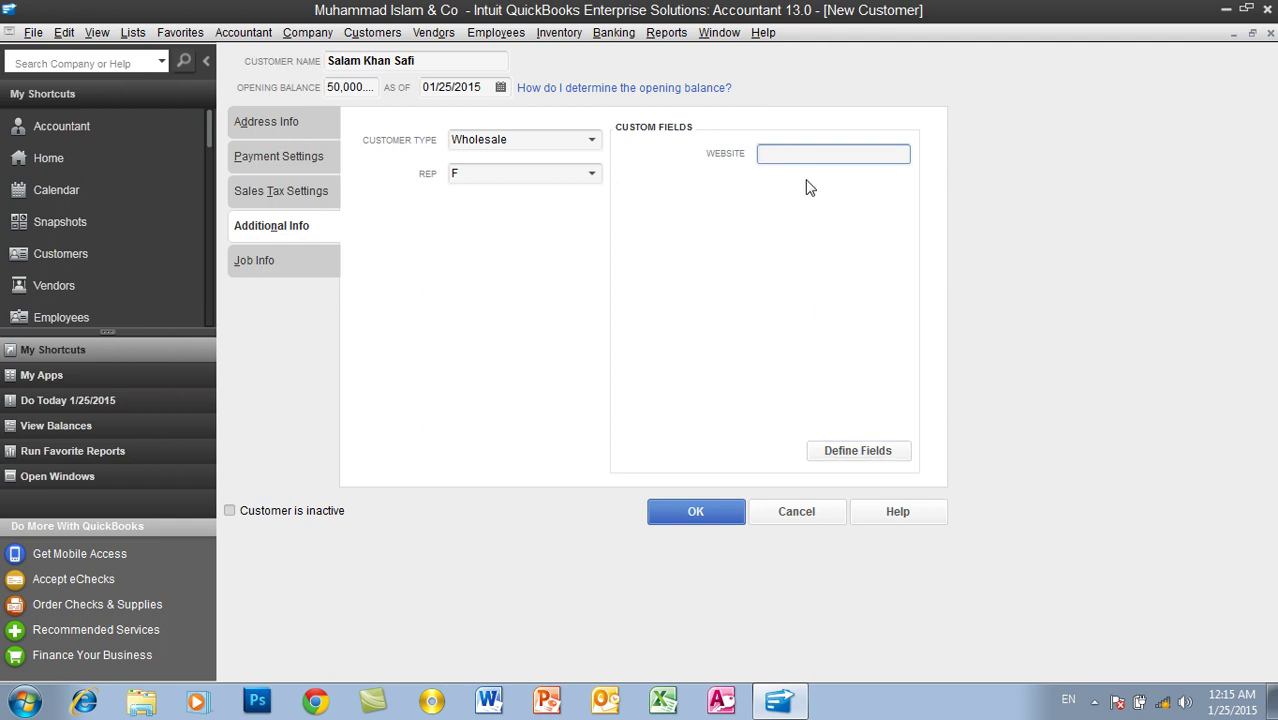
pyautogui.write('www.IT.com')
pyautogui.click(662, 520)
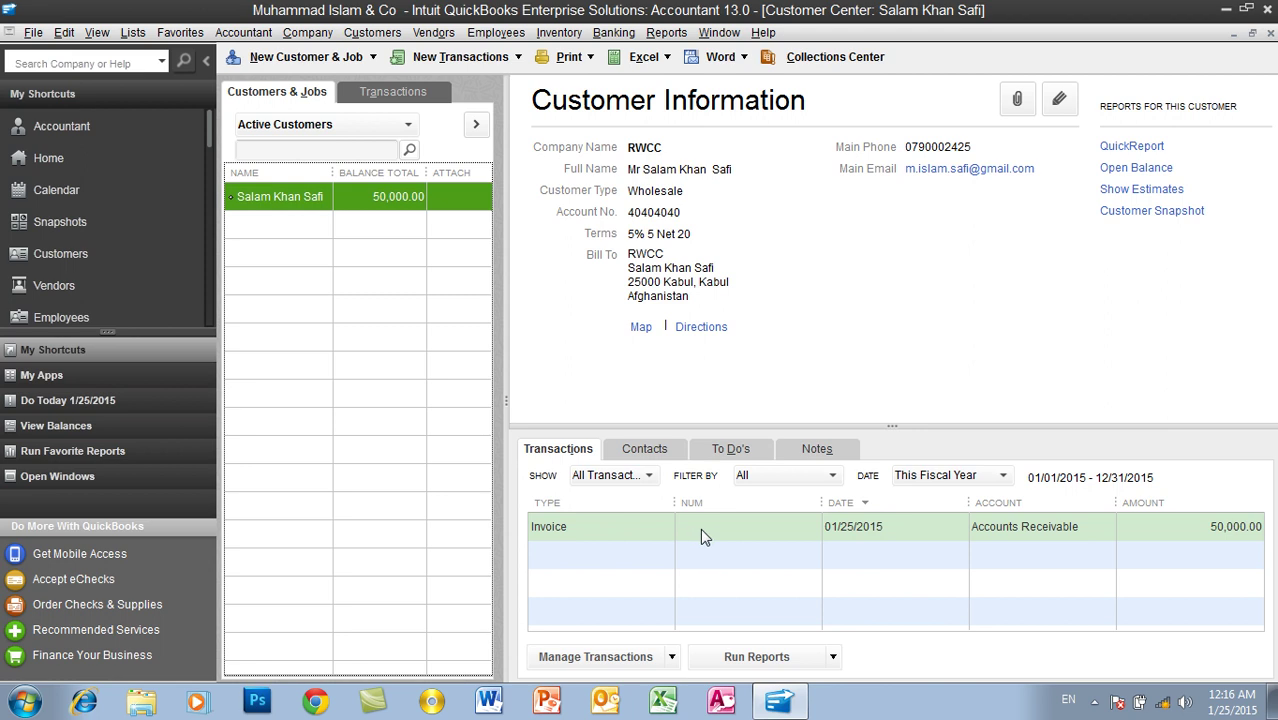
pyautogui.click(631, 531)
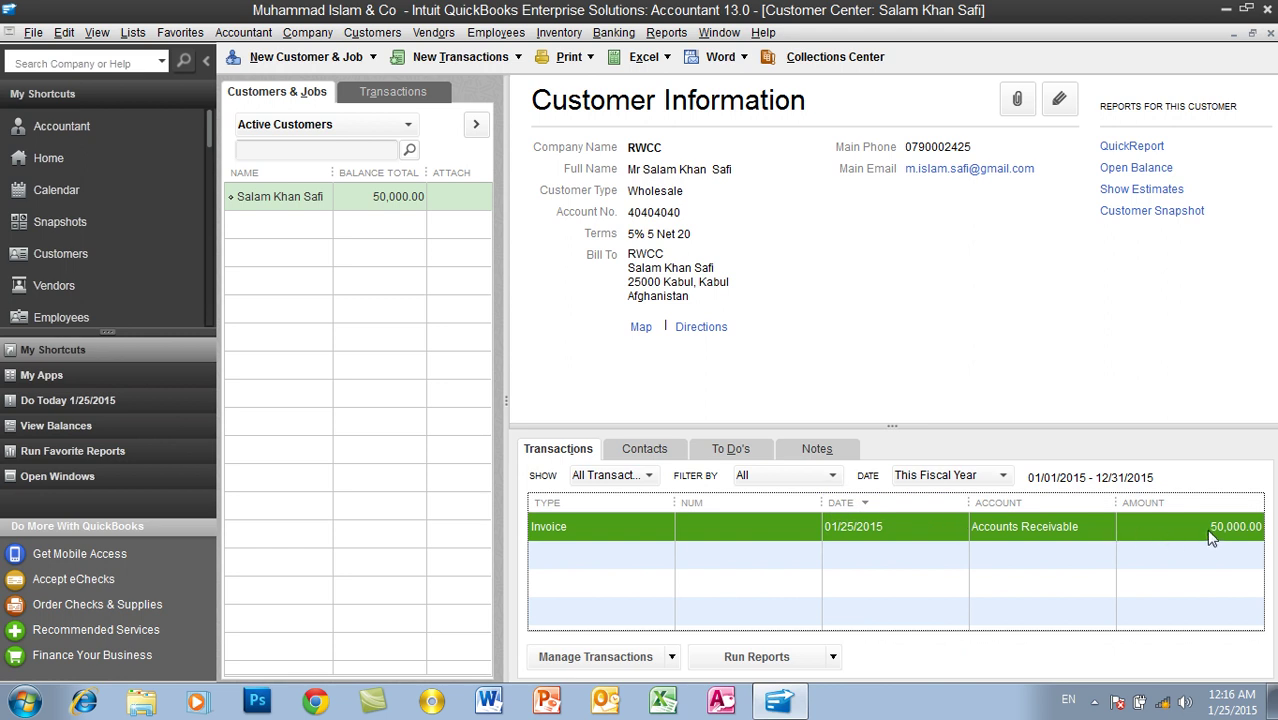
pyautogui.click(412, 203)
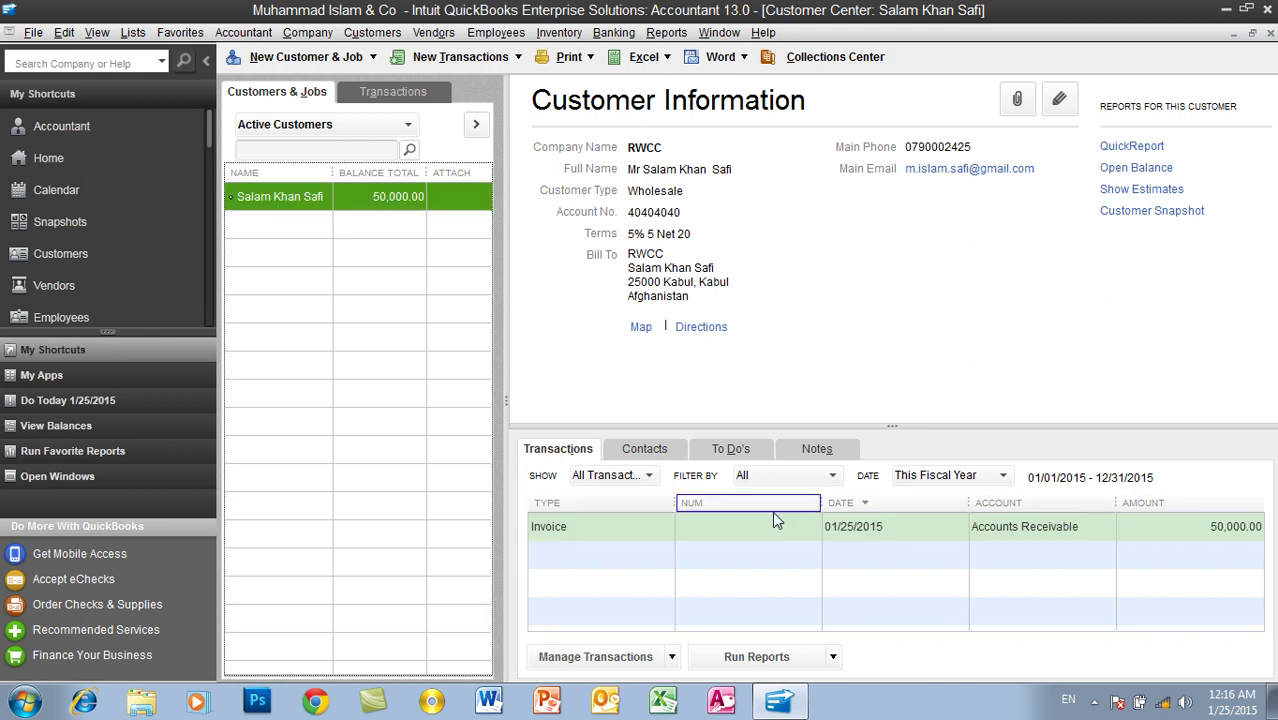
pyautogui.click(1232, 532)
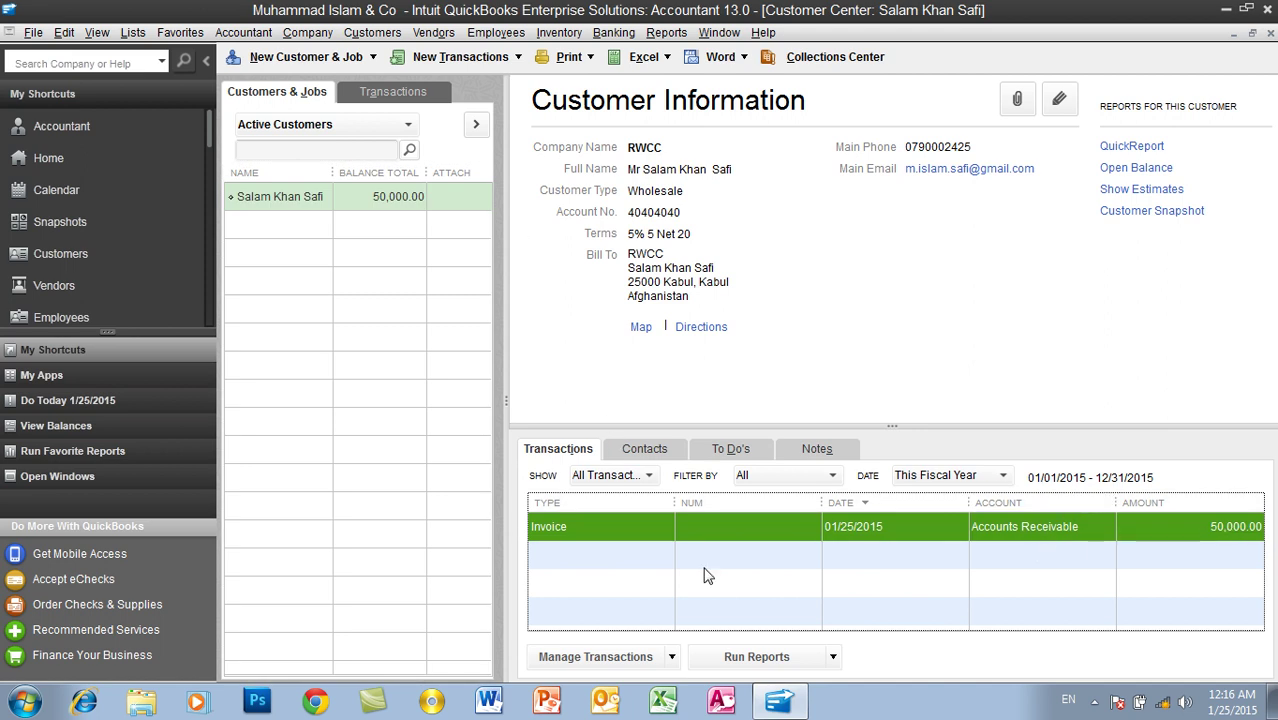
pyautogui.click(386, 197)
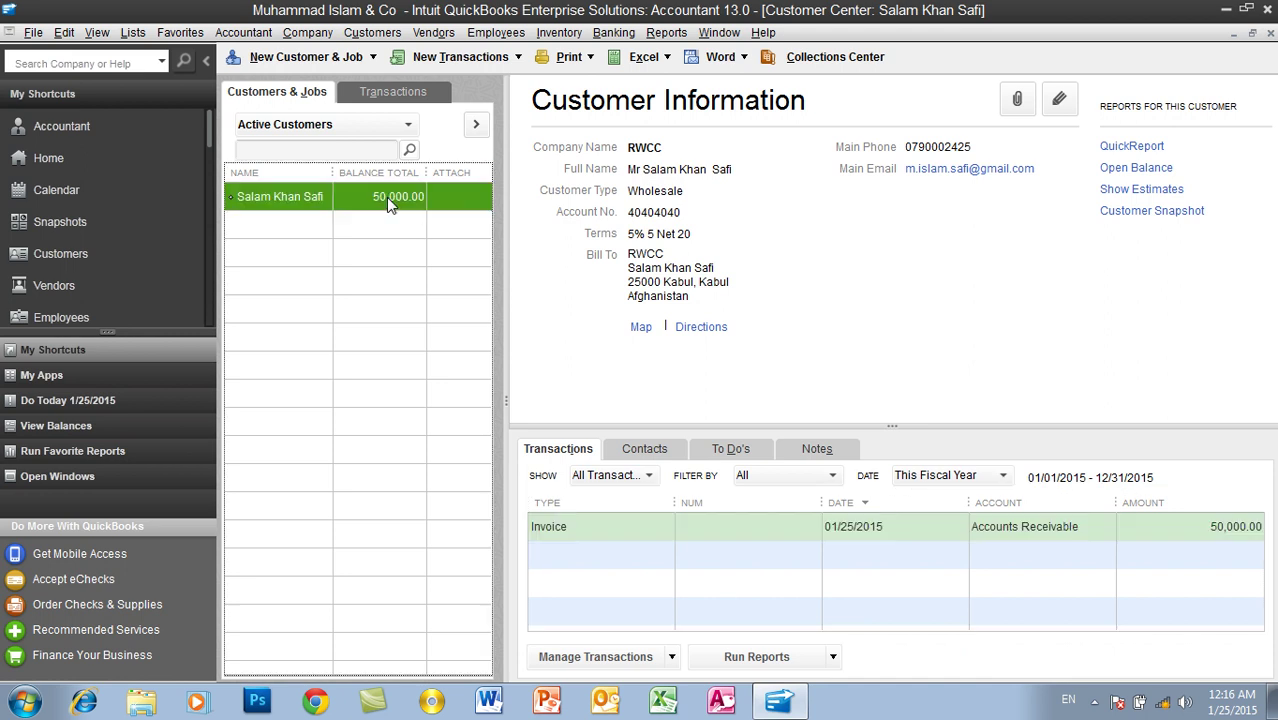
pyautogui.click(1049, 536)
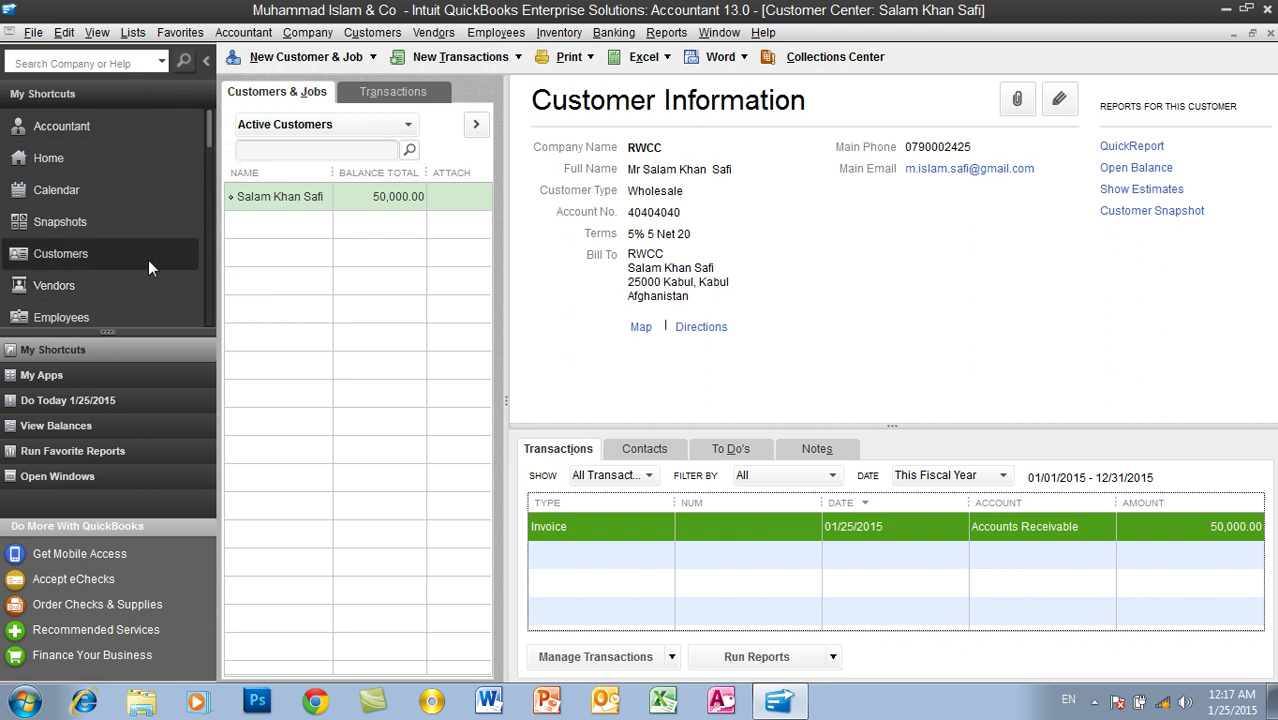
# Step: Open the Vendor Center, then close it and the Customer Center to return Home
pyautogui.click(126, 289)
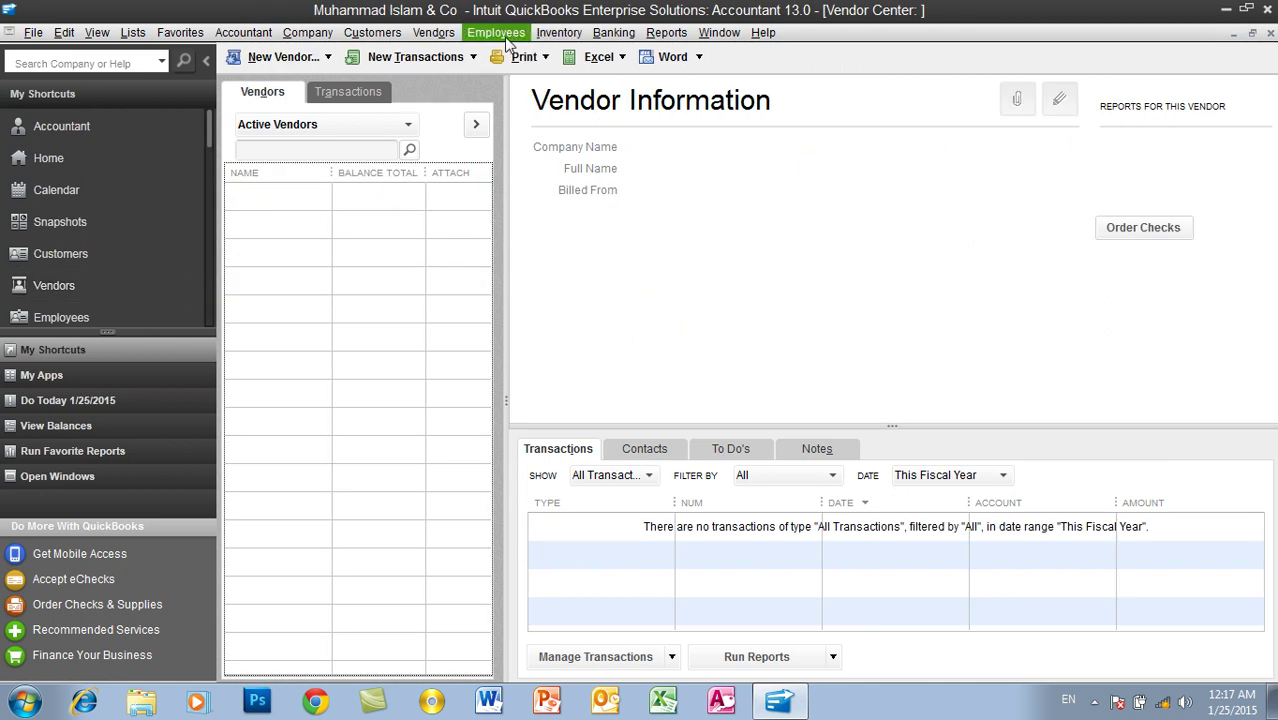
pyautogui.click(436, 33)
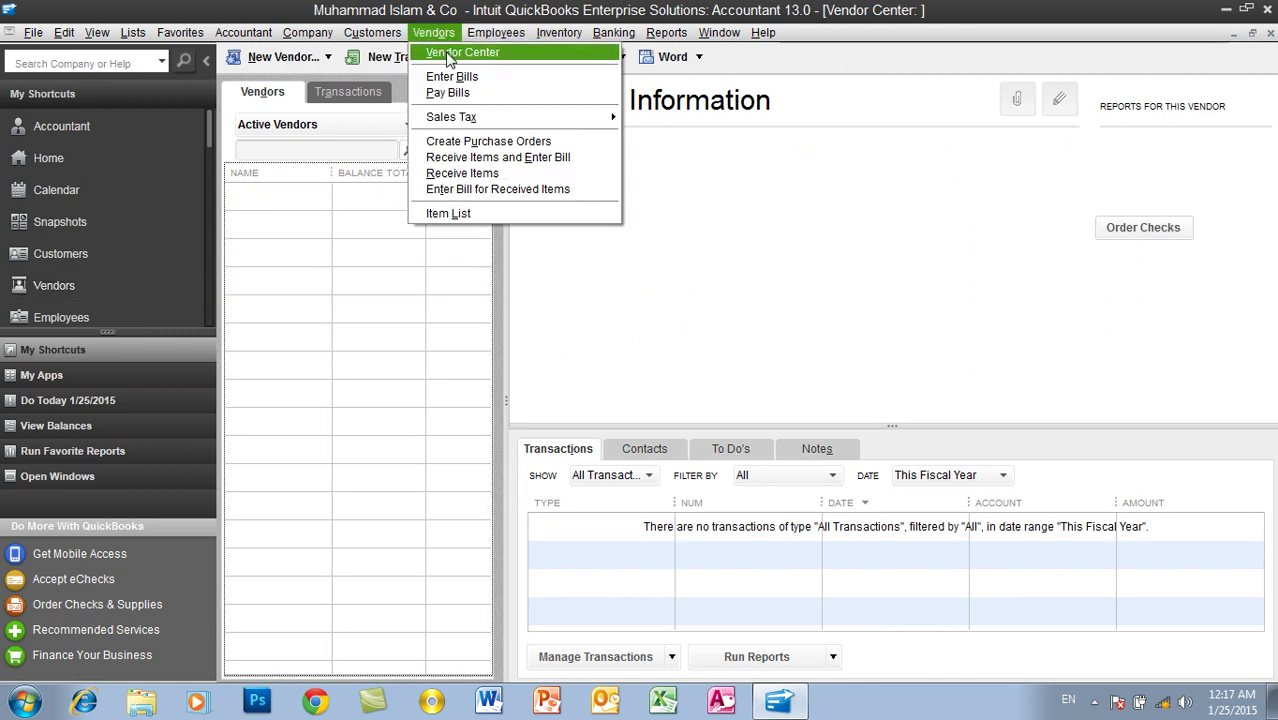
pyautogui.click(448, 56)
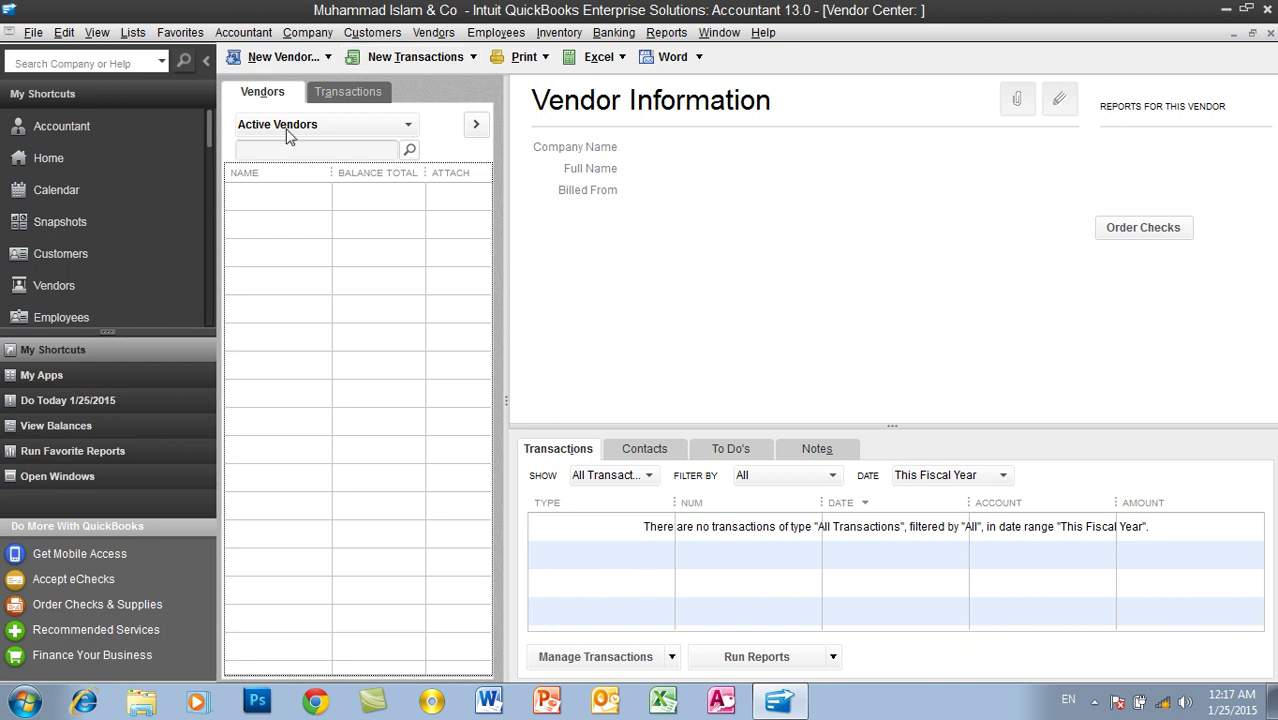
pyautogui.click(1270, 33)
pyautogui.click(1270, 33)
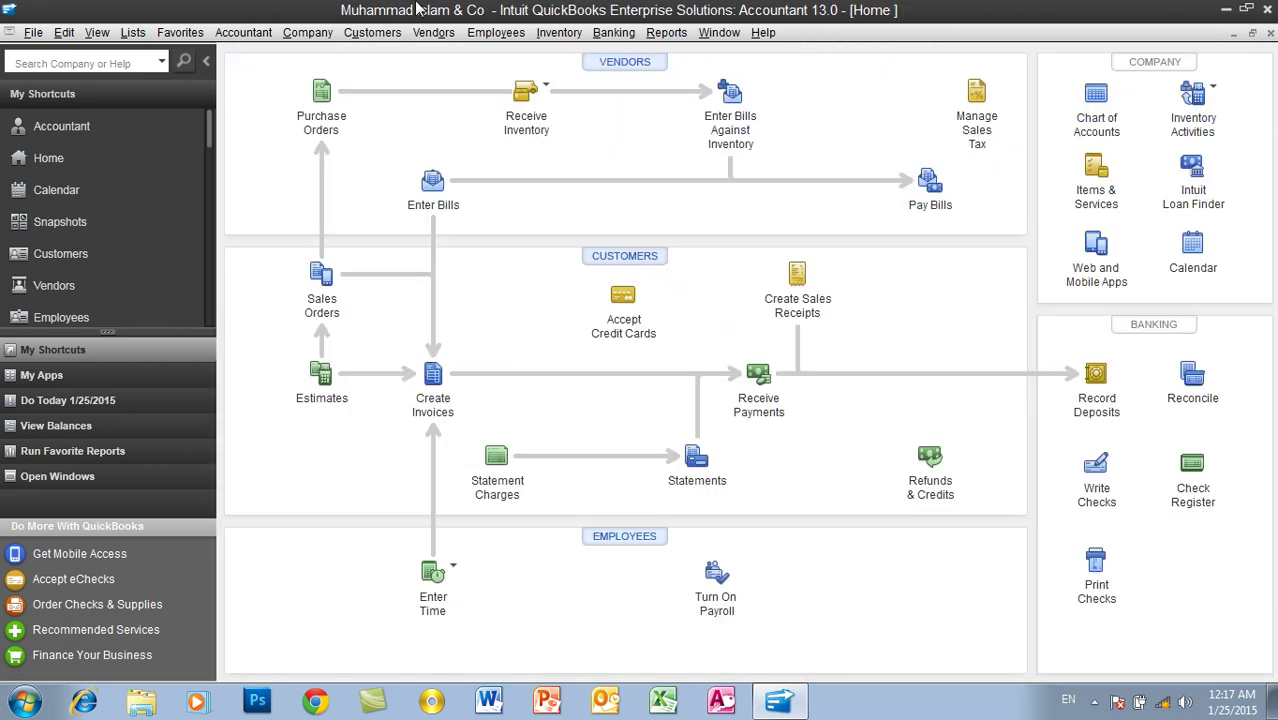
# Step: Open the Vendor Center and choose New Vendor from the New Vendor dropdown
pyautogui.click(433, 33)
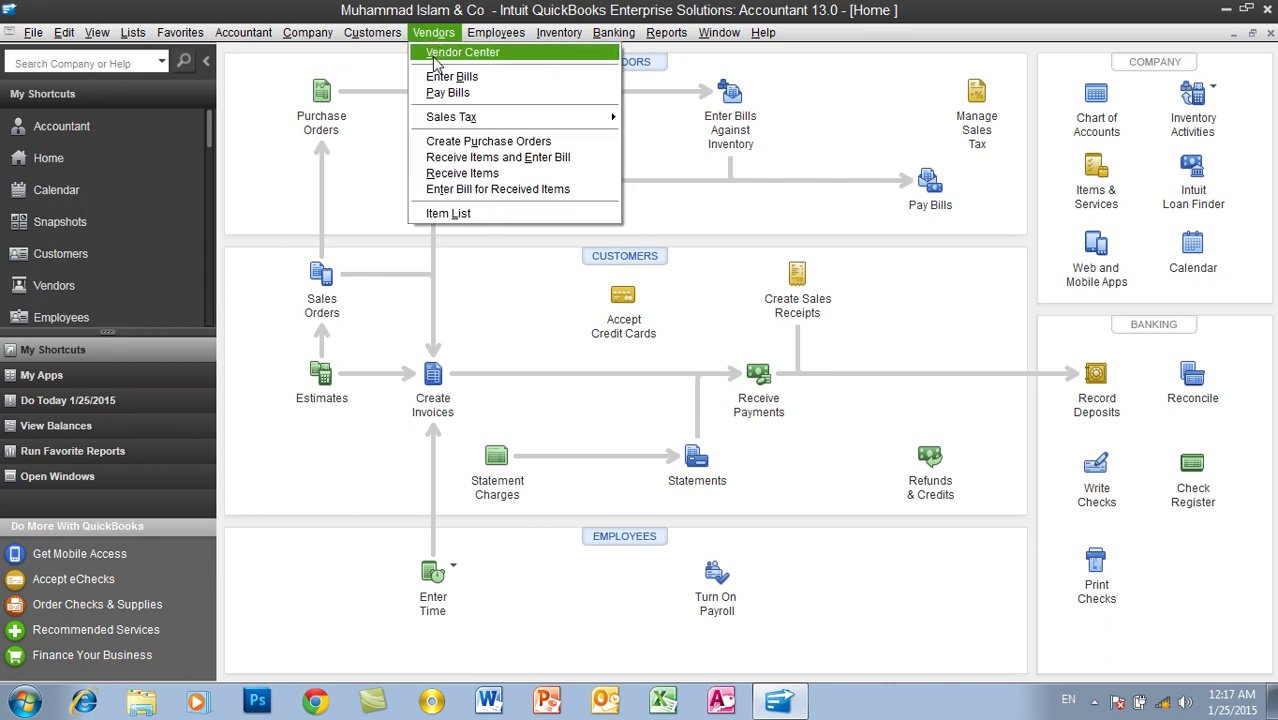
pyautogui.click(436, 53)
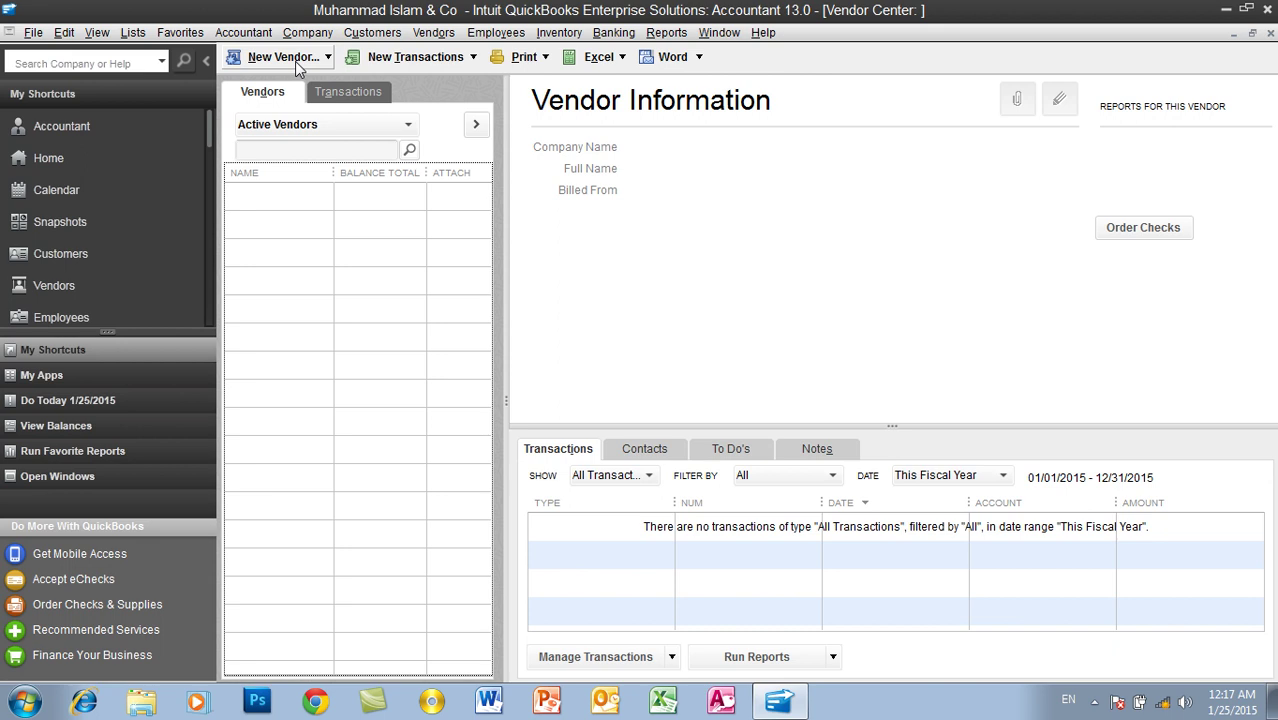
pyautogui.click(297, 68)
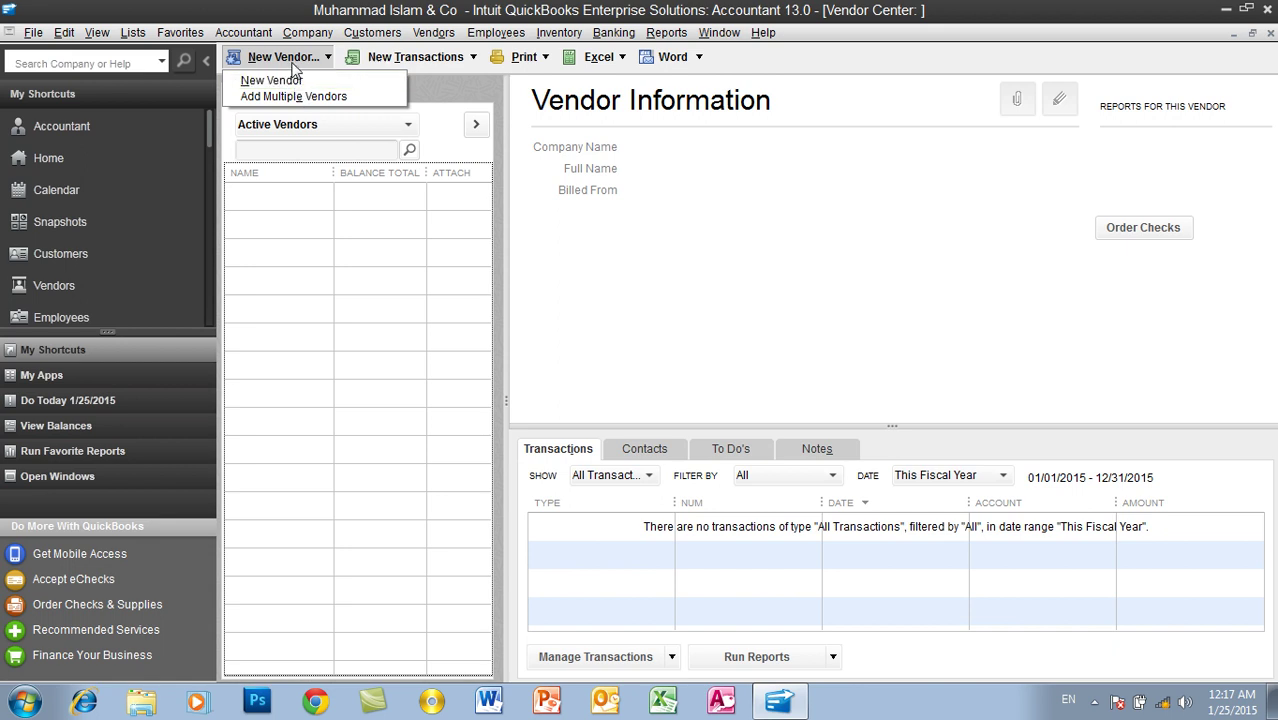
pyautogui.click(294, 68)
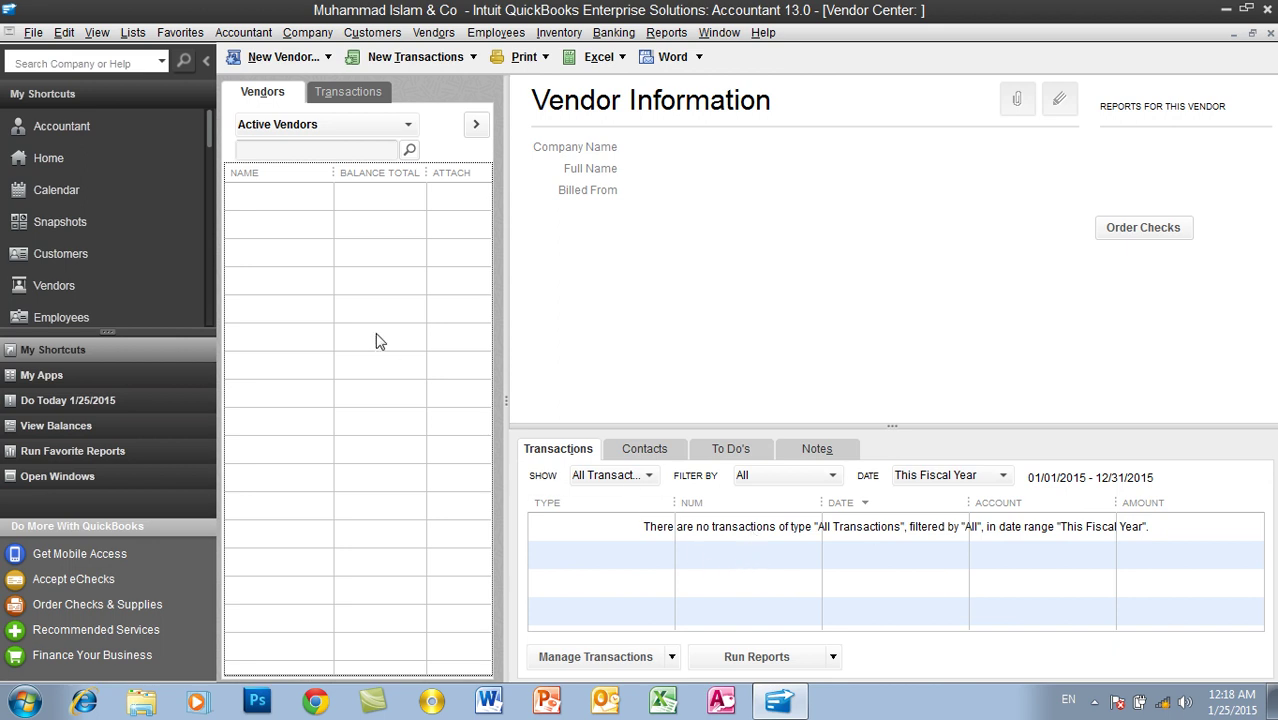
pyautogui.click(284, 60)
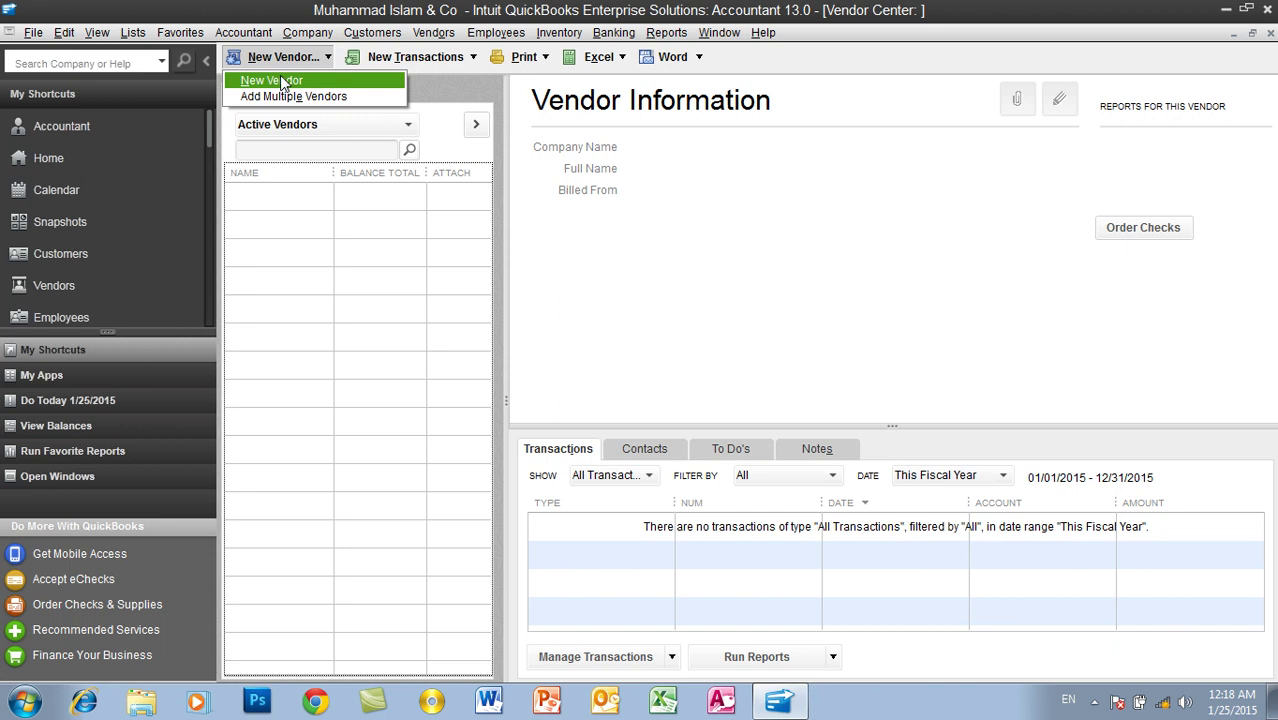
pyautogui.click(282, 81)
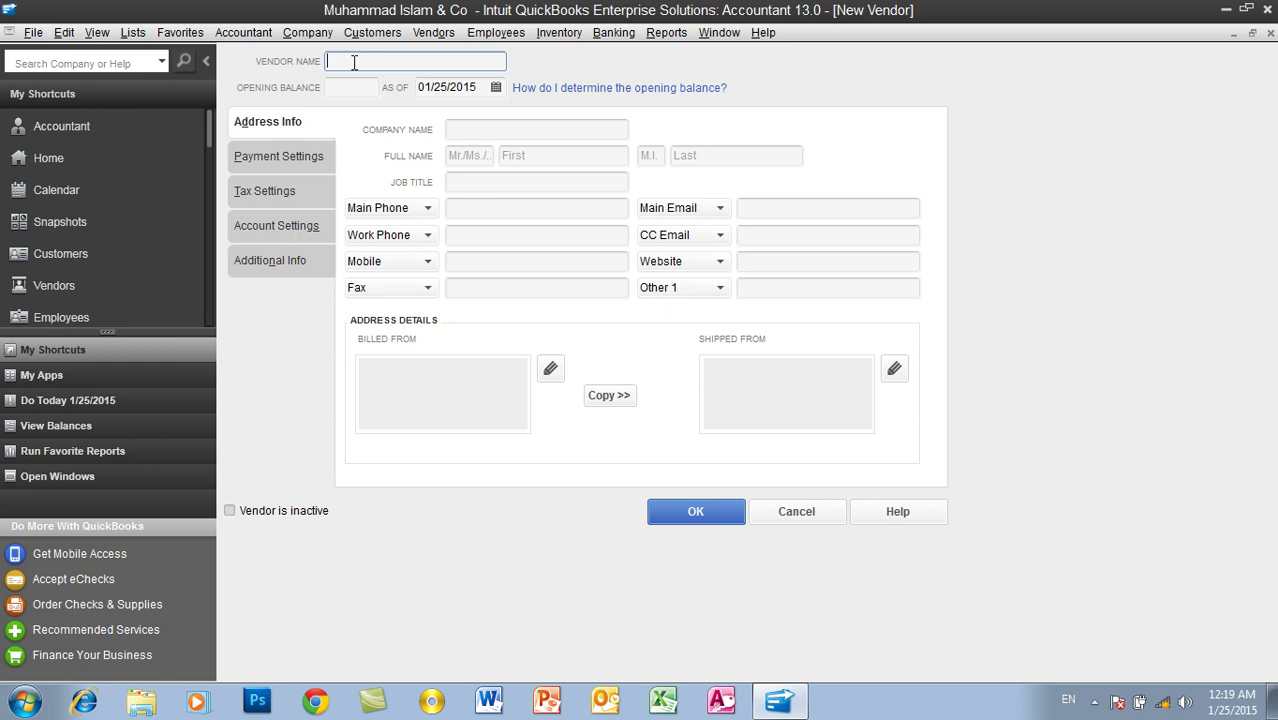
# Step: Enter the vendor's name and a 100000 opening balance dated 01/25/2015
pyautogui.click(349, 87)
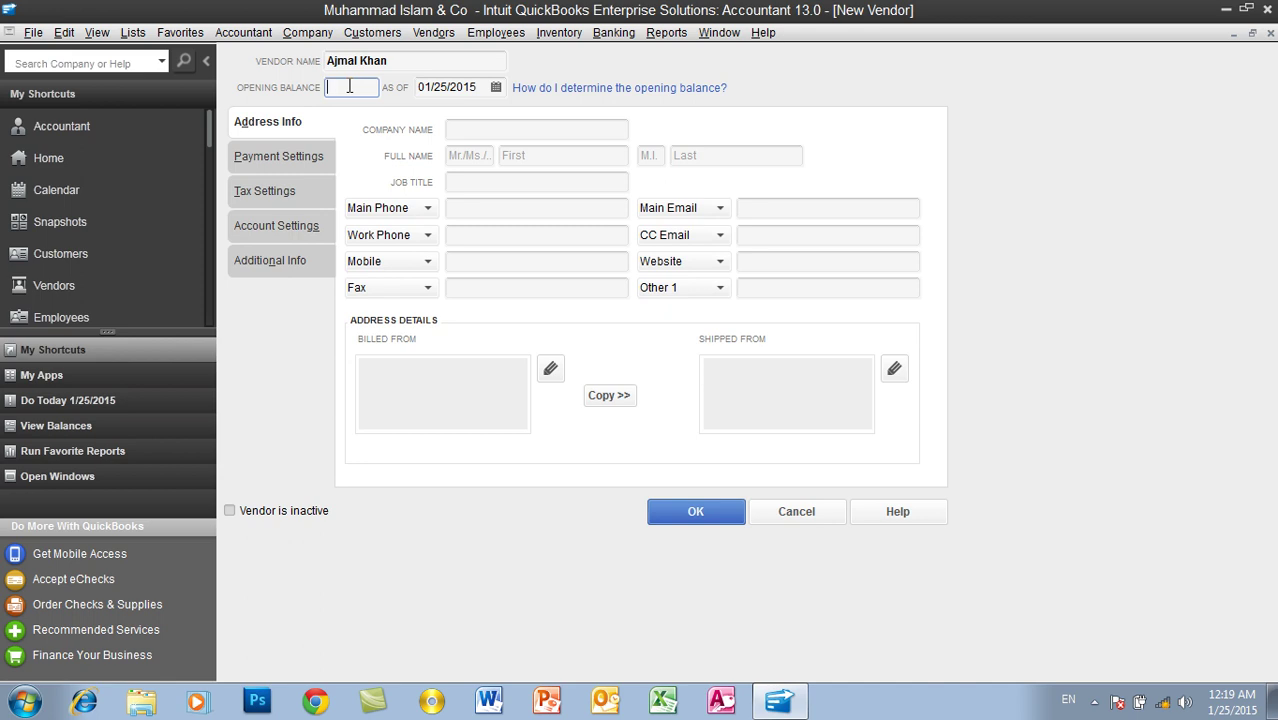
pyautogui.write('100000')
pyautogui.press('Tab')
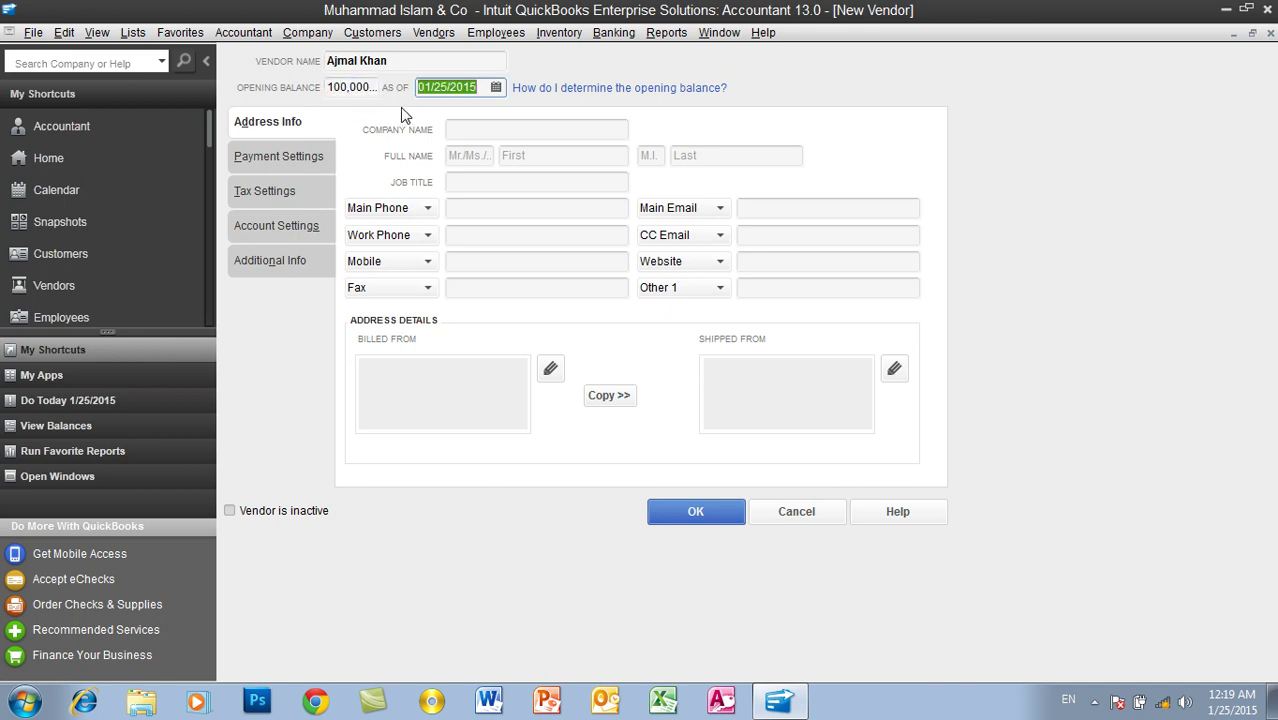
pyautogui.click(495, 88)
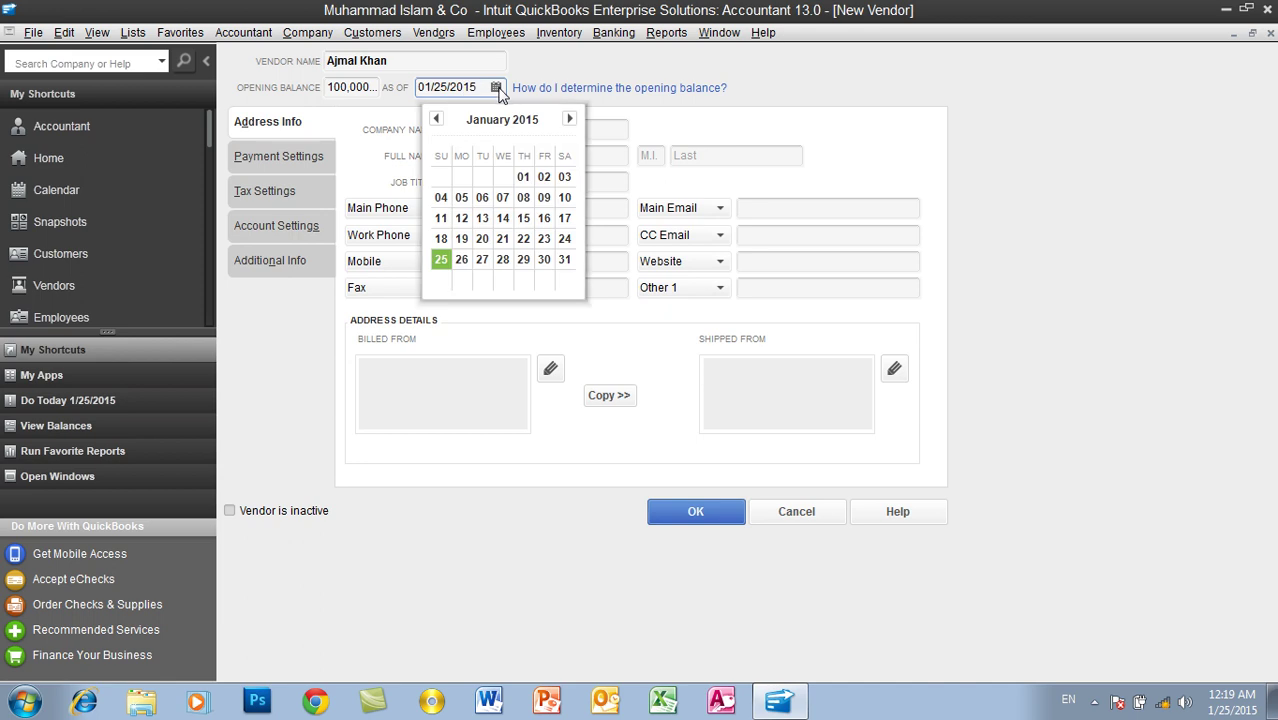
pyautogui.click(442, 259)
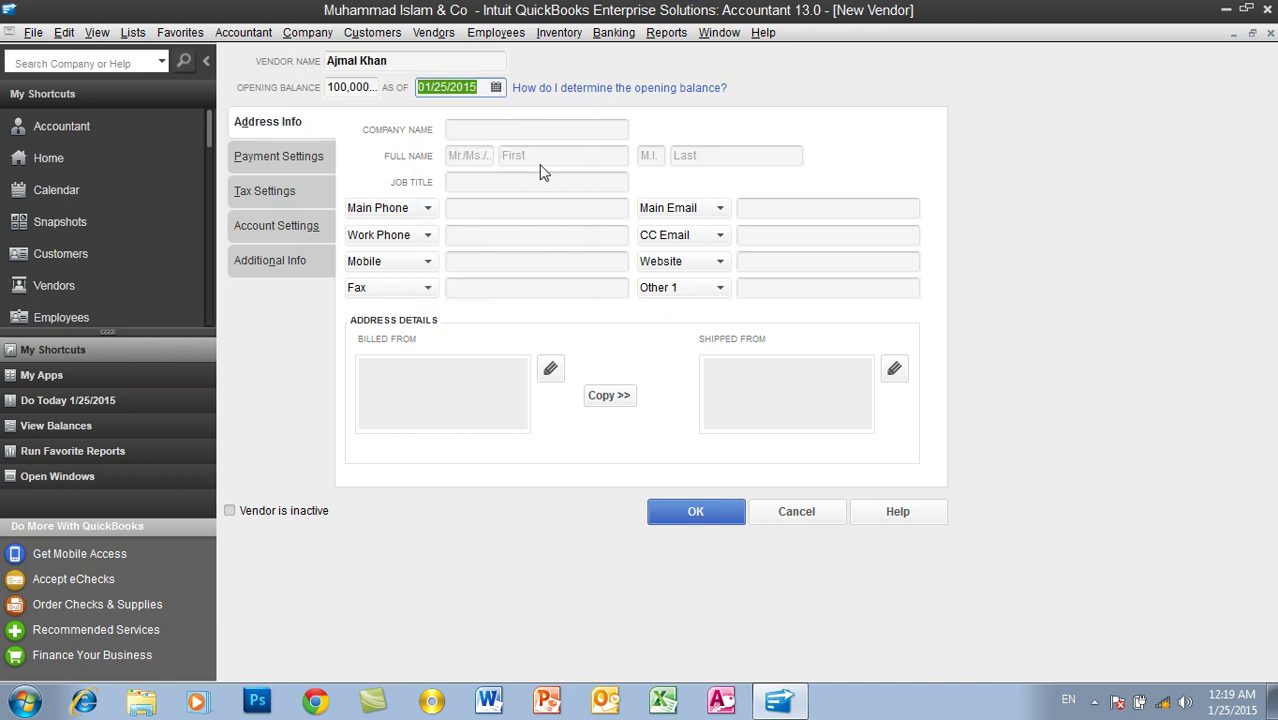
# Step: Fill in company QWCC, salutation Mr, the contact's first and last name, and job title Owner
pyautogui.click(497, 129)
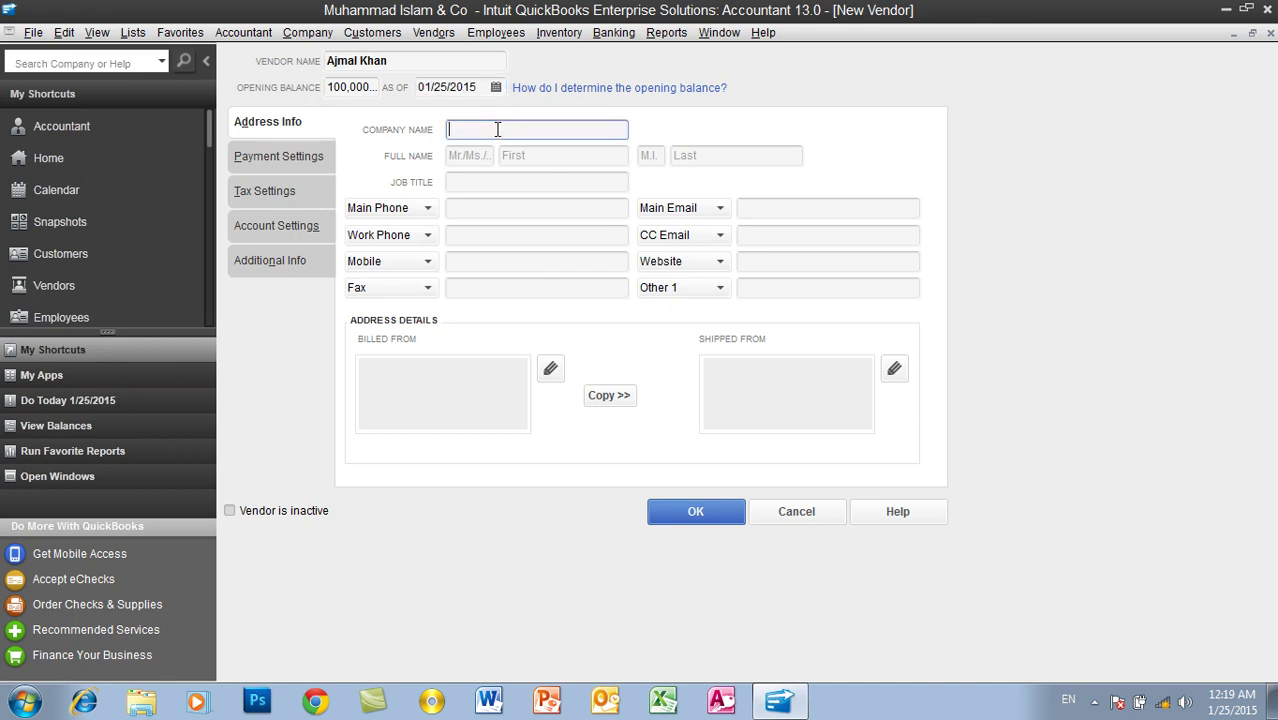
pyautogui.write('Ajmal')
pyautogui.press('BackSpace')
pyautogui.press('BackSpace')
pyautogui.press('BackSpace')
pyautogui.press('BackSpace')
pyautogui.press('BackSpace')
pyautogui.write('QWCC')
pyautogui.press('Tab')
pyautogui.write('Mr')
pyautogui.press('Tab')
pyautogui.press('Tab')
pyautogui.press('Tab')
pyautogui.press('Tab')
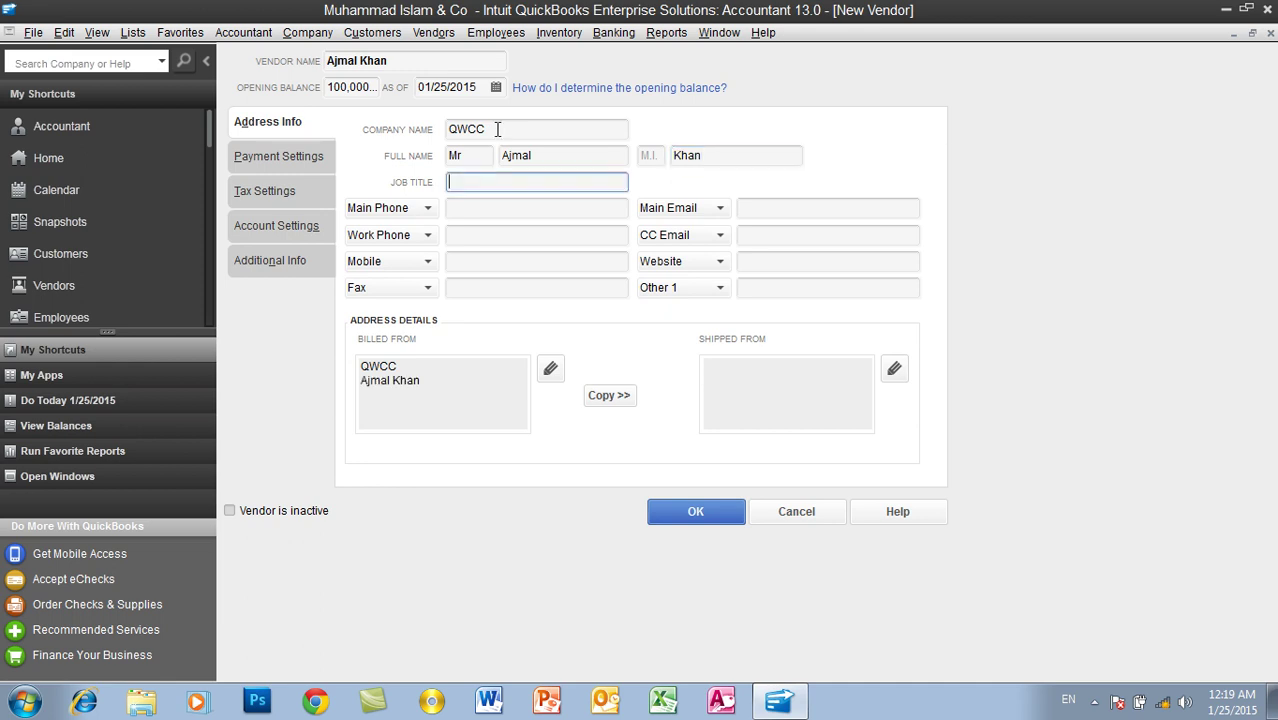
pyautogui.write('Owner')
pyautogui.click(299, 157)
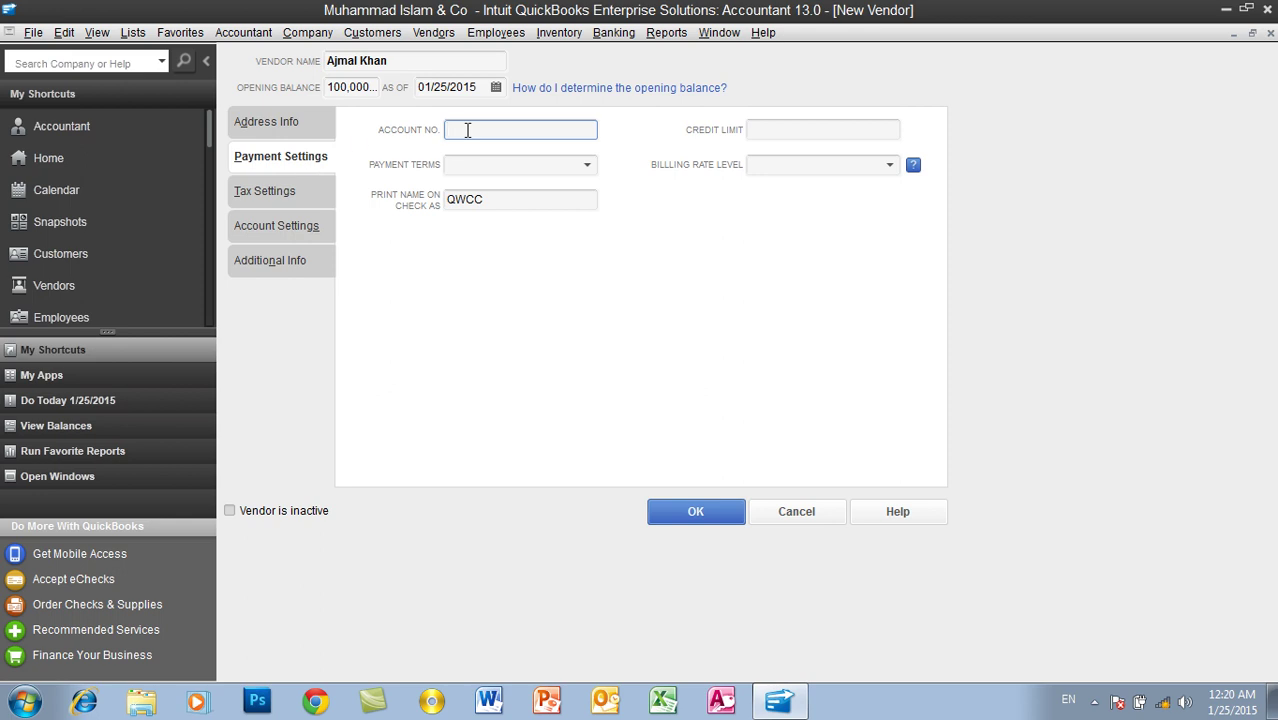
# Step: Enter the vendor's account number and choose 5% 5 Net 20 payment terms
pyautogui.write('50505050')
pyautogui.press('Tab')
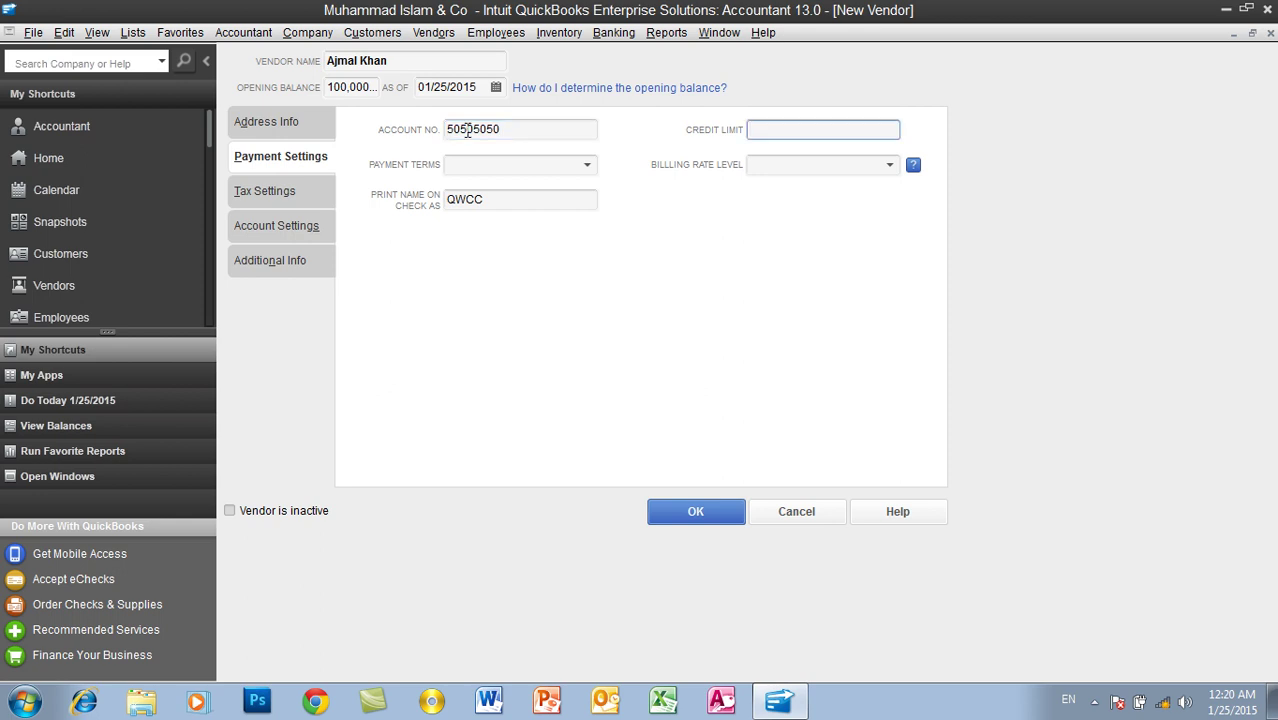
pyautogui.click(459, 165)
pyautogui.click(587, 167)
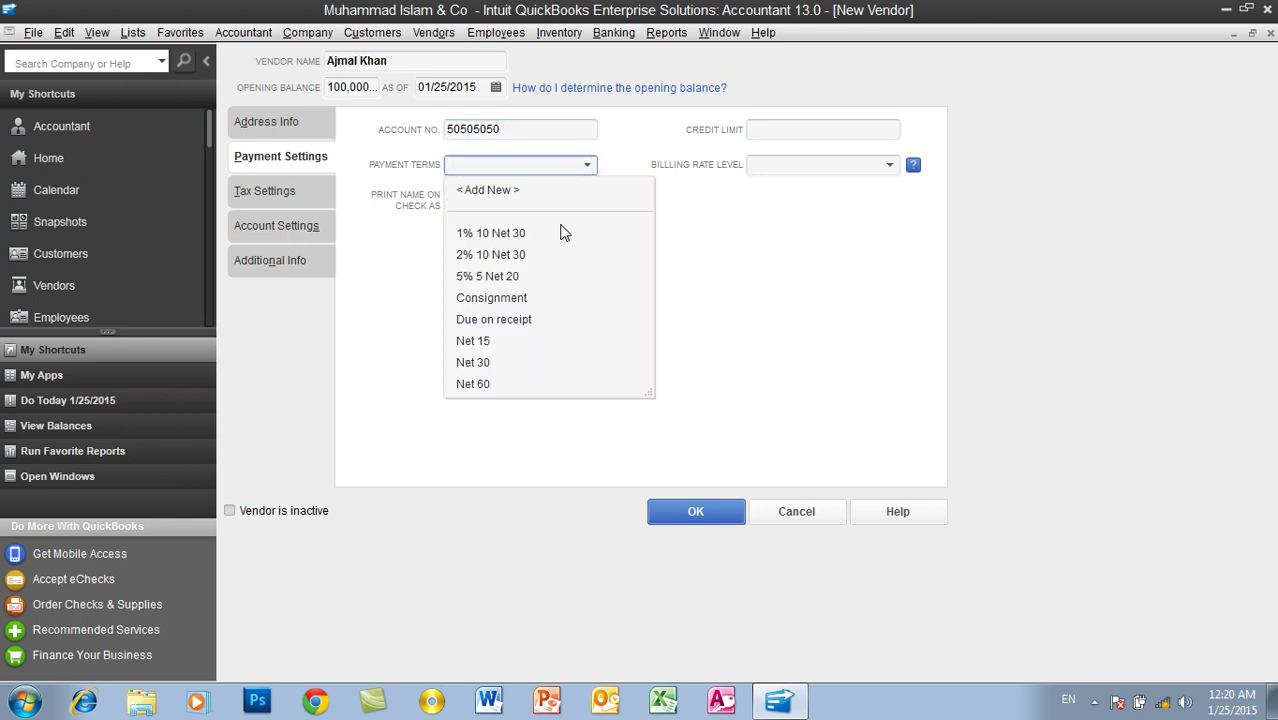
pyautogui.click(512, 280)
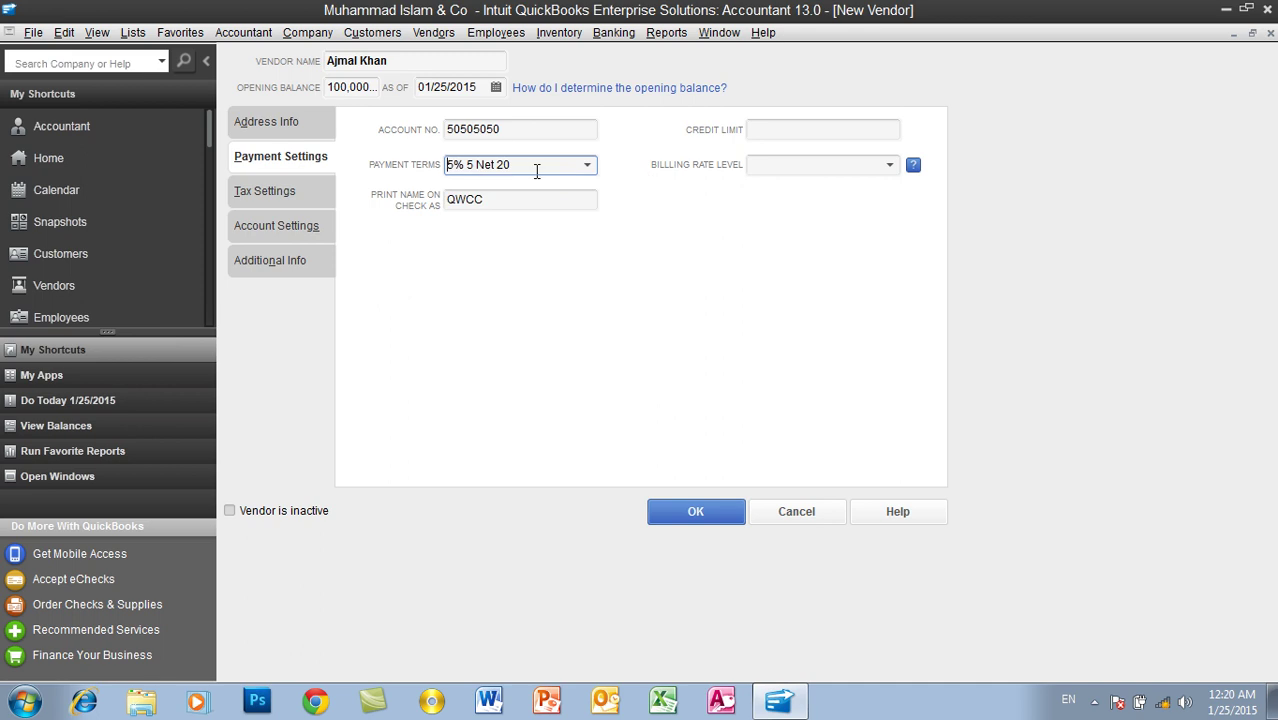
pyautogui.moveTo(524, 168); pyautogui.dragTo(448, 168)
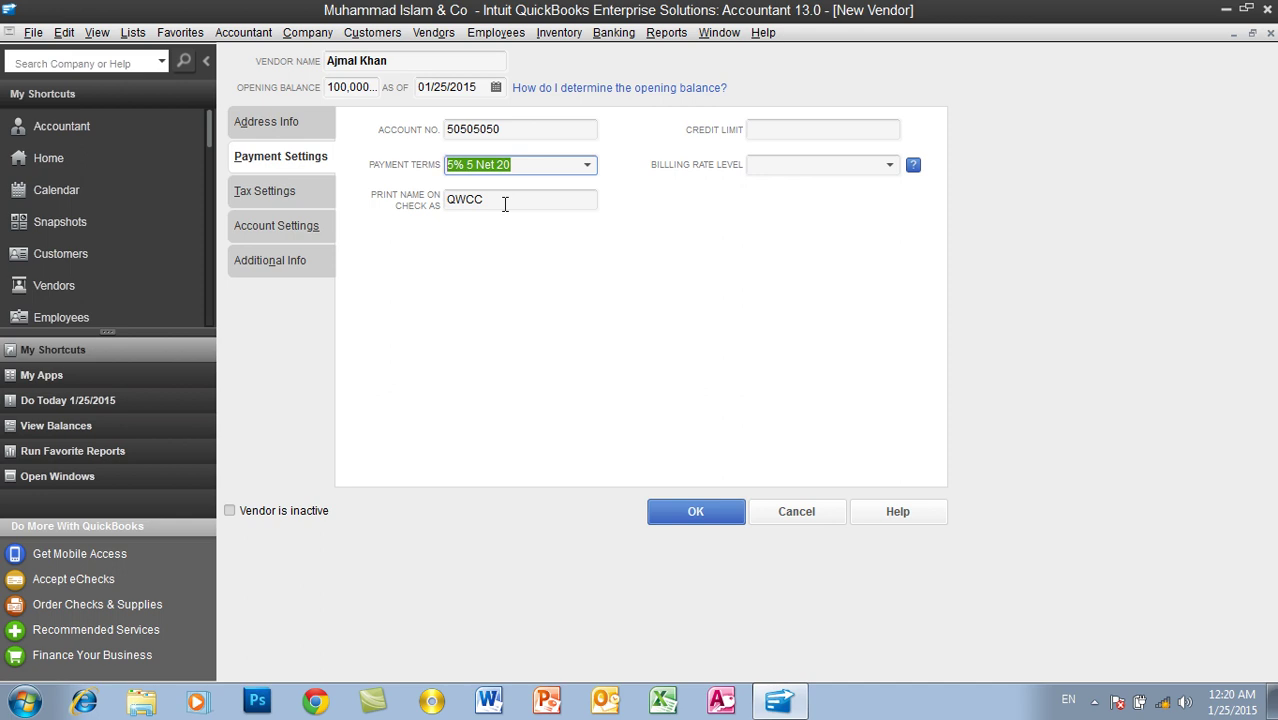
# Step: Replace QWCC with the vendor's personal name in Print Name on Check As
pyautogui.click(505, 204)
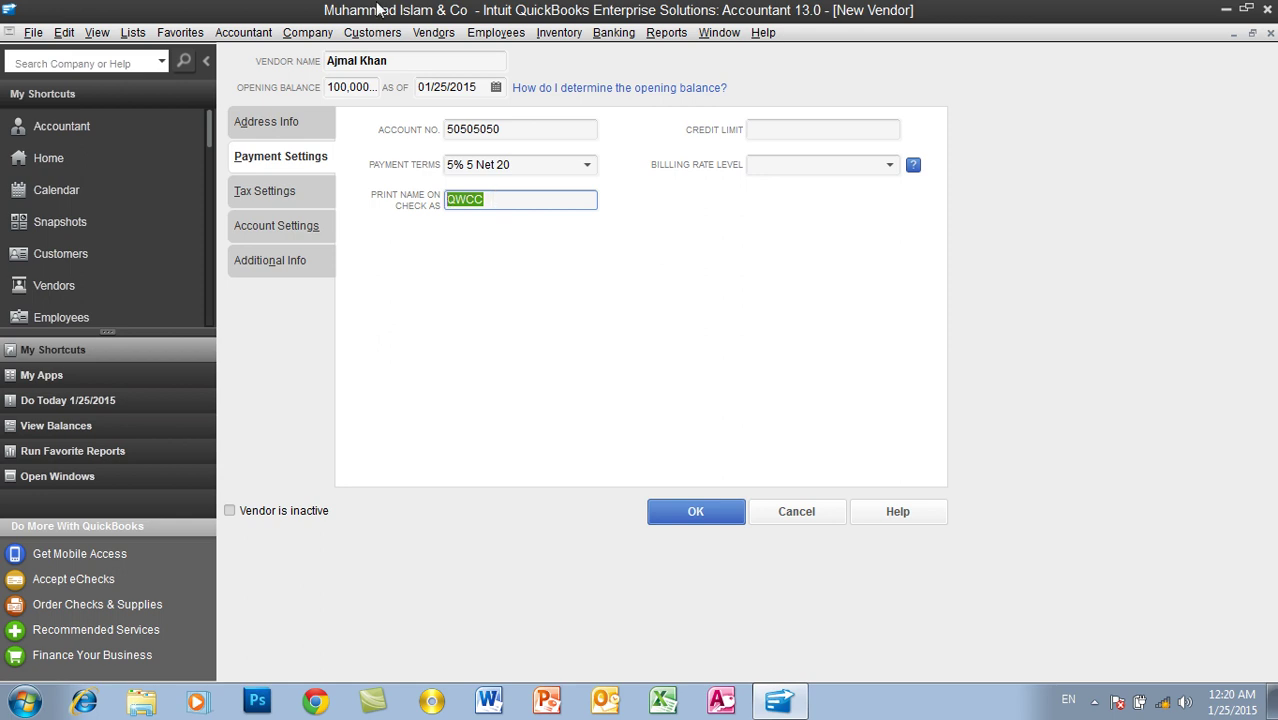
pyautogui.moveTo(399, 60); pyautogui.dragTo(243, 61)
pyautogui.hotkey('ctrl', 'c')
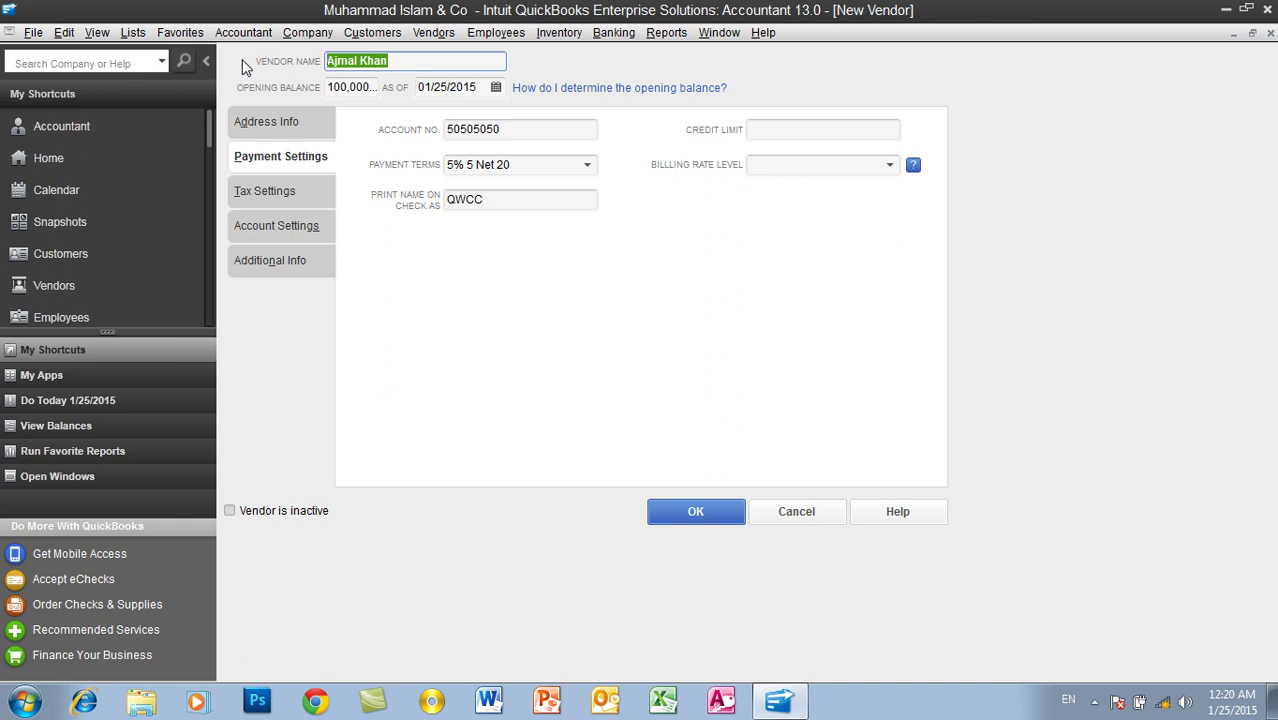
pyautogui.moveTo(512, 200); pyautogui.dragTo(390, 210)
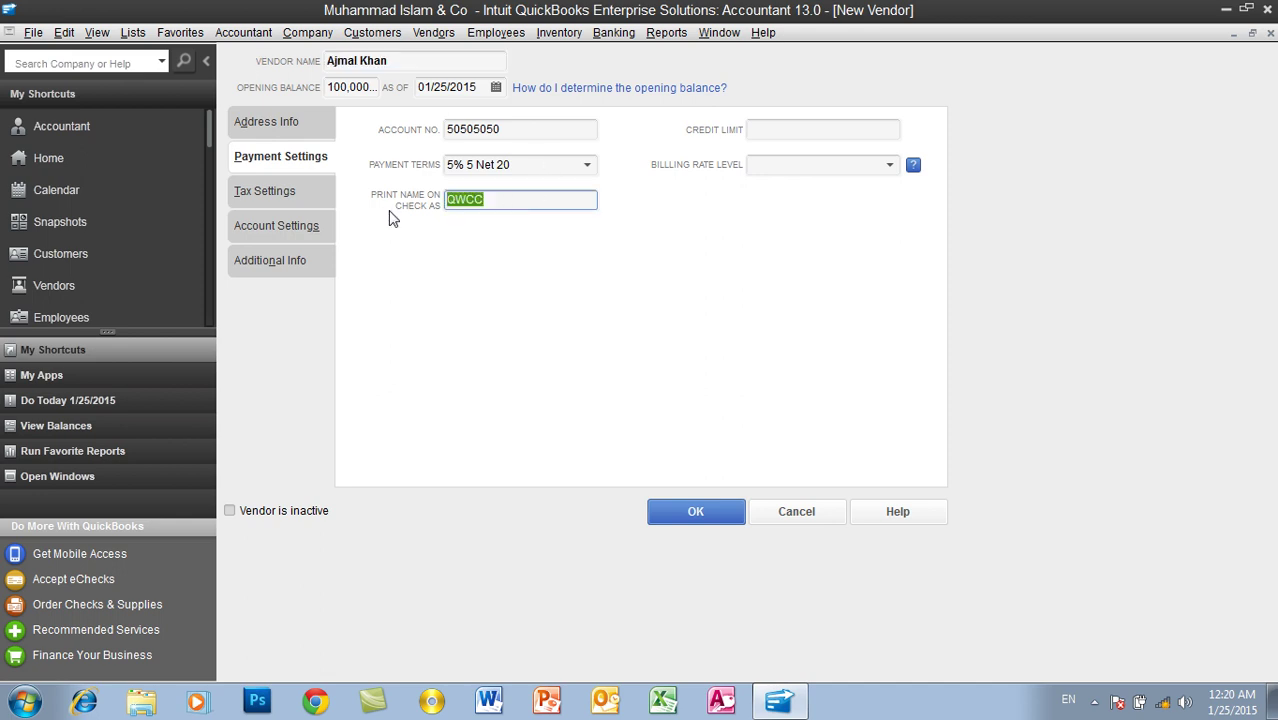
pyautogui.hotkey('ctrl', 'v')
# Step: Set the vendor's credit limit to 100,000.00
pyautogui.click(766, 133)
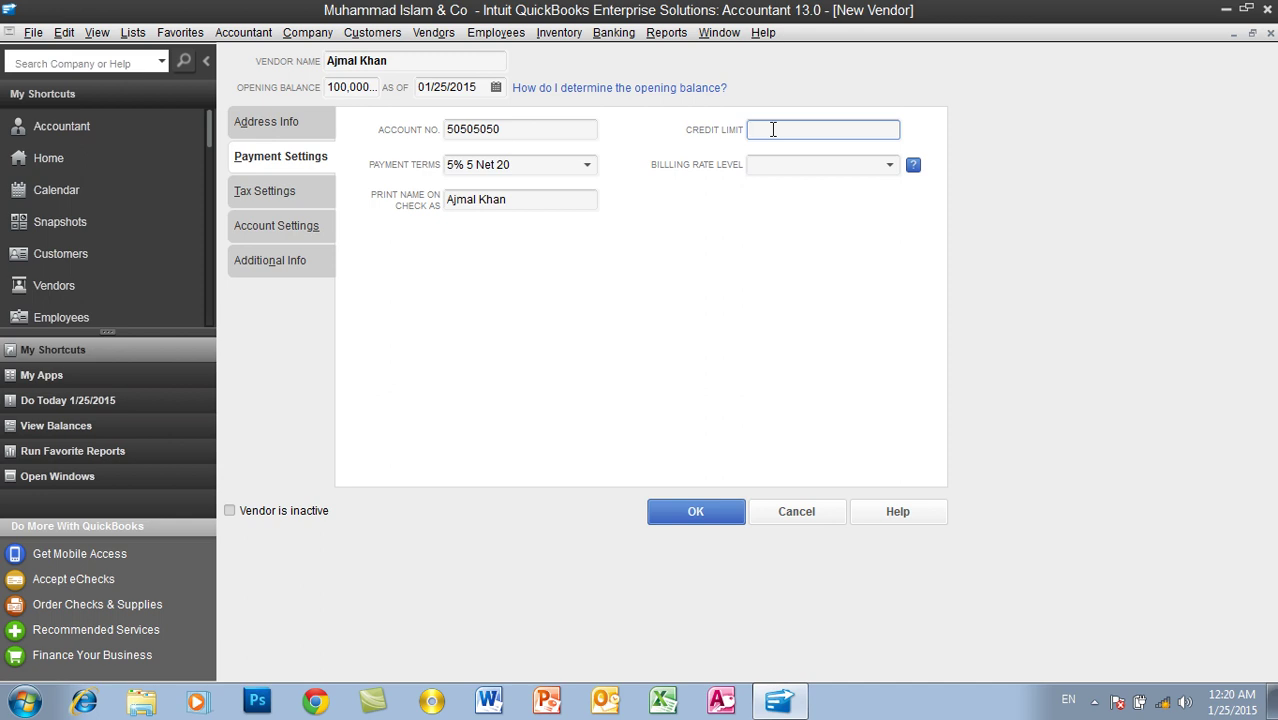
pyautogui.write('100,000')
pyautogui.press('Tab')
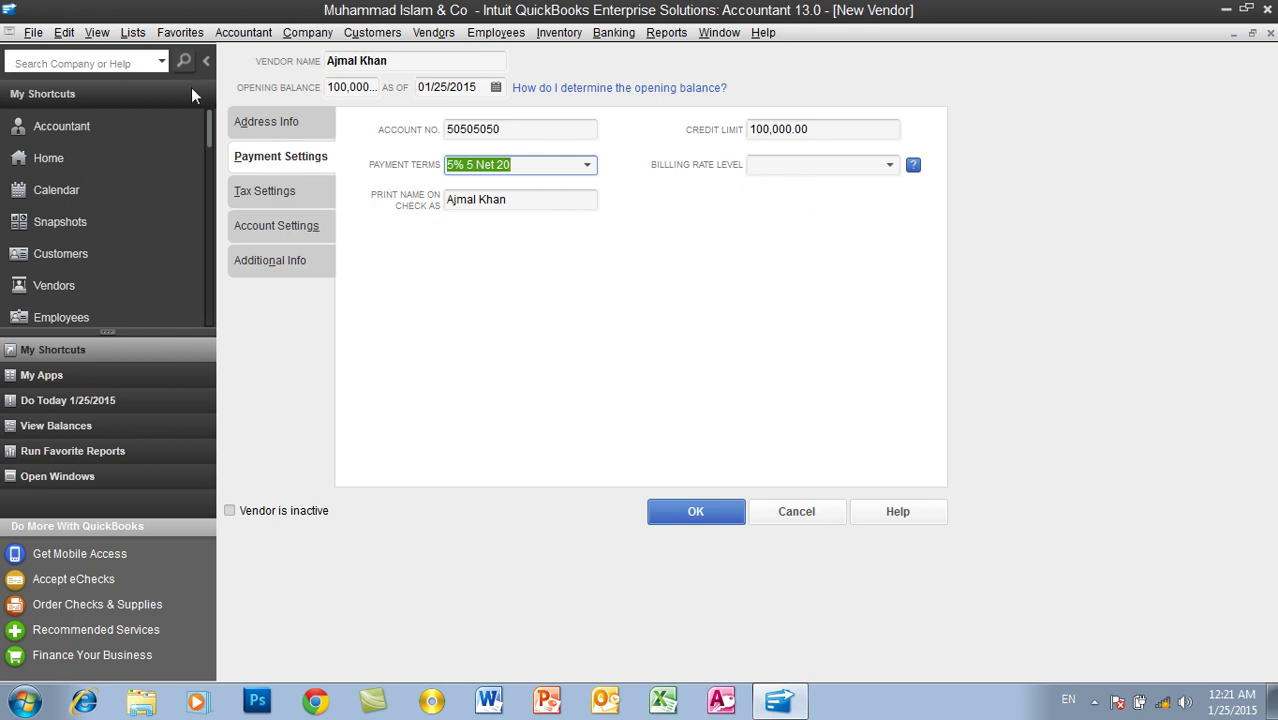
pyautogui.click(133, 34)
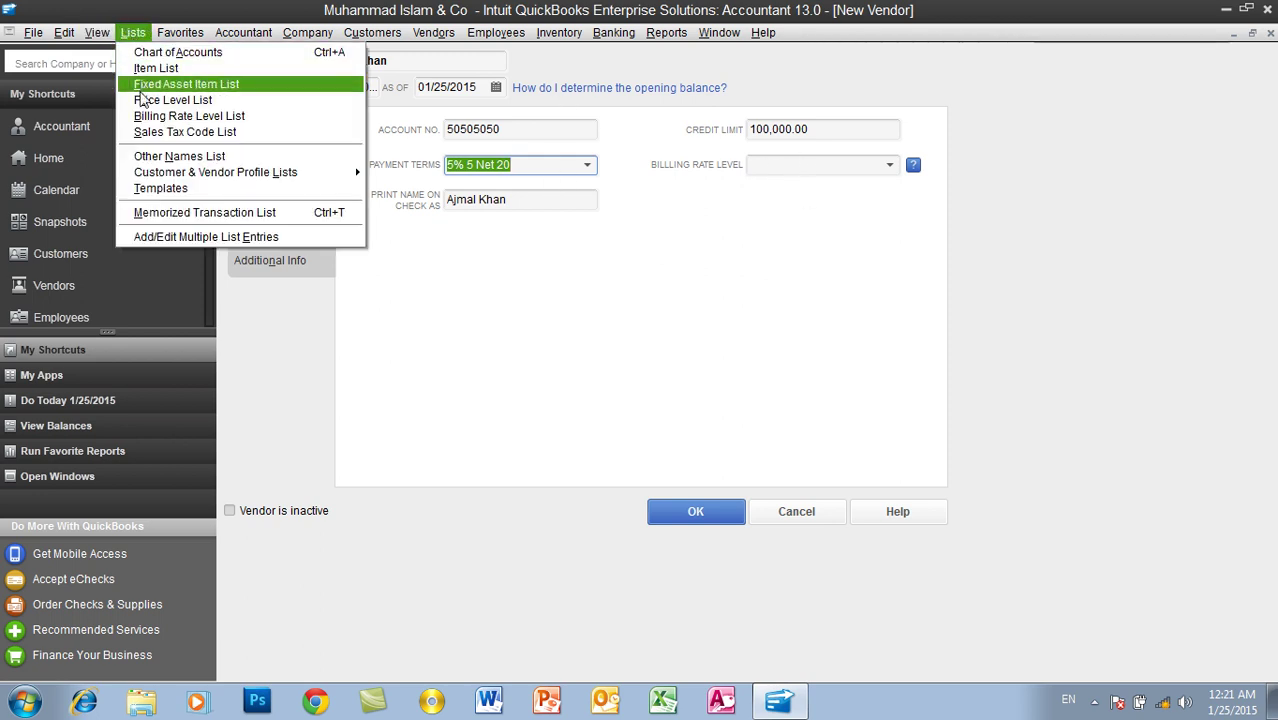
pyautogui.click(137, 34)
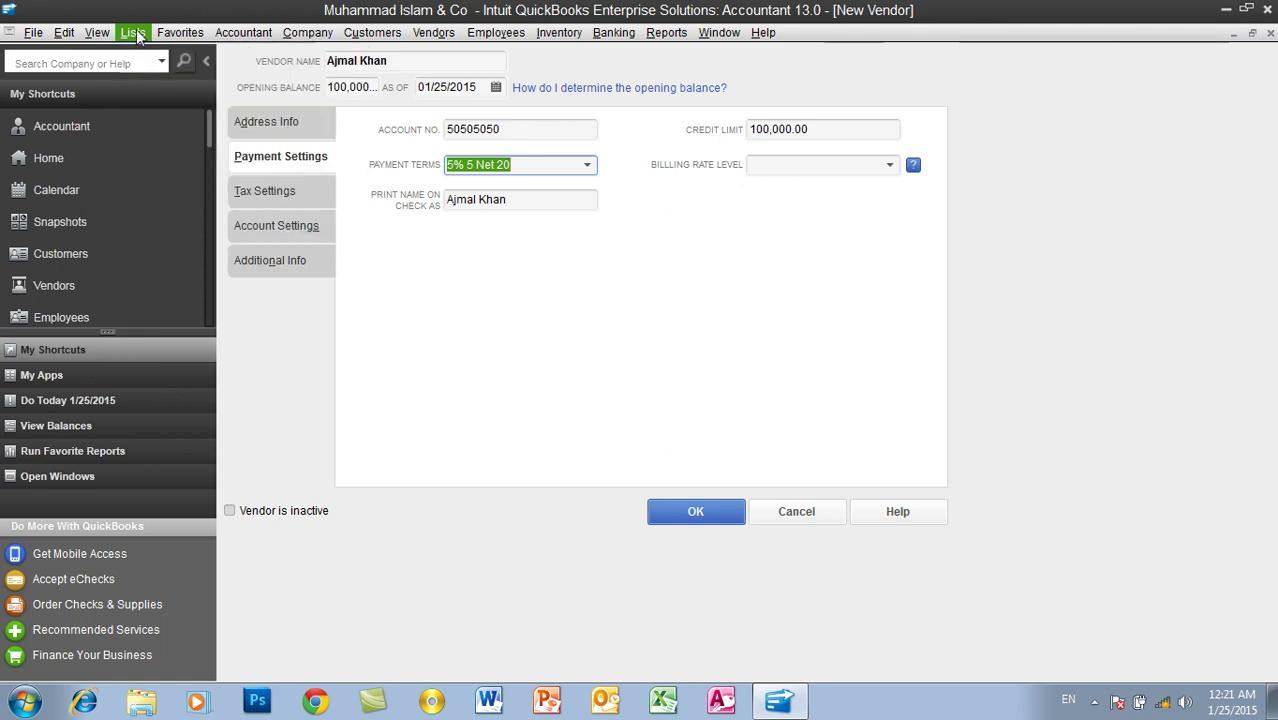
# Step: Review the tax and account prefill settings, leaving expense accounts empty, then go to Additional Info
pyautogui.click(288, 195)
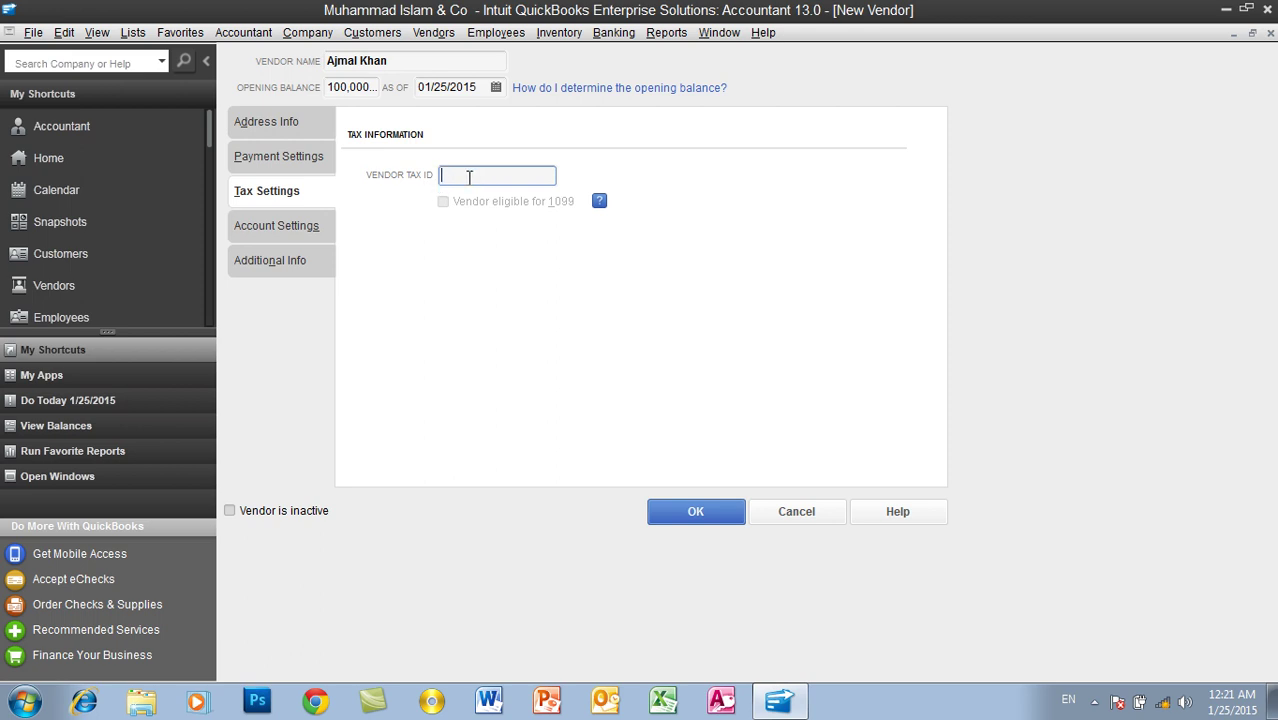
pyautogui.click(302, 228)
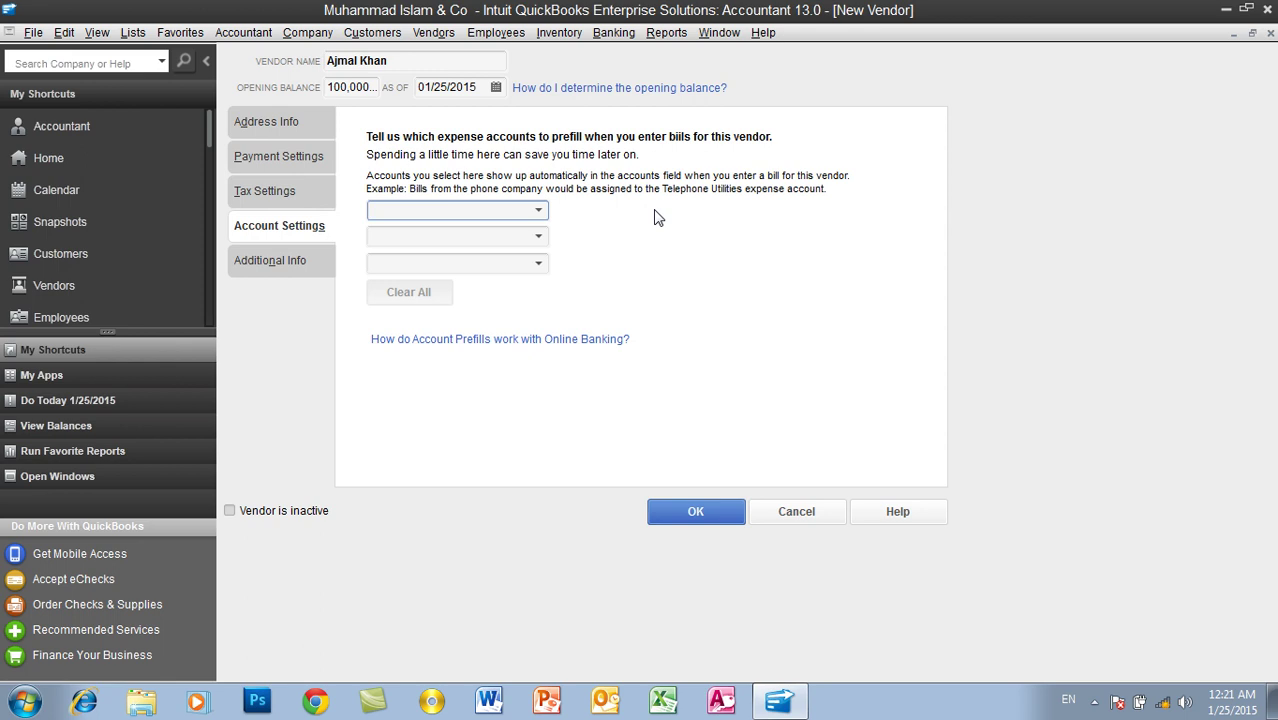
pyautogui.click(538, 212)
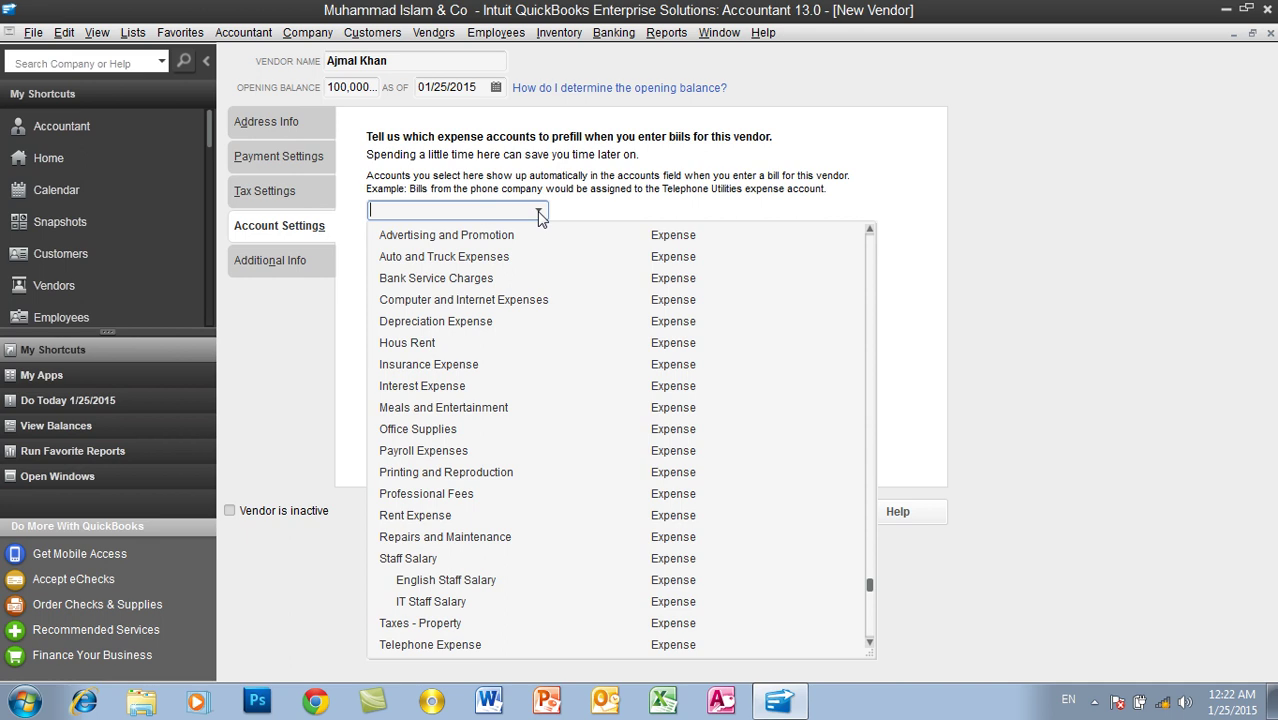
pyautogui.click(532, 190)
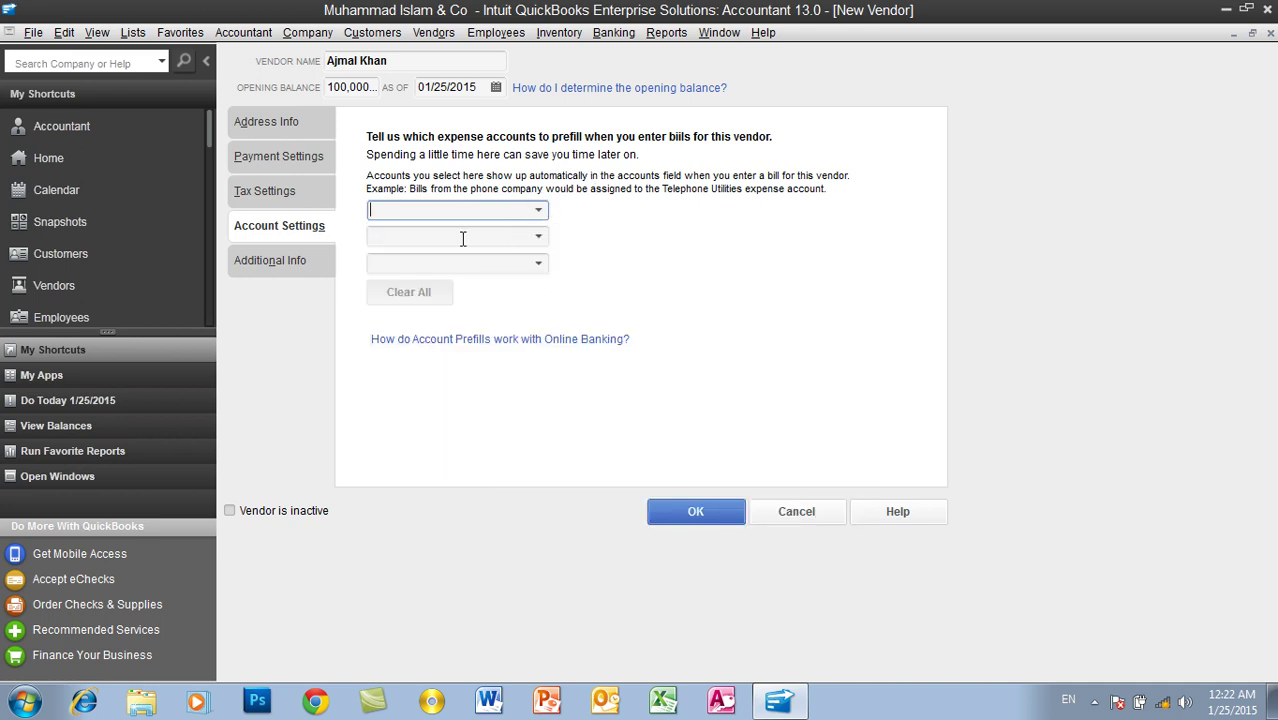
pyautogui.click(299, 263)
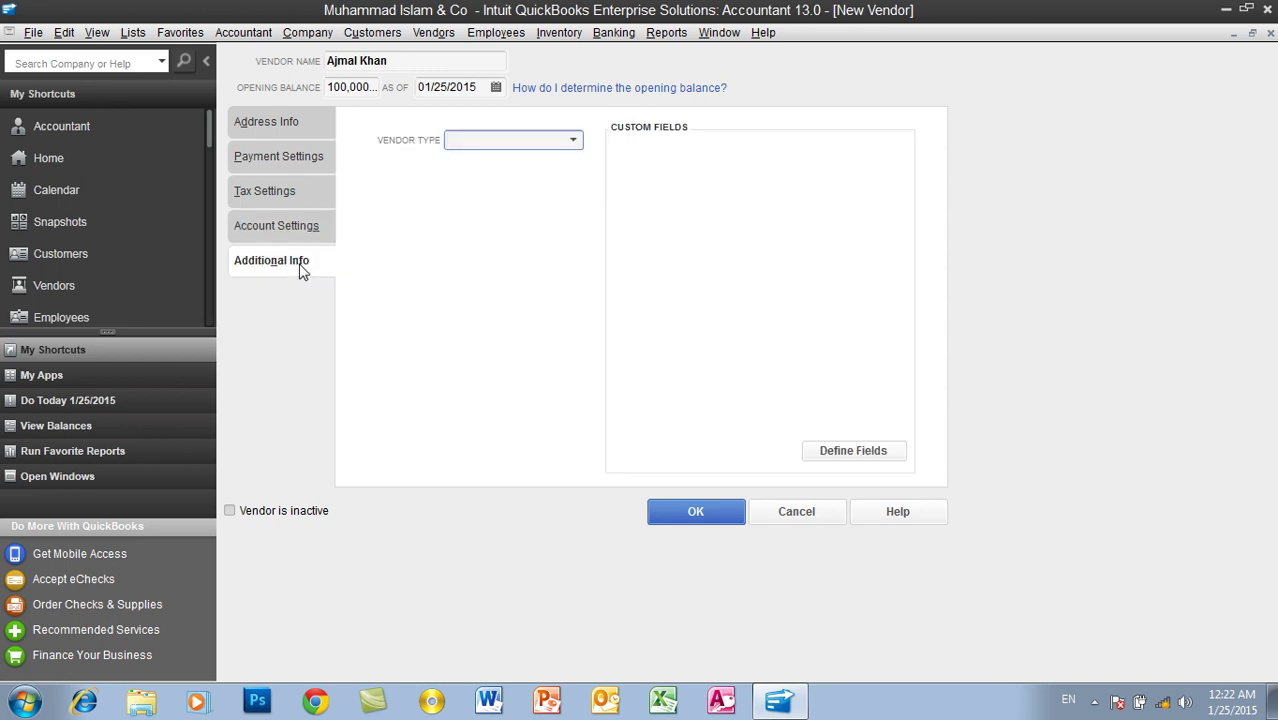
# Step: Set the new vendor's type to Suppliers and save the vendor
pyautogui.click(574, 141)
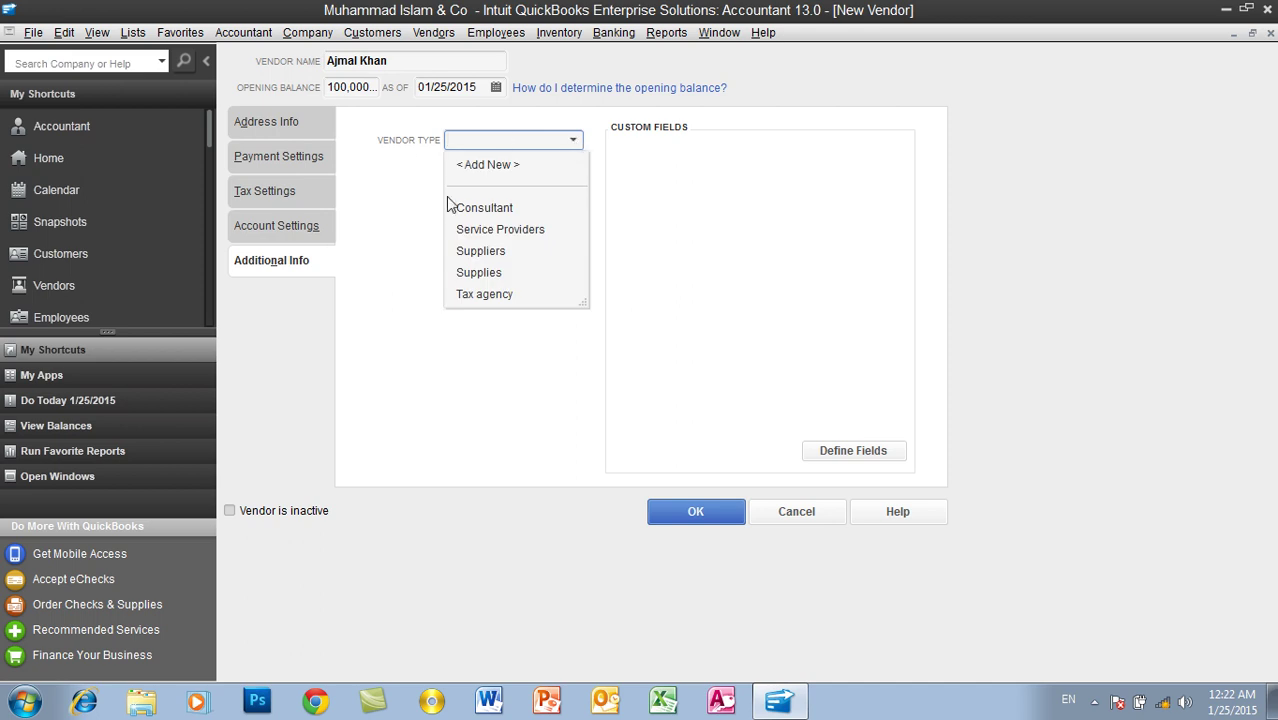
pyautogui.click(492, 252)
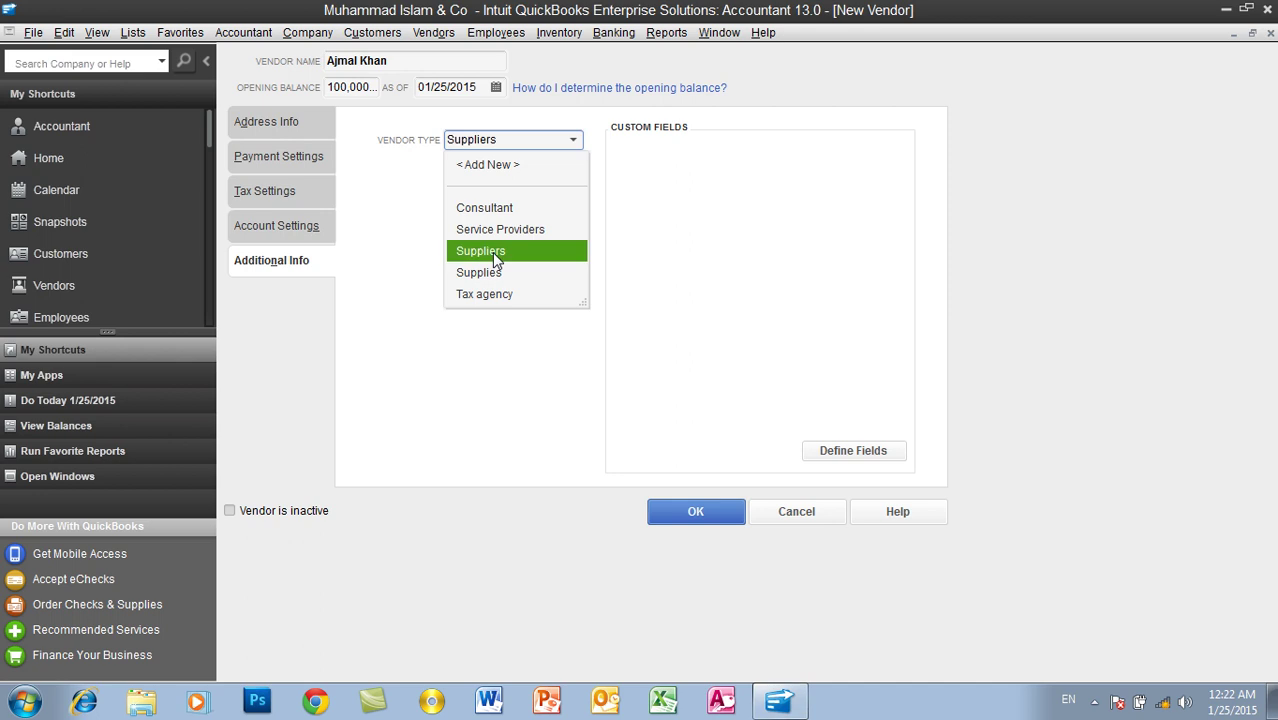
pyautogui.click(492, 251)
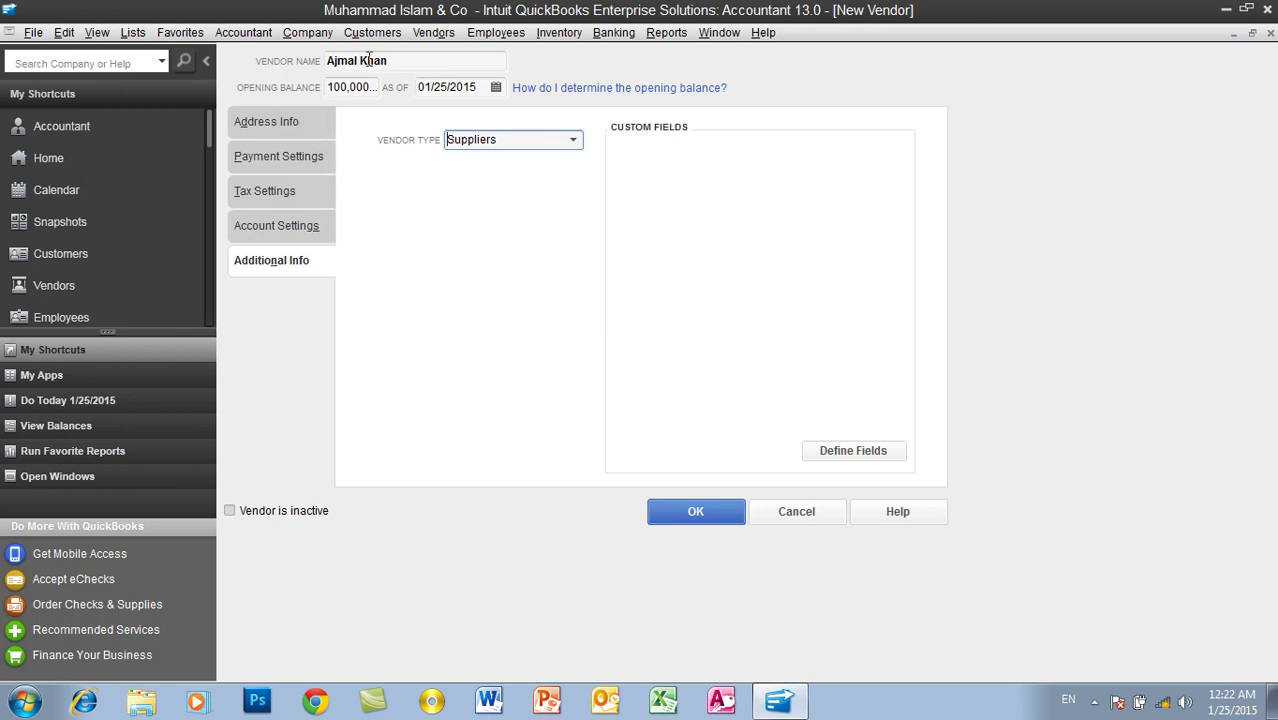
pyautogui.click(714, 513)
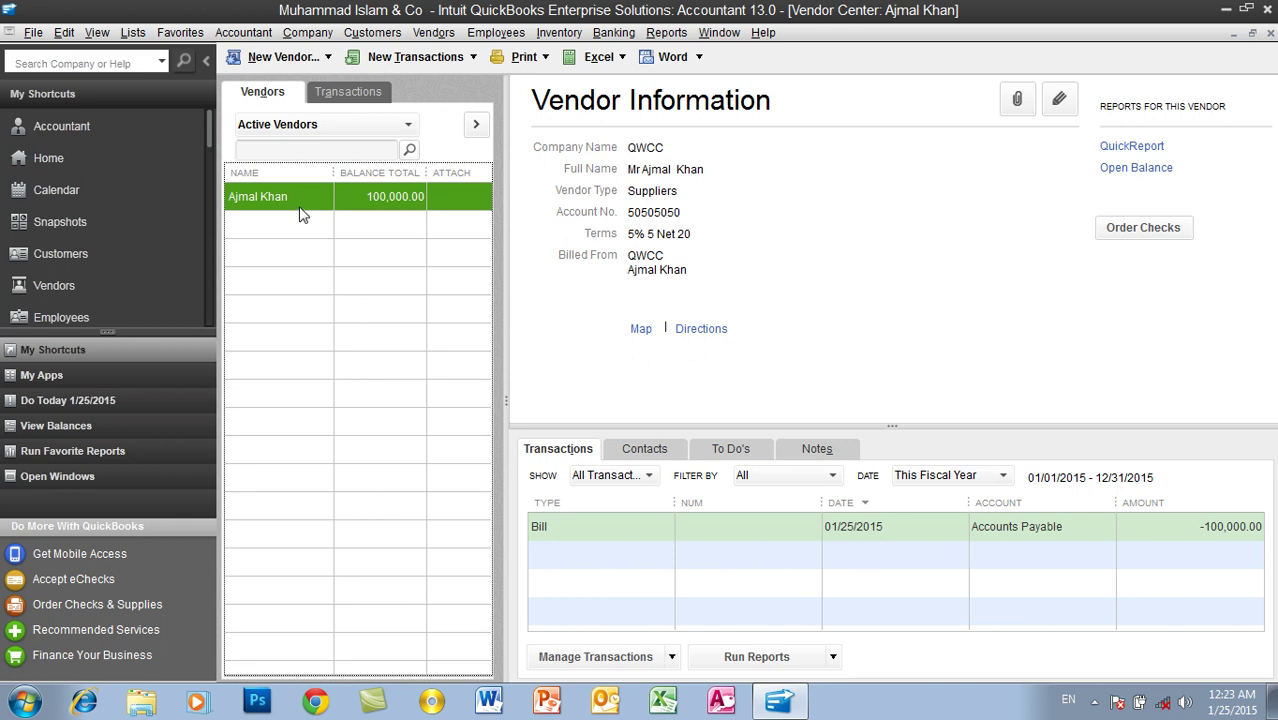
# Step: Select the QWCC vendor's 100,000.00 opening bill in the Vendor Center
pyautogui.click(632, 537)
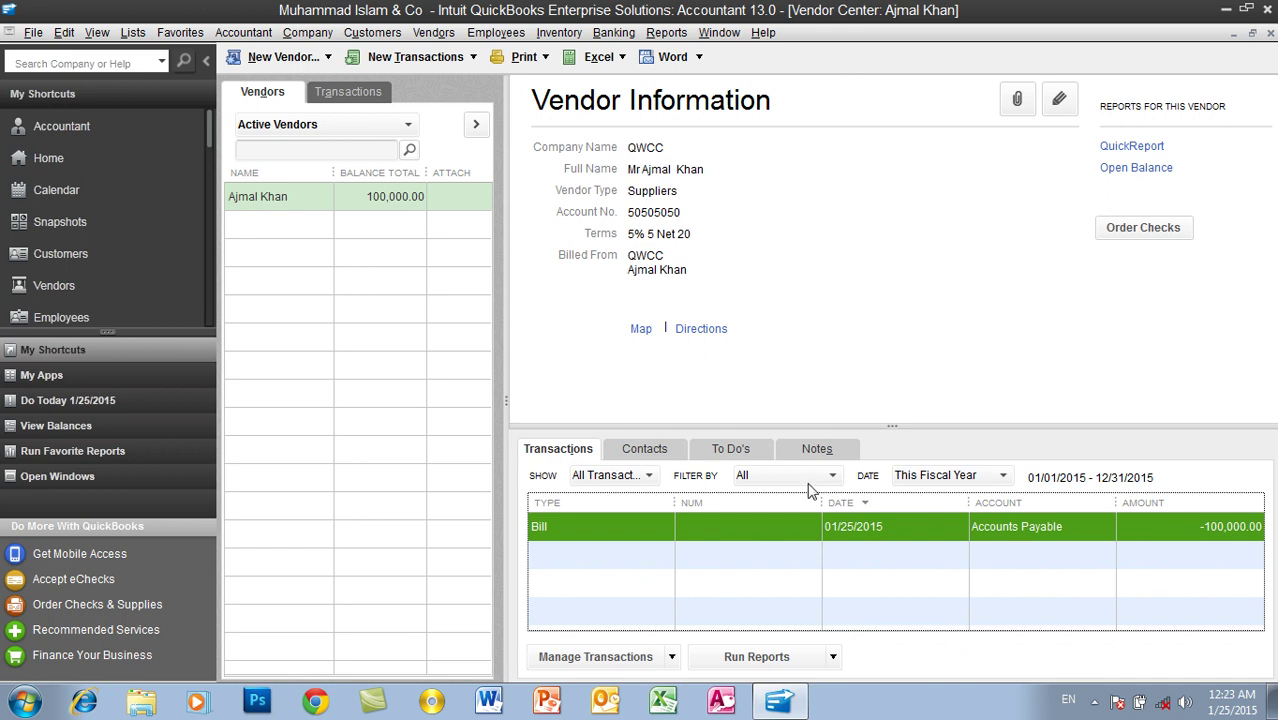
pyautogui.moveTo(800, 694)
# Step: Minimise QuickBooks and refresh the Windows desktop
pyautogui.click(780, 704)
pyautogui.rightClick(812, 300)
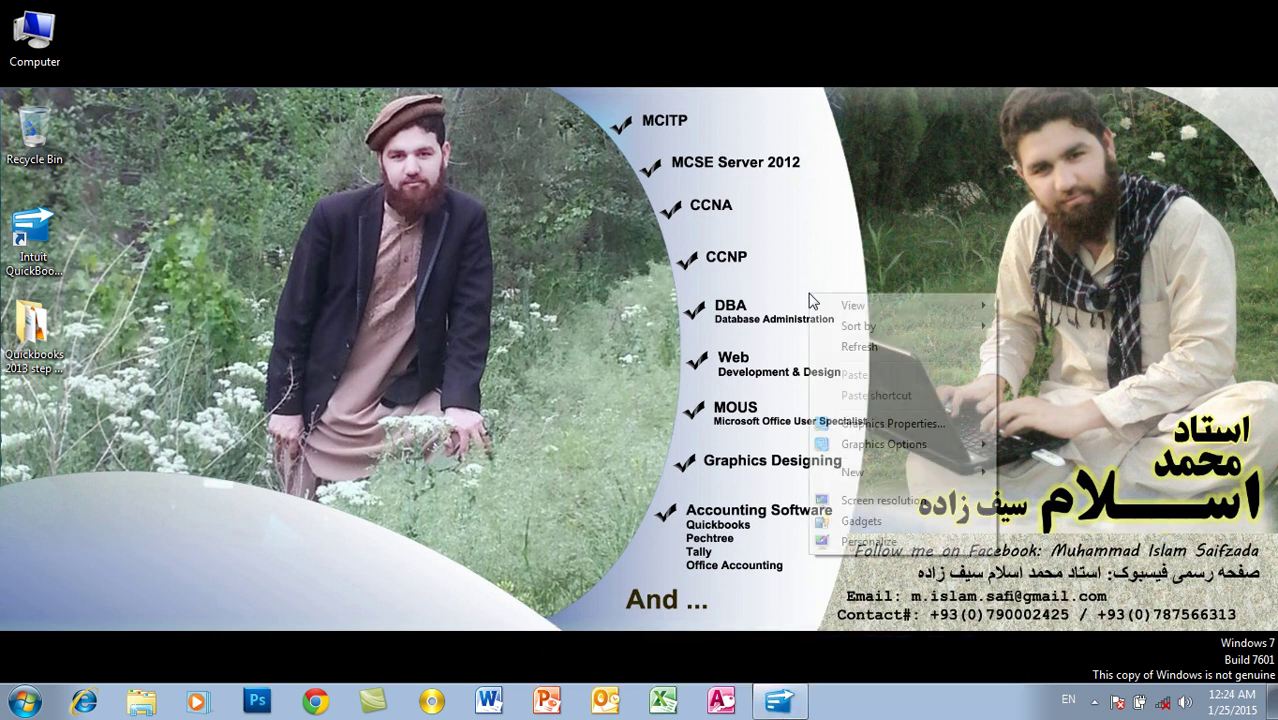
pyautogui.click(850, 346)
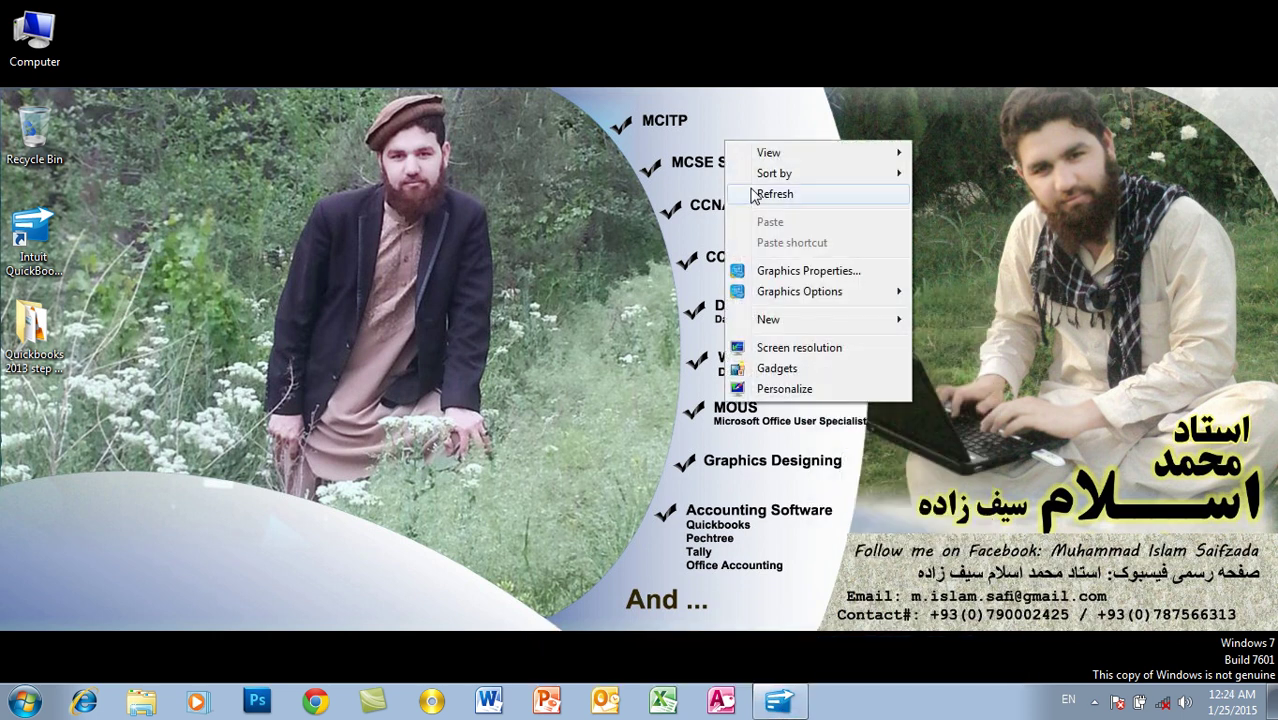
pyautogui.click(756, 196)
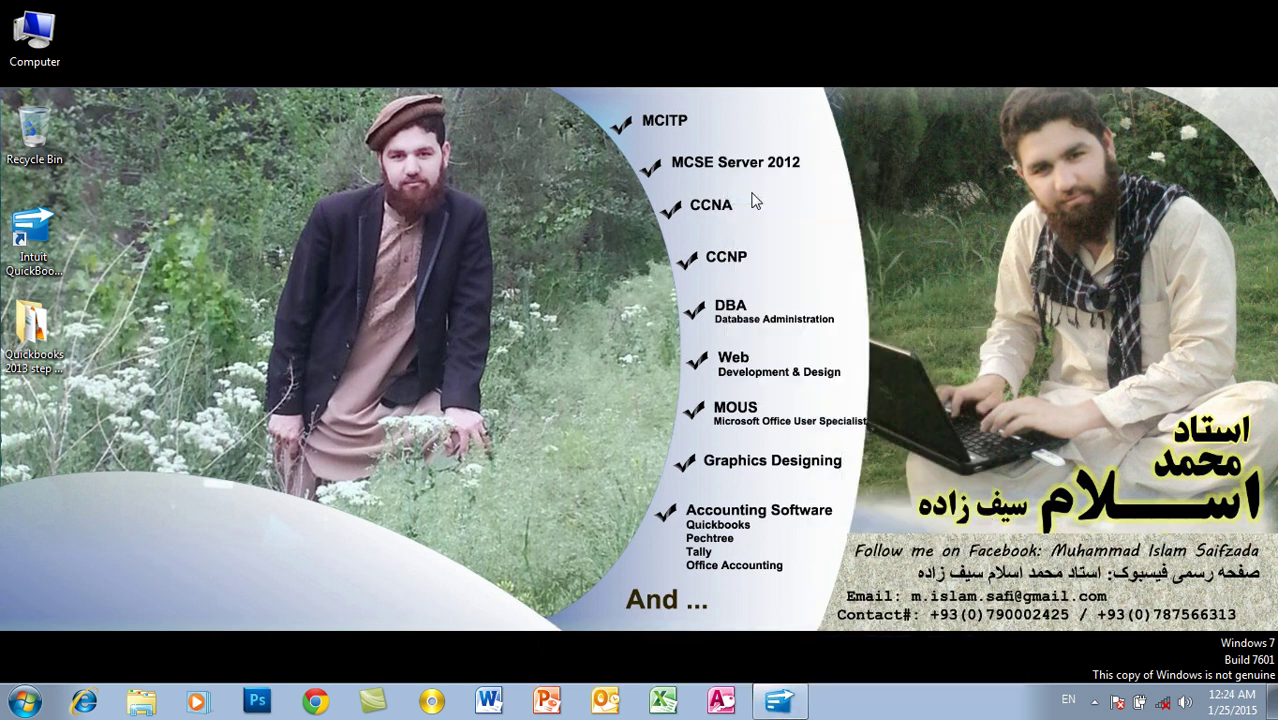